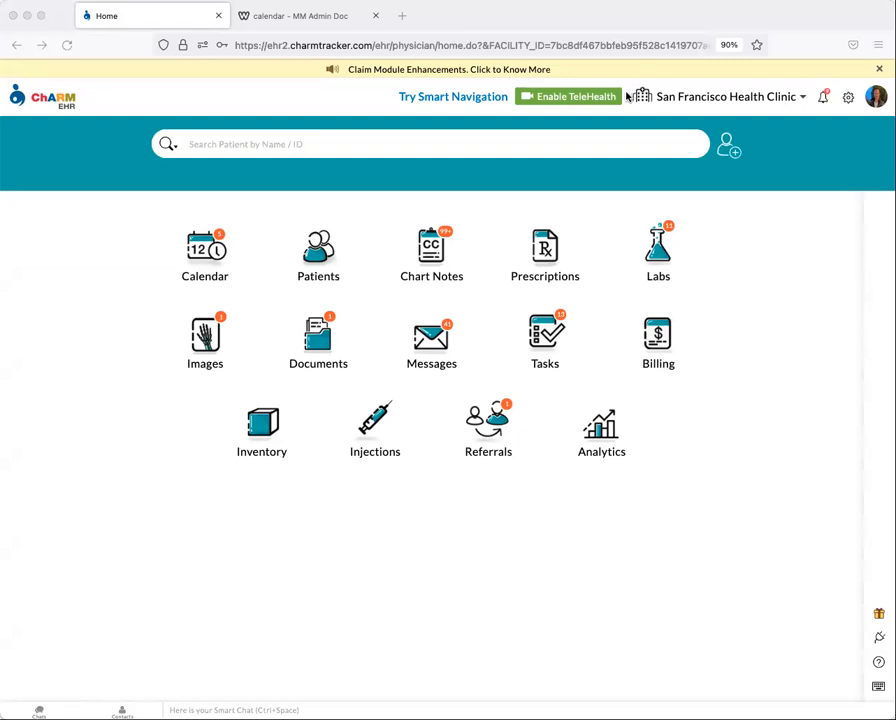
Switch to the clinic's online booking page and select the second listed provider.
{"action": "left_click", "coordinate": [287, 112]}
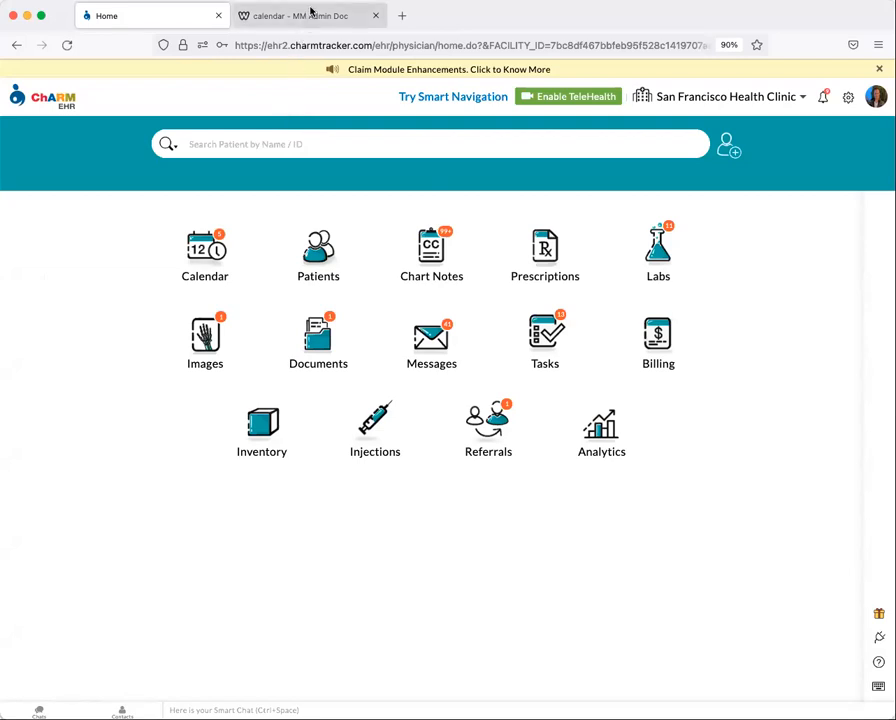
{"action": "left_click", "coordinate": [310, 12]}
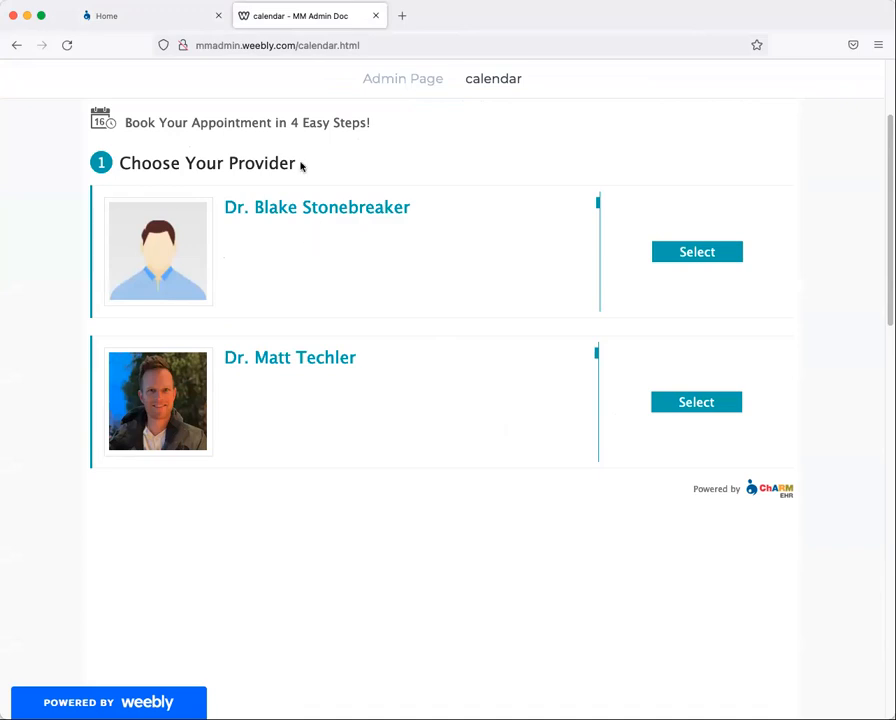
{"action": "left_click", "coordinate": [162, 16]}
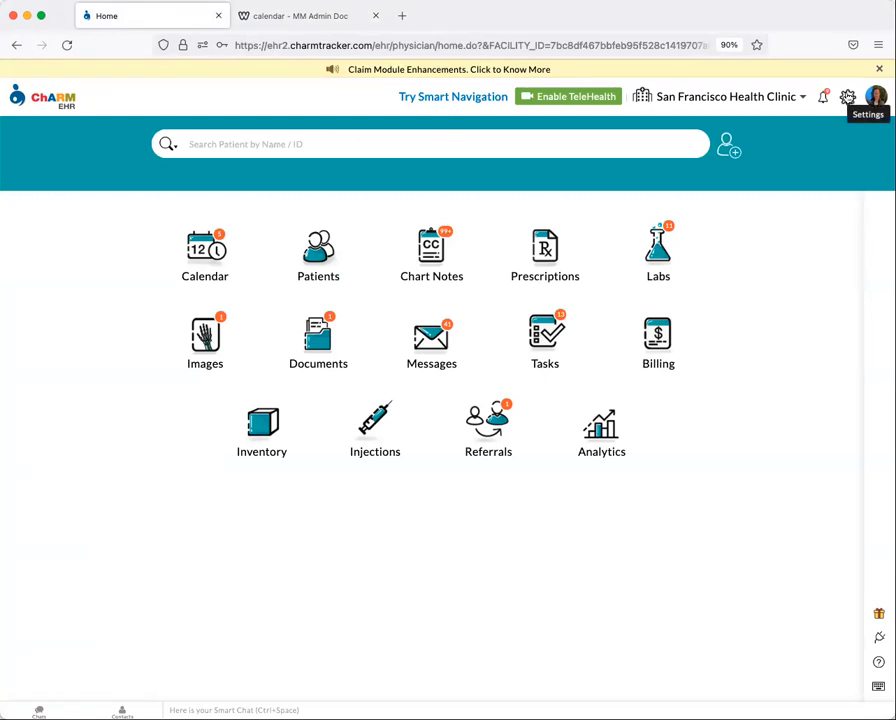
{"action": "left_click", "coordinate": [311, 17]}
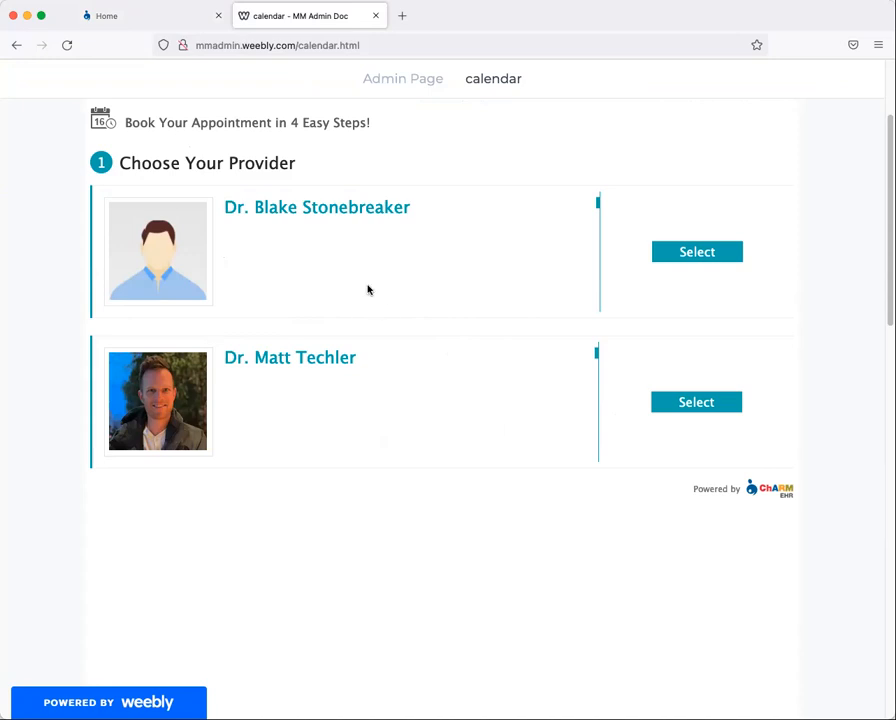
{"action": "left_click", "coordinate": [689, 404]}
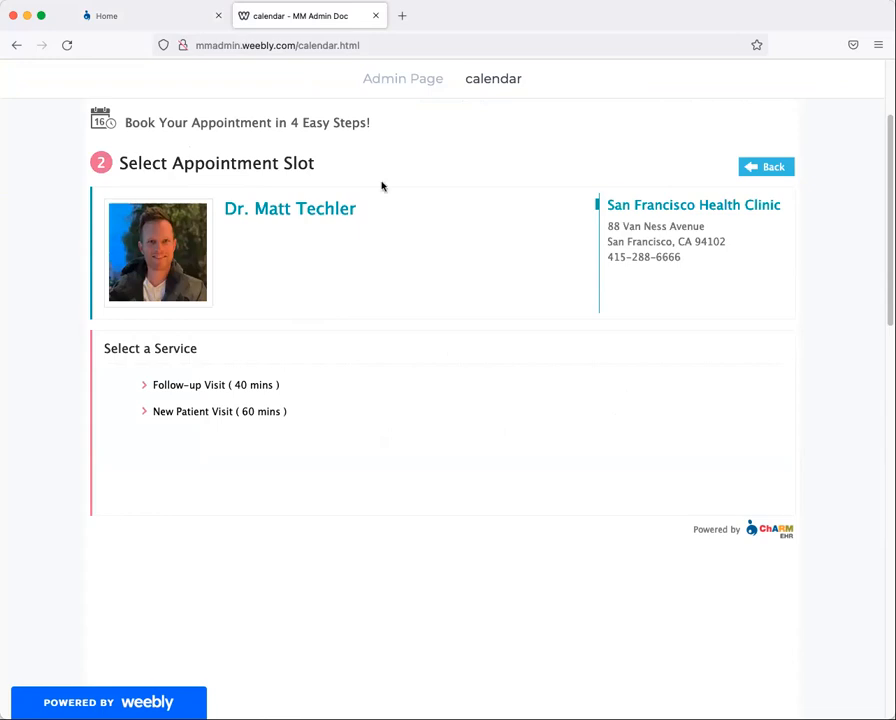
Choose the Follow-up Visit (40 mins) service and the 11:00 AM slot on Thursday, Feb 17.
{"action": "left_click", "coordinate": [219, 386]}
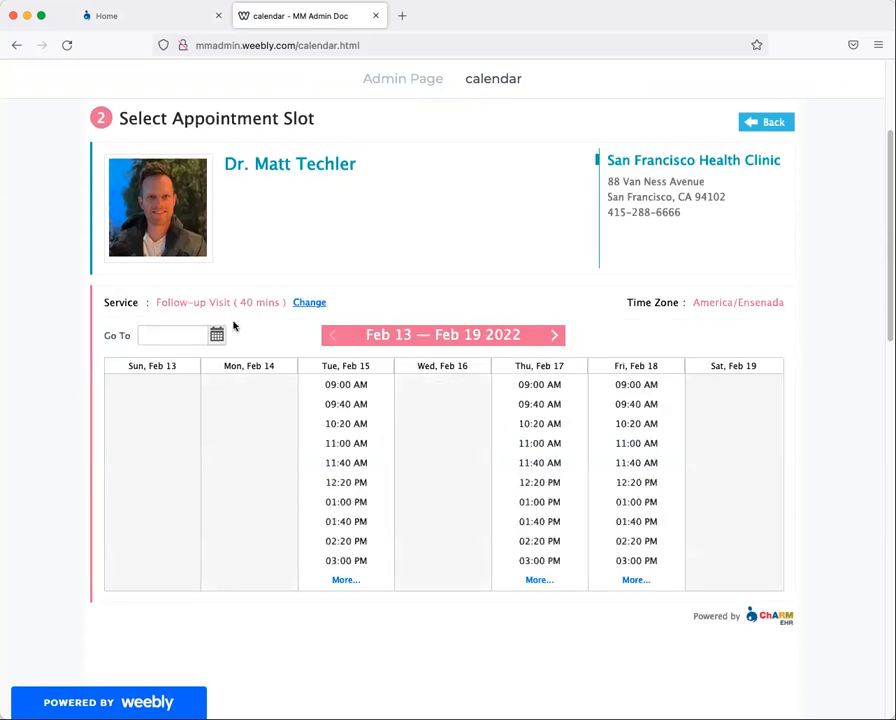
{"action": "left_click_drag", "start_coordinate": [240, 302], "coordinate": [278, 302]}
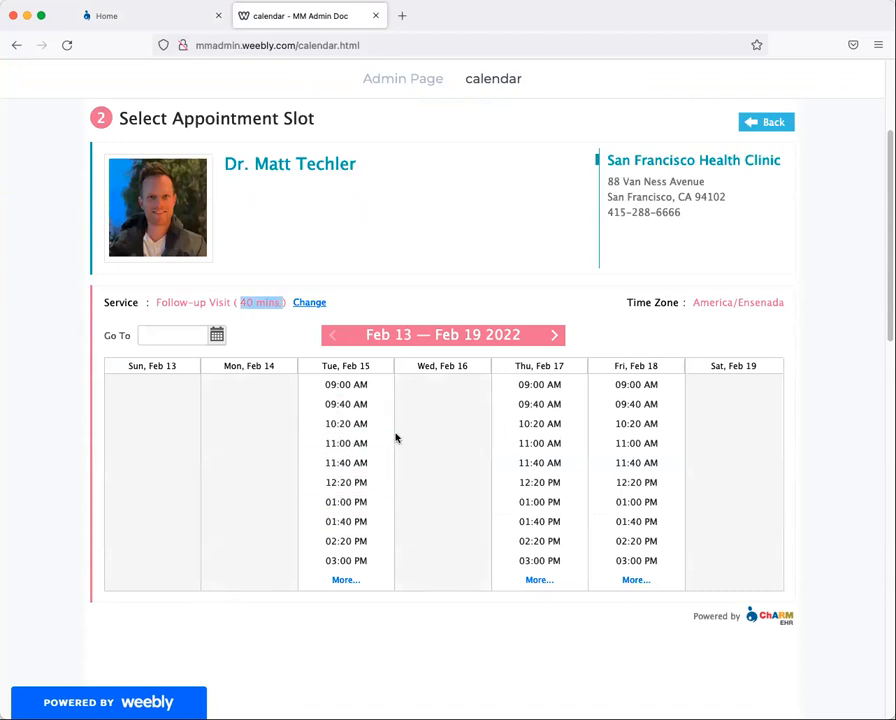
{"action": "left_click", "coordinate": [452, 284]}
{"action": "left_click", "coordinate": [540, 444]}
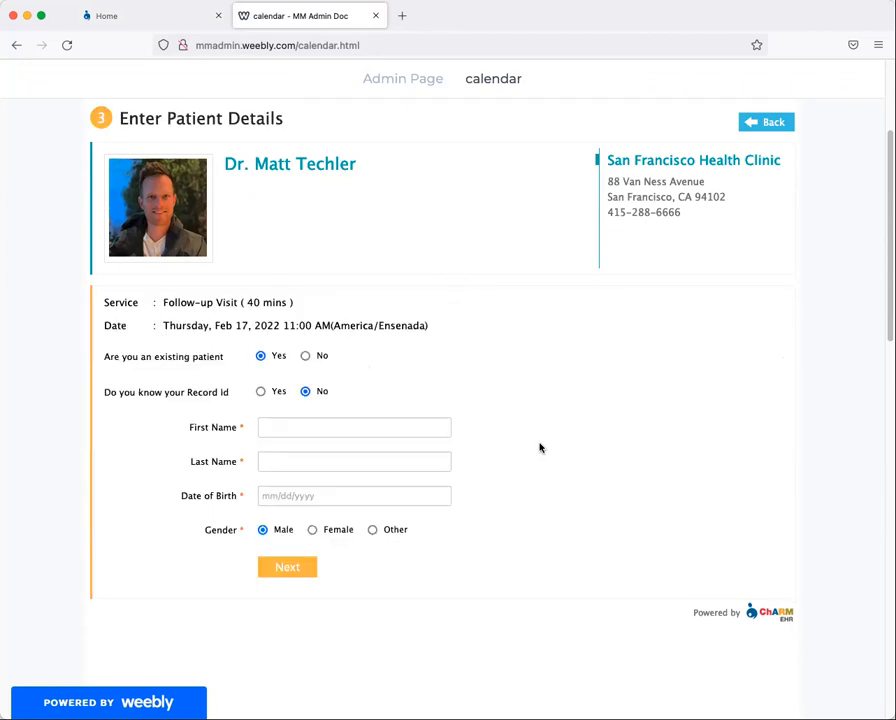
Mark the patient as not existing, enter the name, date of birth, gender Male, email and phone number, and continue to the confirmation.
{"action": "left_click", "coordinate": [305, 357]}
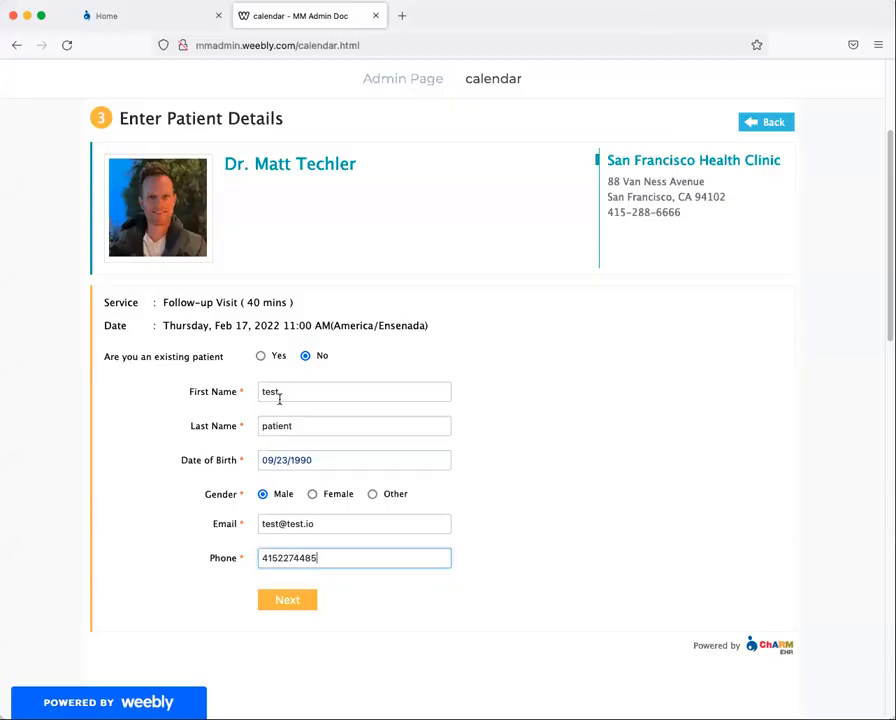
{"action": "left_click", "coordinate": [536, 437]}
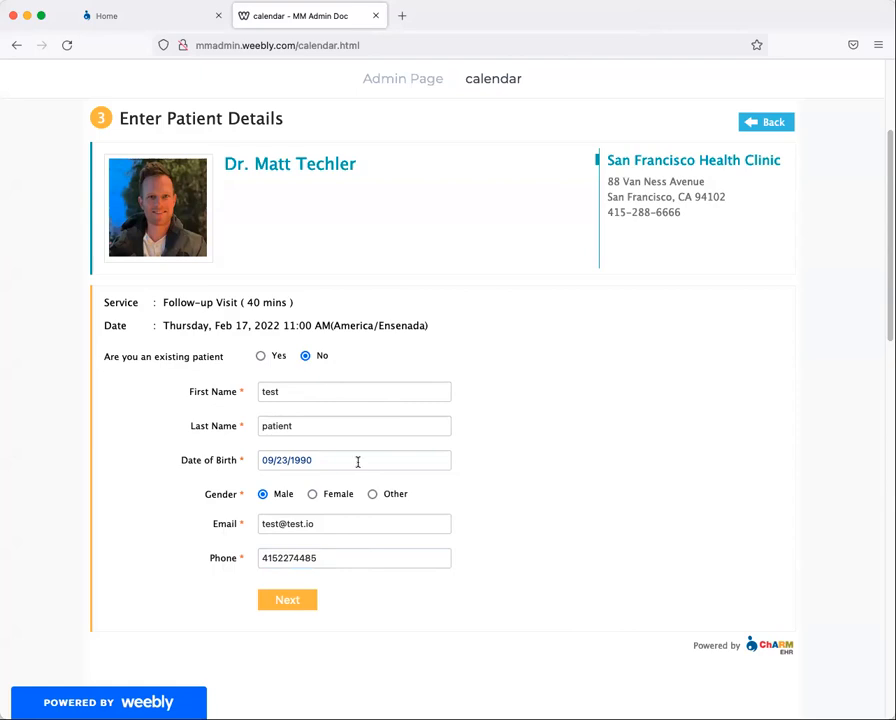
{"action": "left_click", "coordinate": [288, 601]}
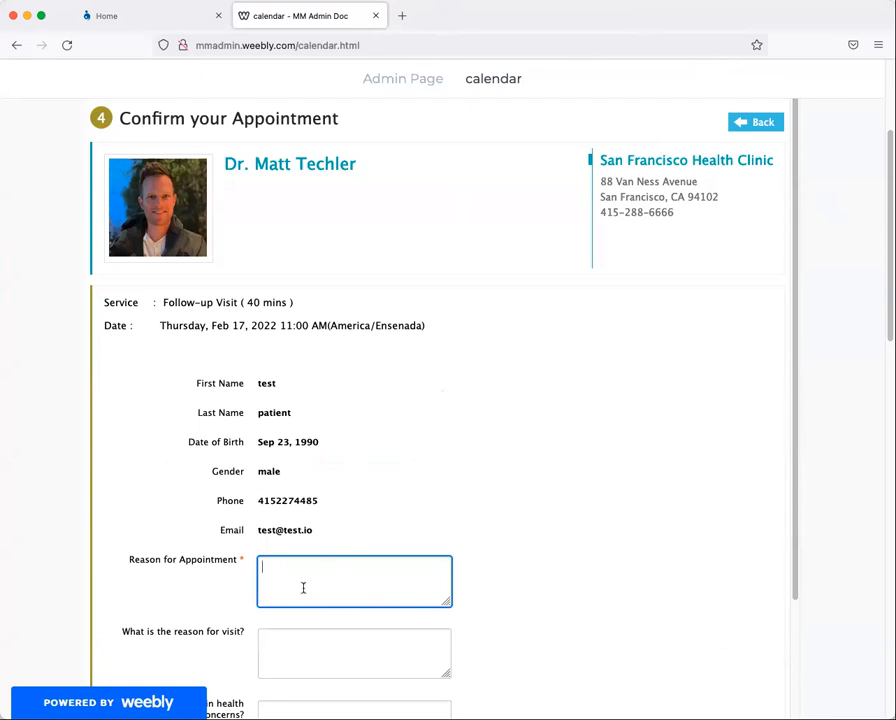
Enter "test" as the reason for appointment, fill in the image verification text, and confirm the booking.
{"action": "scroll", "coordinate": [229, 604], "scroll_direction": "down", "scroll_amount": 2}
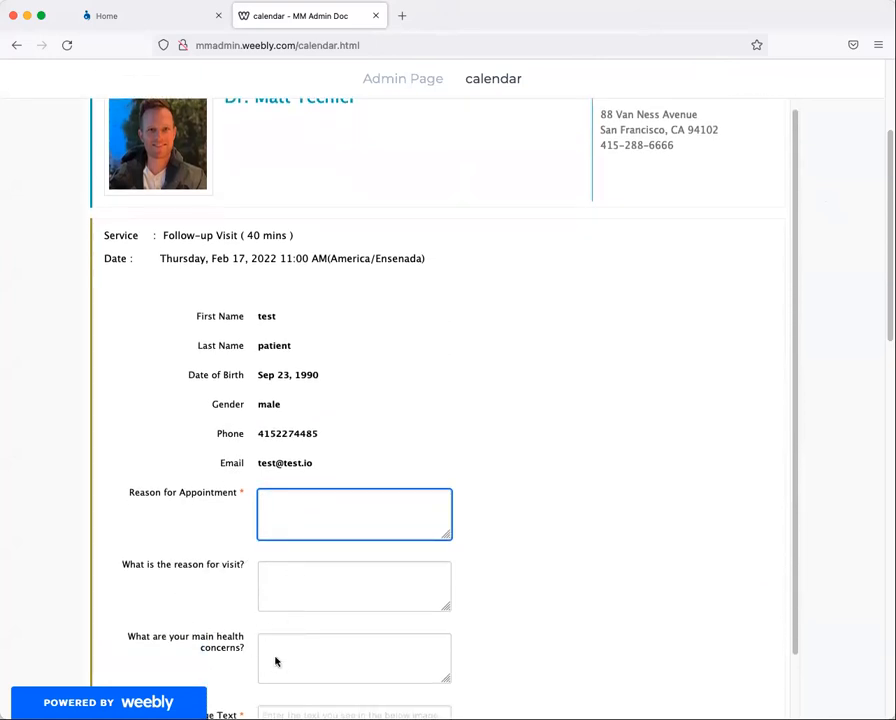
{"action": "scroll", "coordinate": [413, 588], "scroll_direction": "down", "scroll_amount": 1}
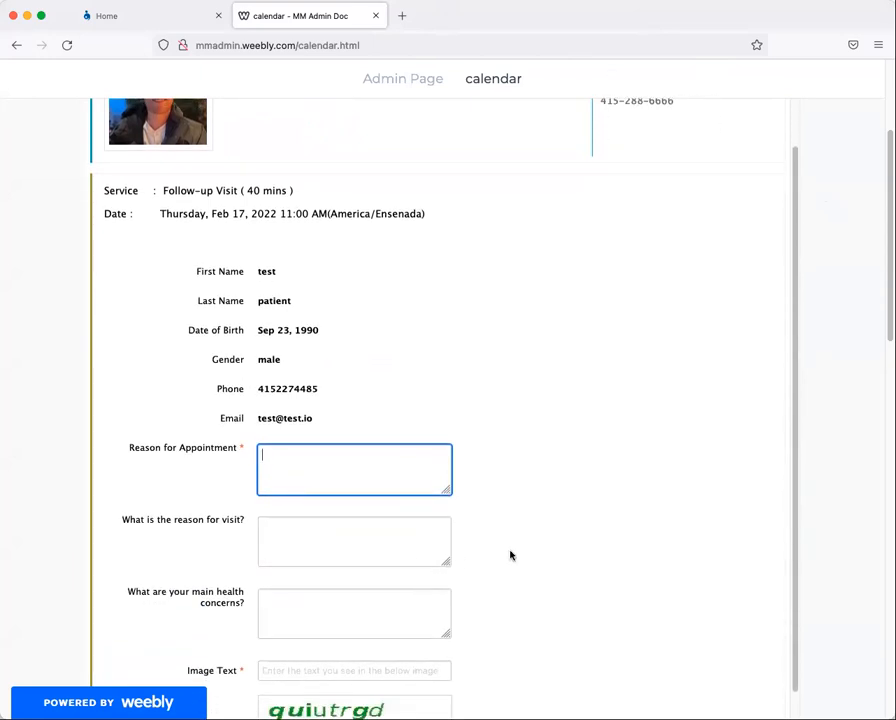
{"action": "scroll", "coordinate": [516, 556], "scroll_direction": "down", "scroll_amount": 1}
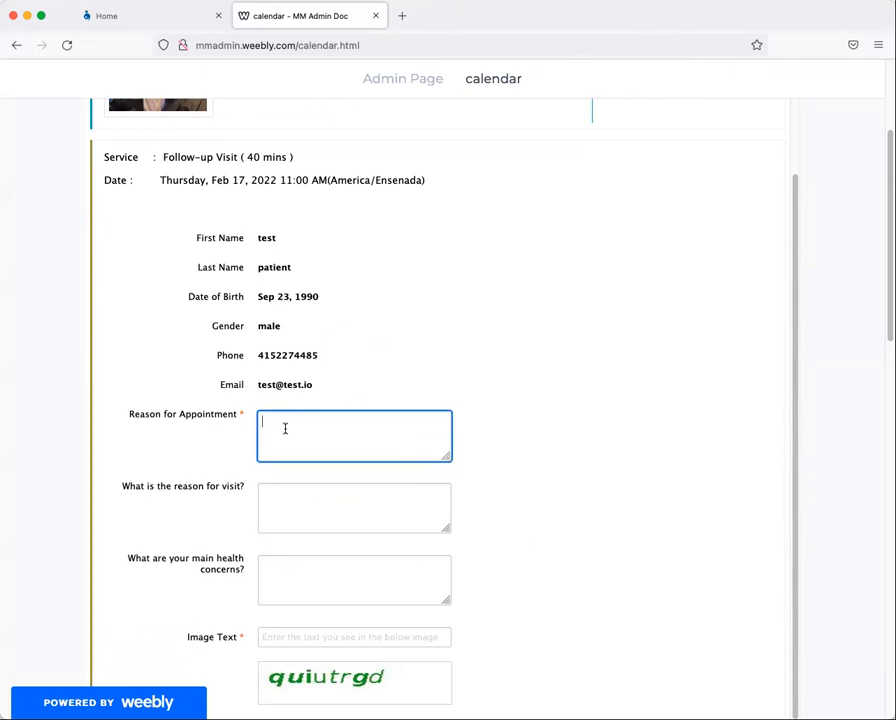
{"action": "left_click", "coordinate": [281, 512]}
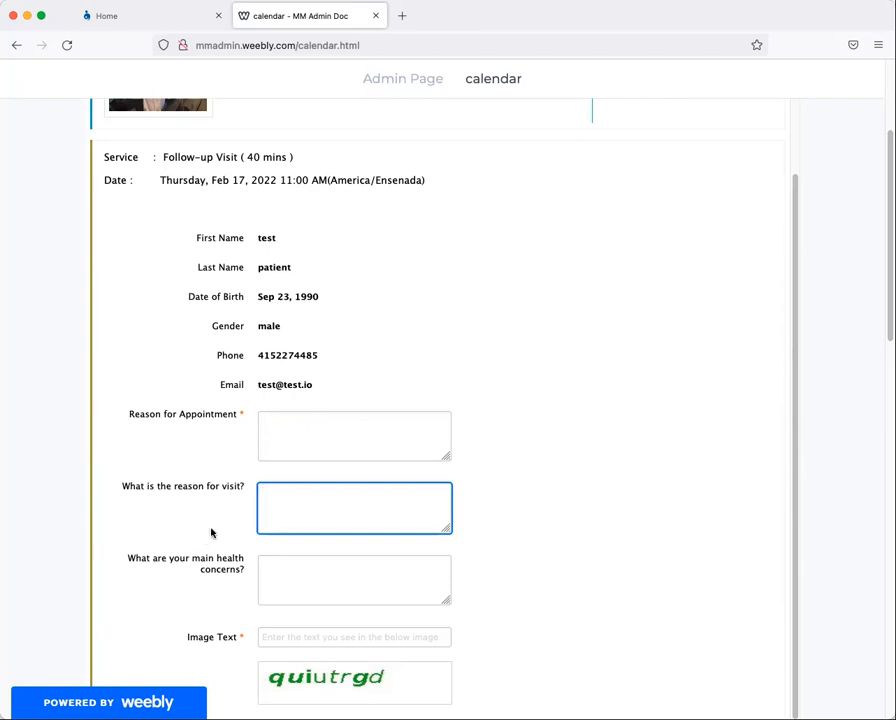
{"action": "left_click", "coordinate": [295, 431]}
{"action": "type", "text": "test"}
{"action": "left_click", "coordinate": [536, 480]}
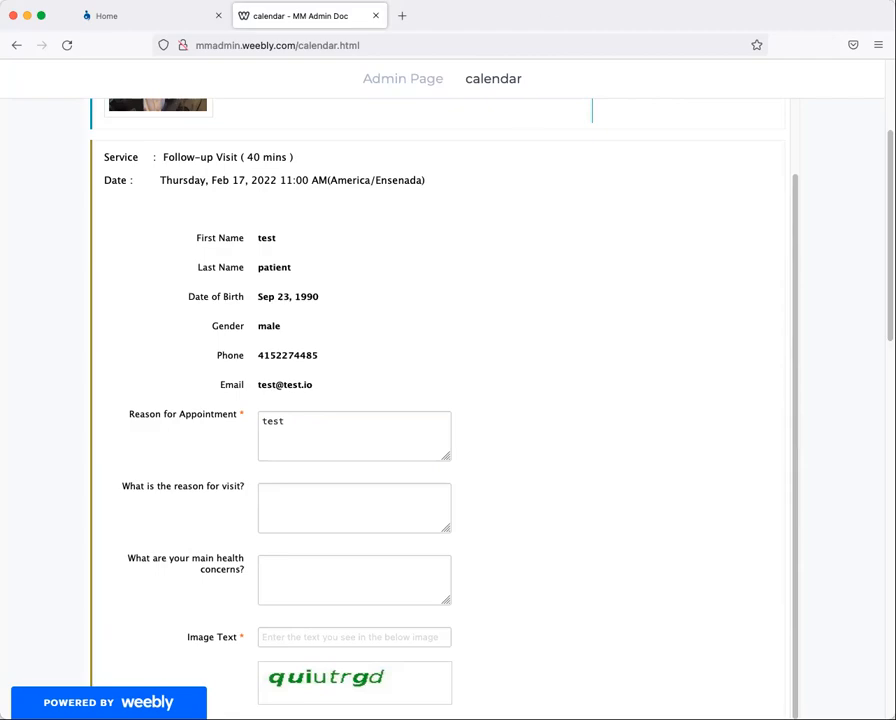
{"action": "type", "text": "quiutrgd"}
{"action": "scroll", "coordinate": [448, 420], "scroll_direction": "down", "scroll_amount": 1}
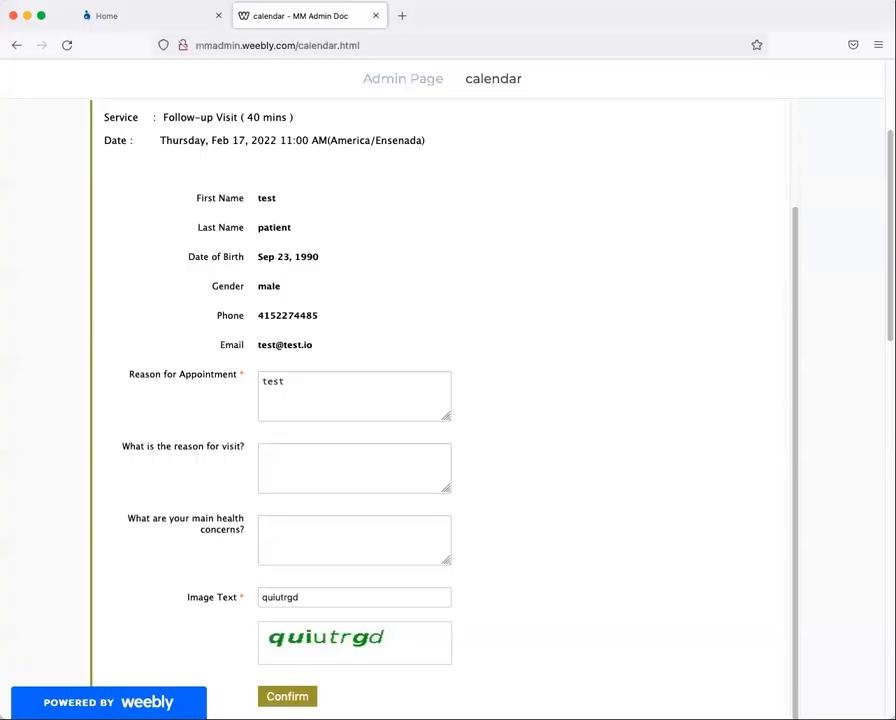
{"action": "left_click", "coordinate": [292, 697]}
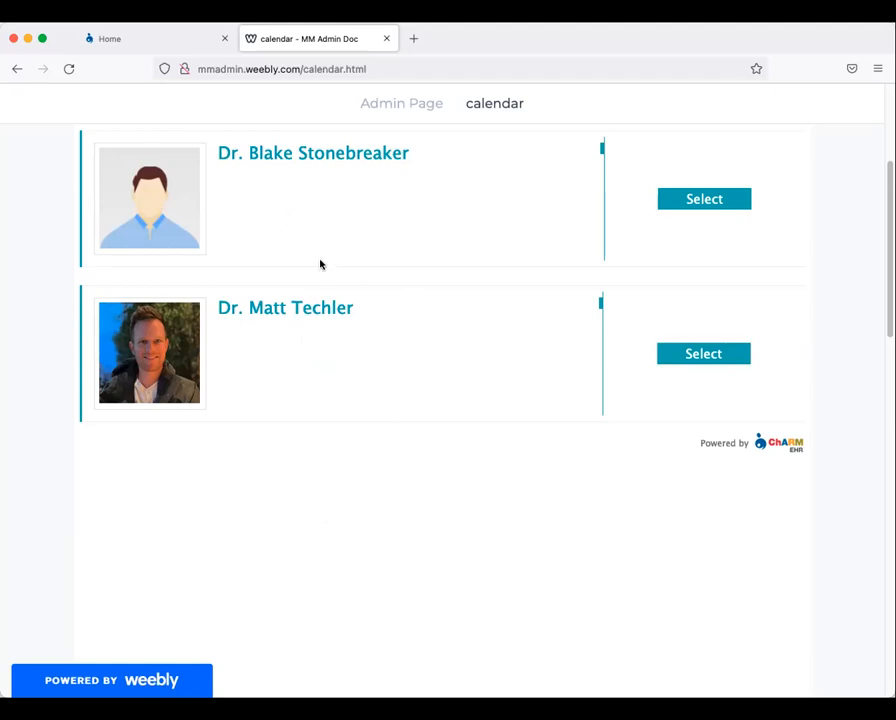
Switch to ChARM EHR, open the calendar's appointment requests, and view the pre-screening form of the Feb 17, 2022 request.
{"action": "left_click", "coordinate": [173, 43]}
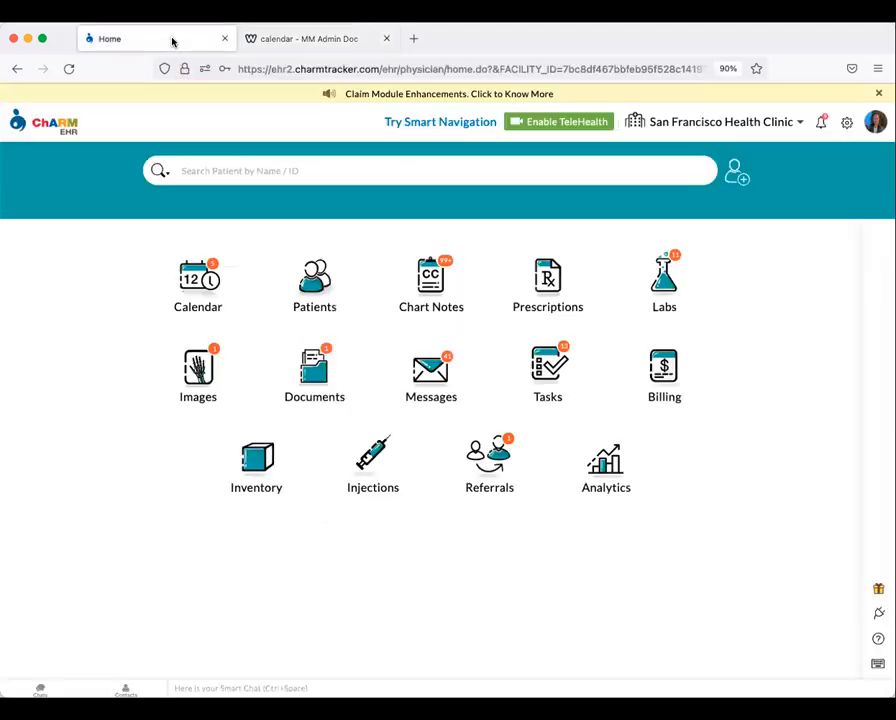
{"action": "left_click", "coordinate": [200, 282]}
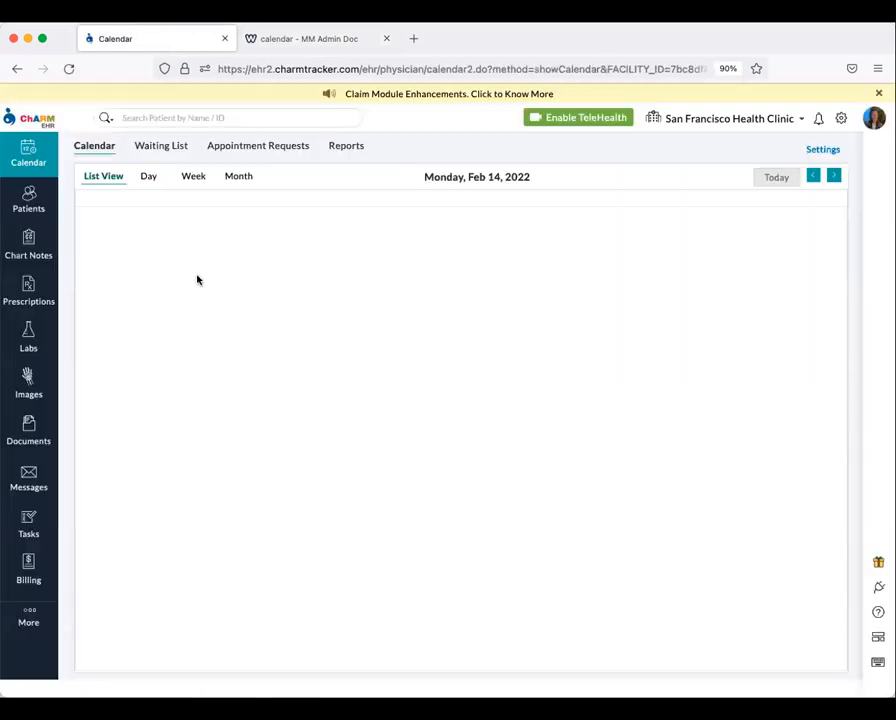
{"action": "left_click", "coordinate": [268, 147]}
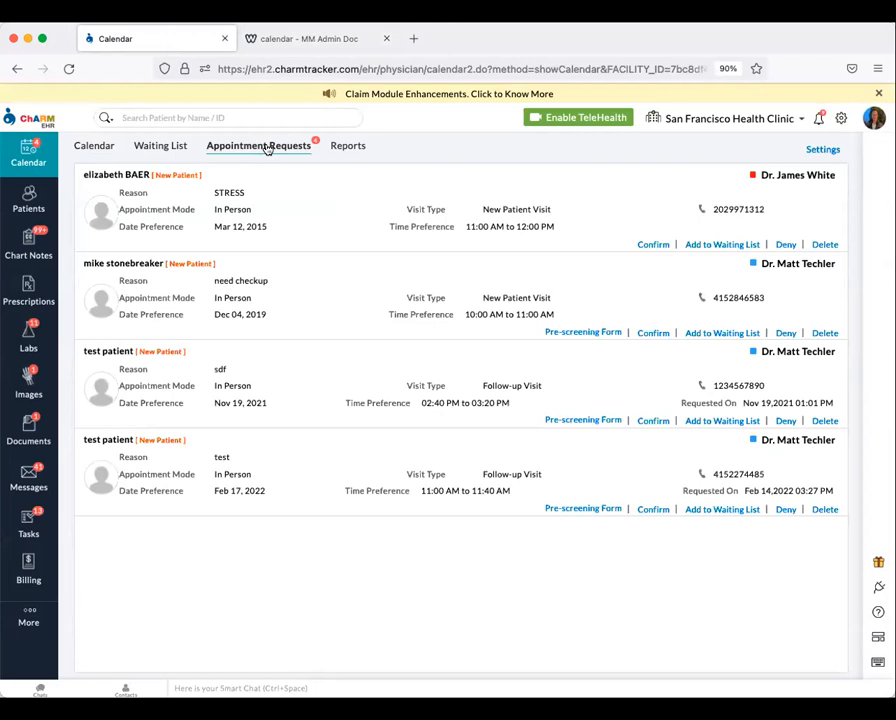
{"action": "left_click", "coordinate": [315, 38]}
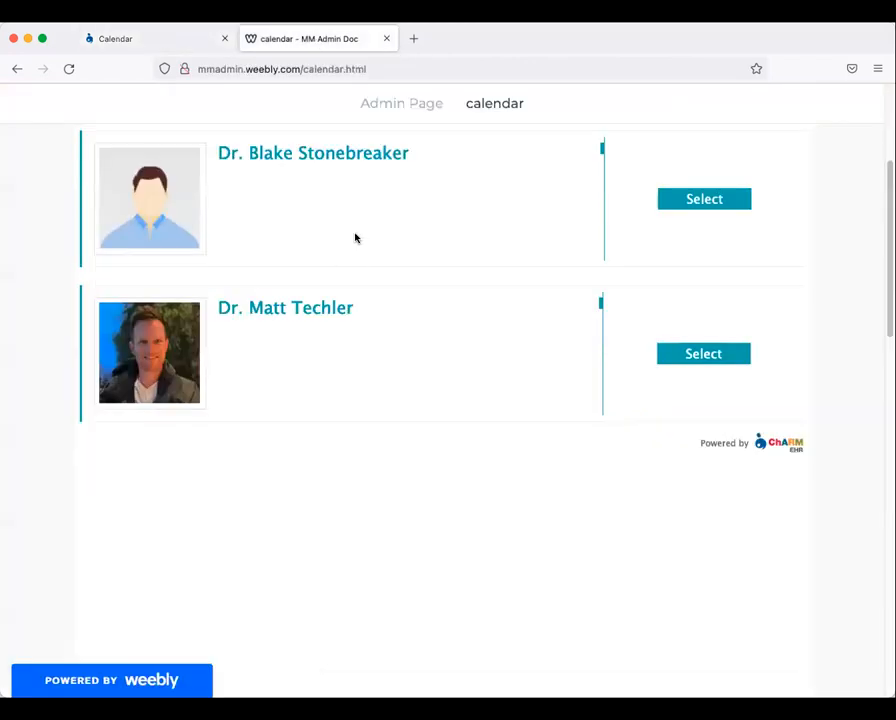
{"action": "left_click", "coordinate": [180, 48]}
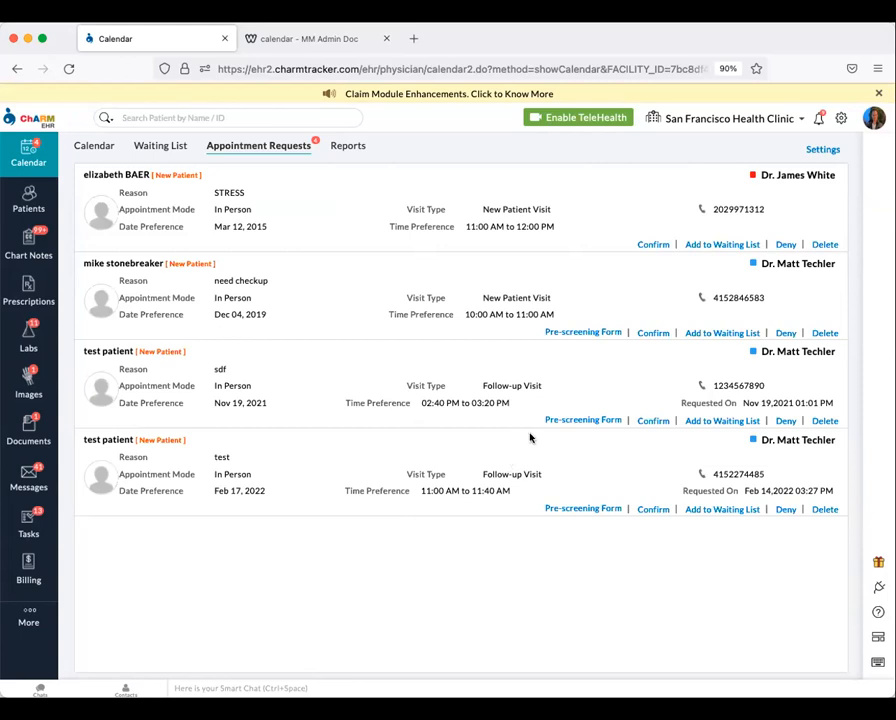
{"action": "left_click", "coordinate": [578, 508]}
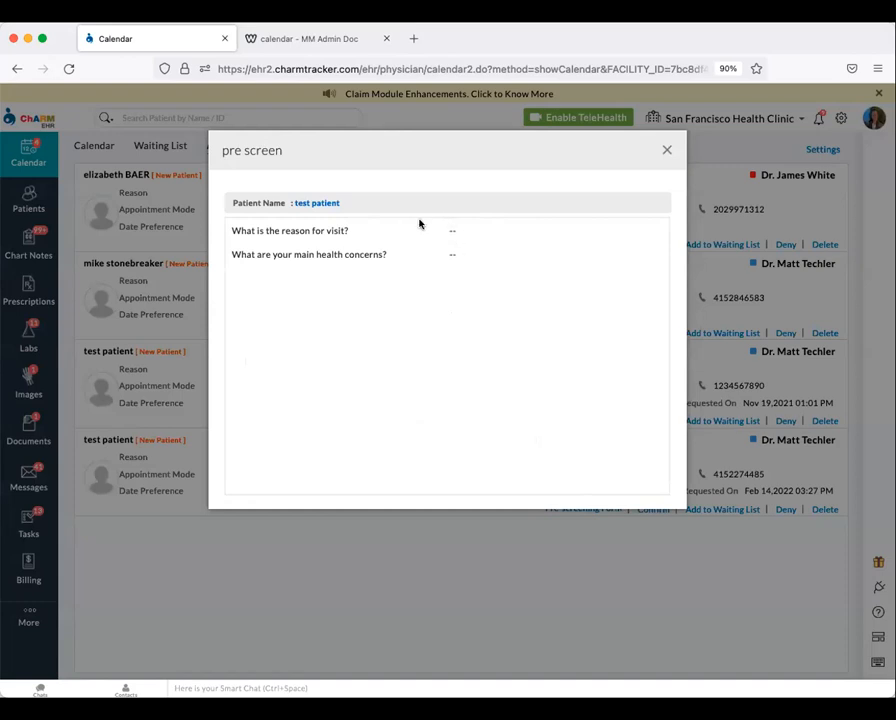
{"action": "left_click", "coordinate": [667, 150]}
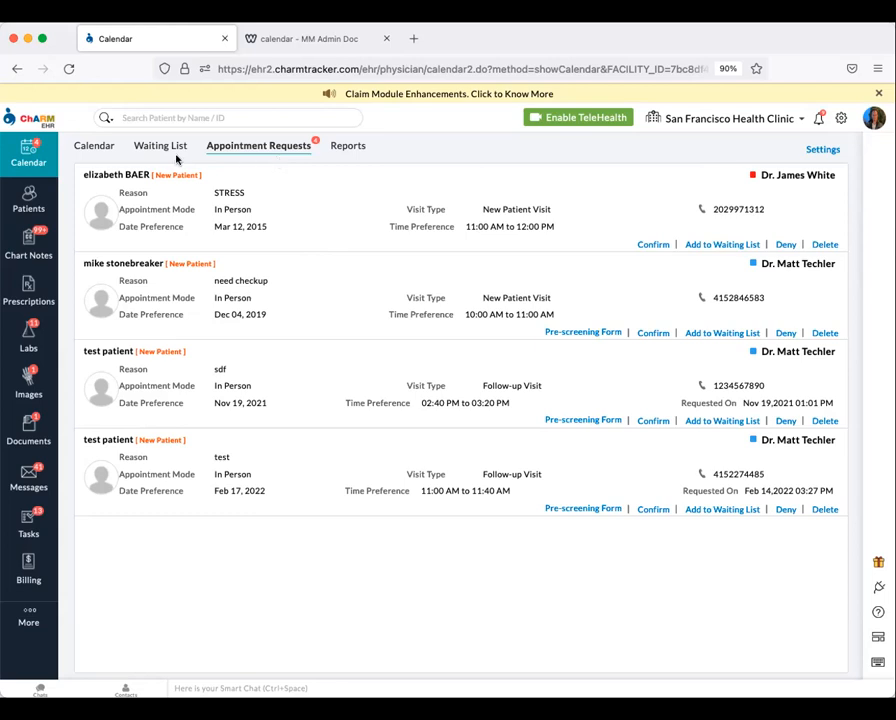
Start a new appointment at 10:00 AM on Feb 14, 2022 in the first provider's day schedule and select the patient by searching "mich".
{"action": "left_click", "coordinate": [94, 146]}
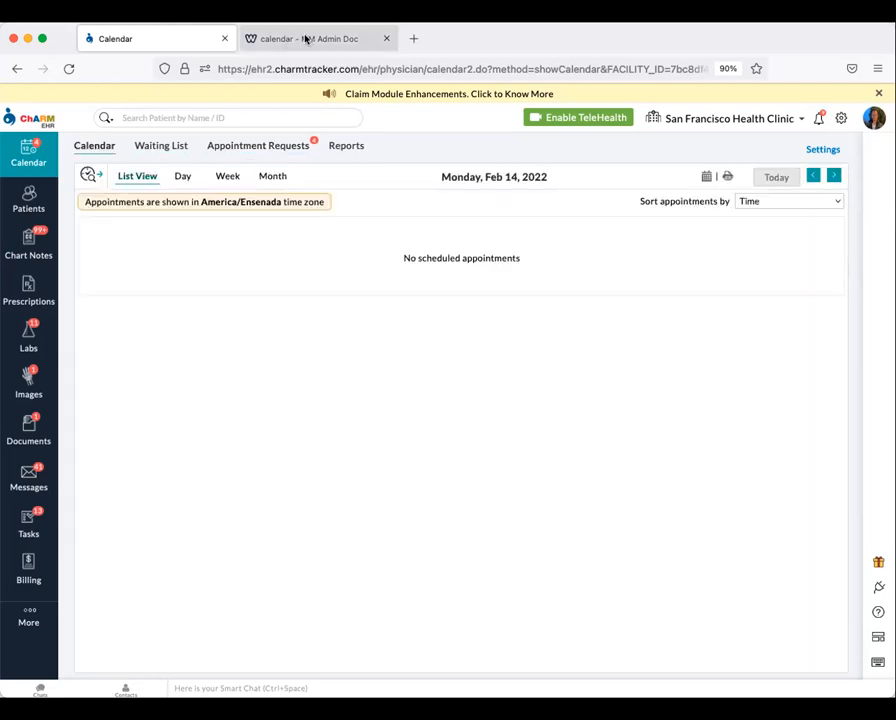
{"action": "left_click", "coordinate": [182, 176]}
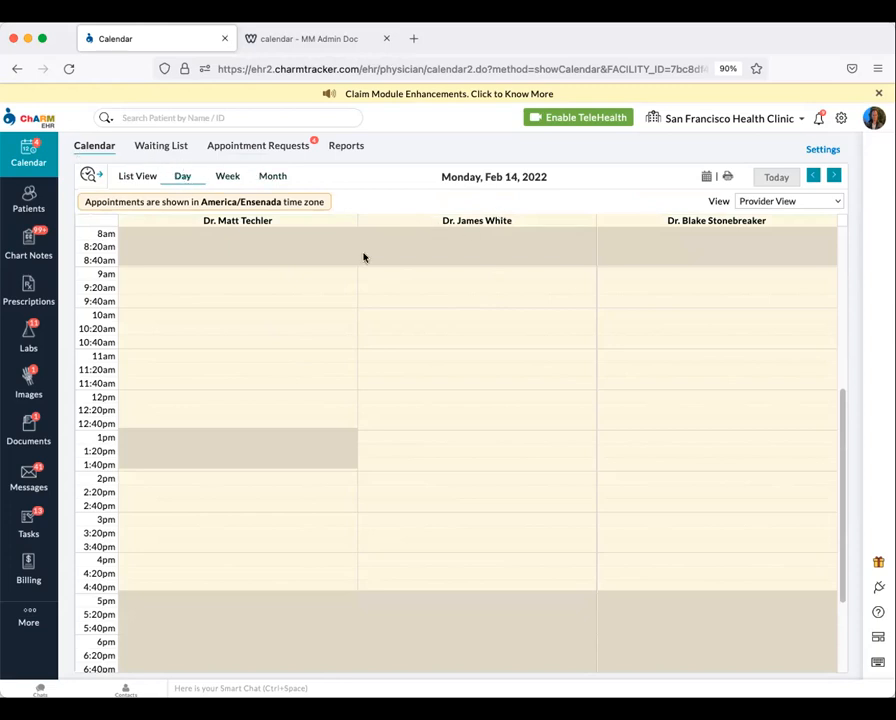
{"action": "left_click", "coordinate": [180, 316]}
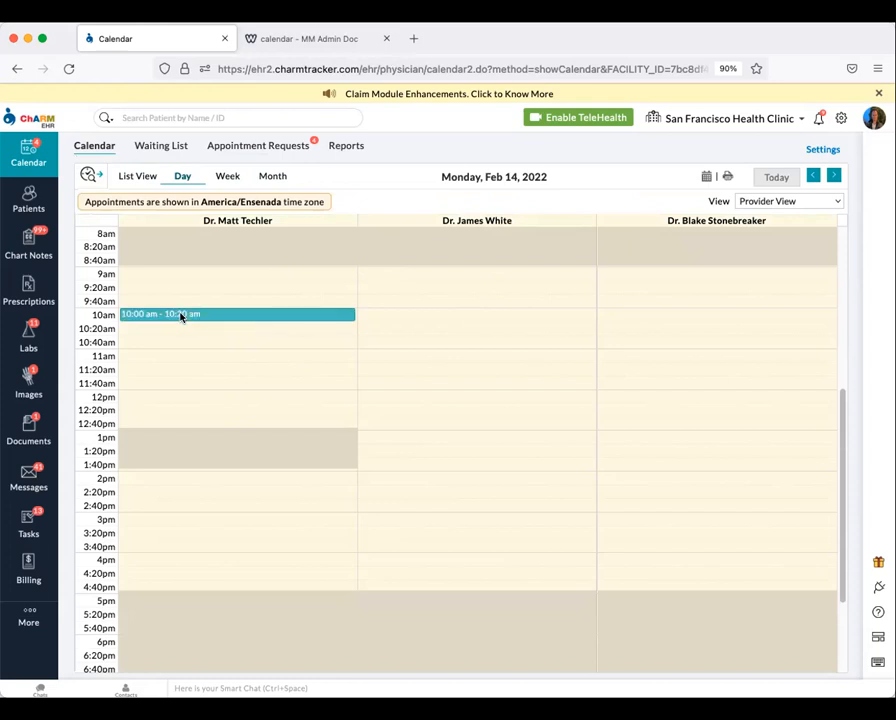
{"action": "type", "text": "mich"}
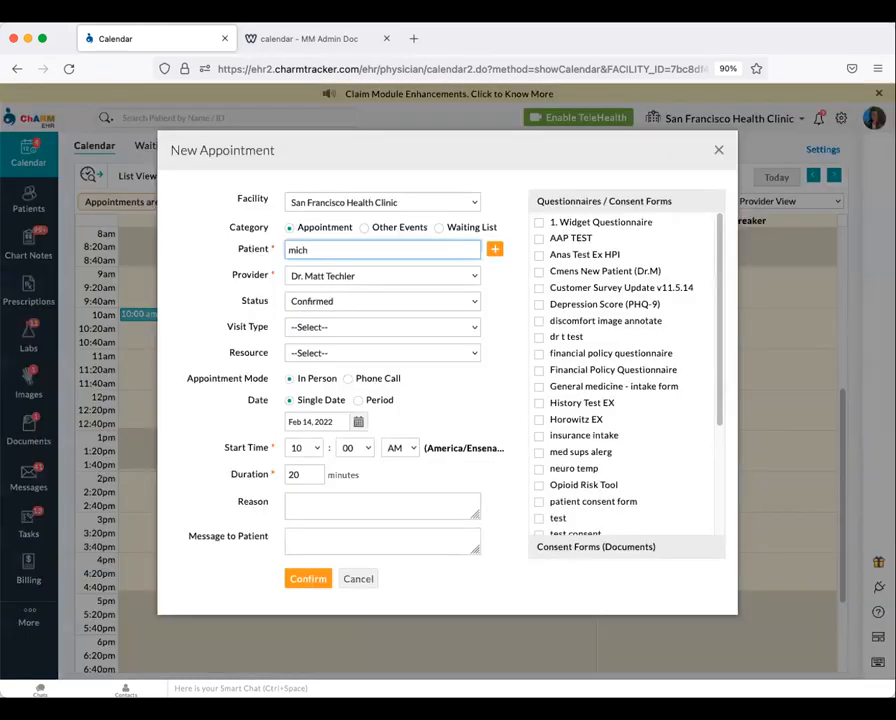
{"action": "left_click", "coordinate": [346, 274]}
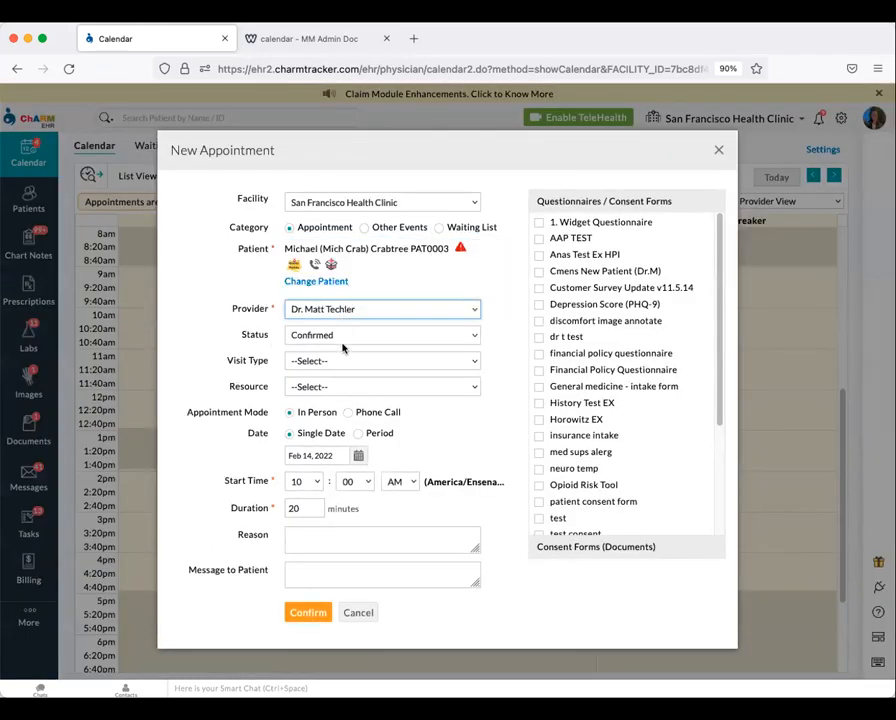
Set the visit type to New Patient Visit and the resource to Room 2, and confirm the appointment.
{"action": "left_click", "coordinate": [338, 361]}
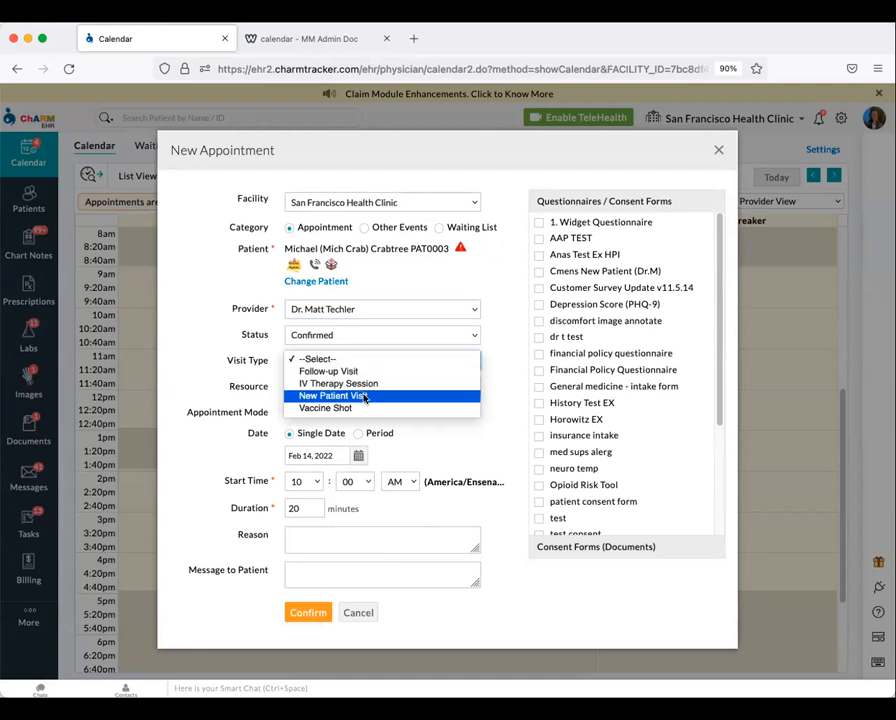
{"action": "left_click", "coordinate": [365, 397]}
{"action": "left_click", "coordinate": [368, 386]}
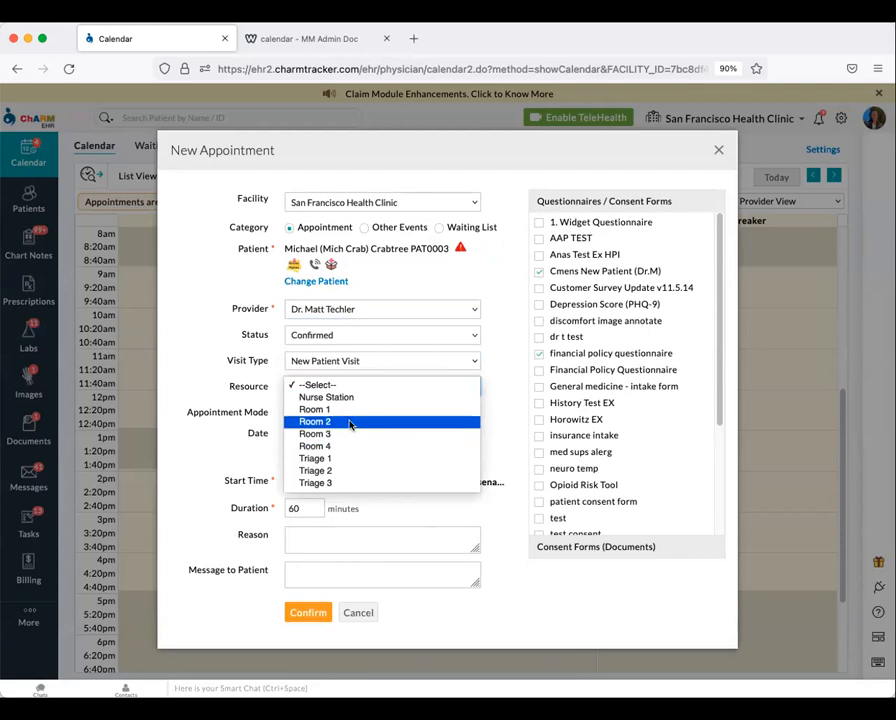
{"action": "left_click", "coordinate": [350, 424]}
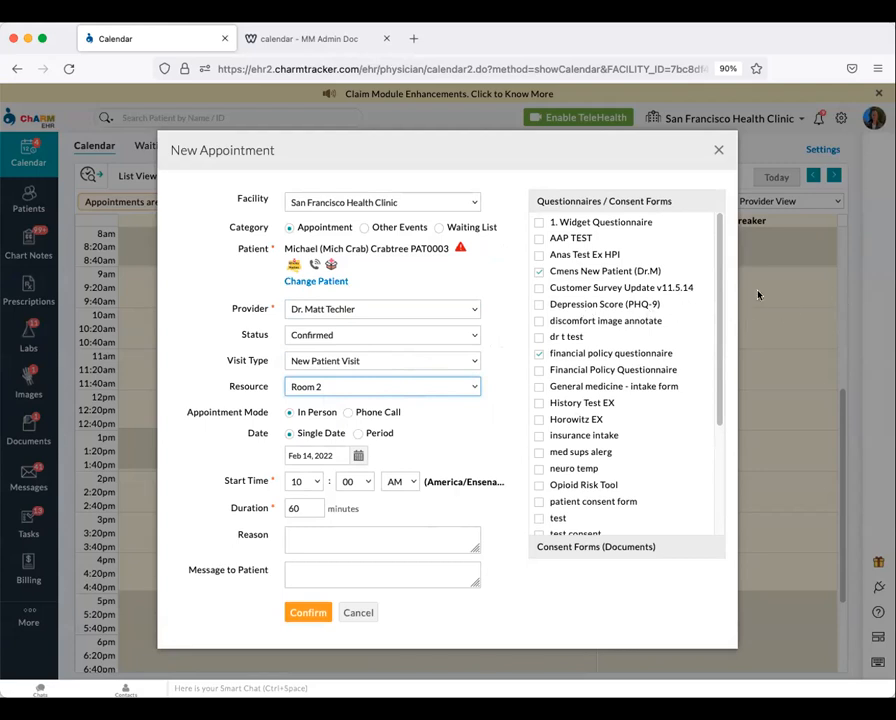
{"action": "left_click", "coordinate": [447, 276]}
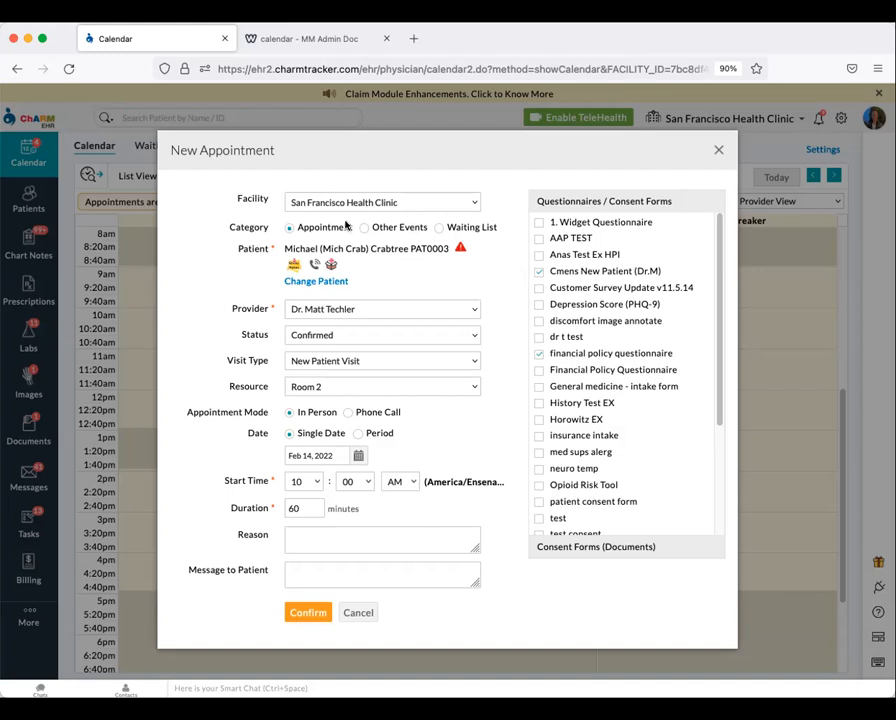
{"action": "left_click", "coordinate": [309, 612]}
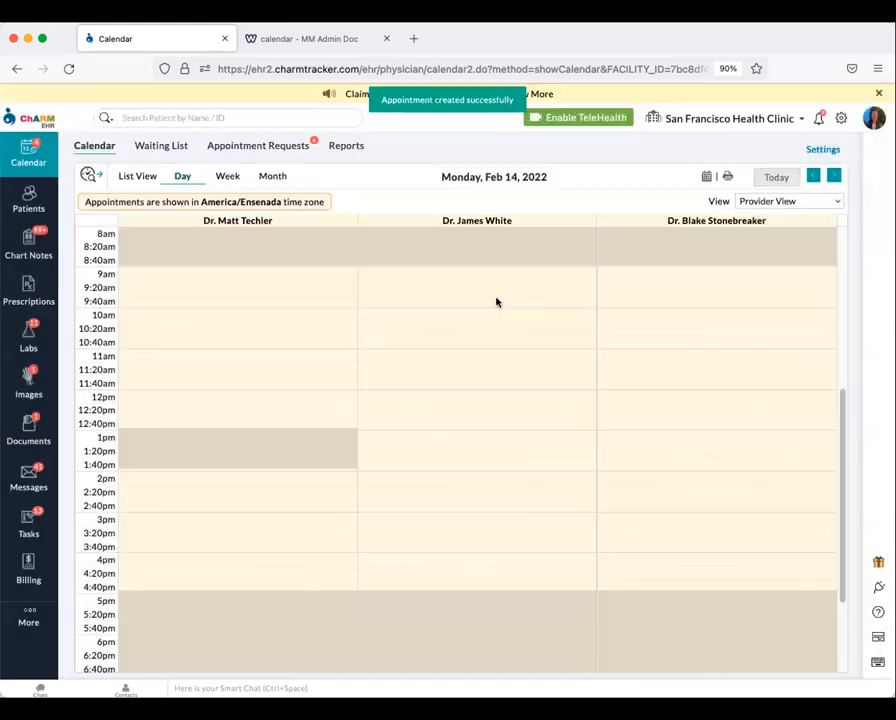
Show the calendar as a list, and switch to the ChARM Patient Portal to view the patient's appointments.
{"action": "left_click", "coordinate": [147, 181]}
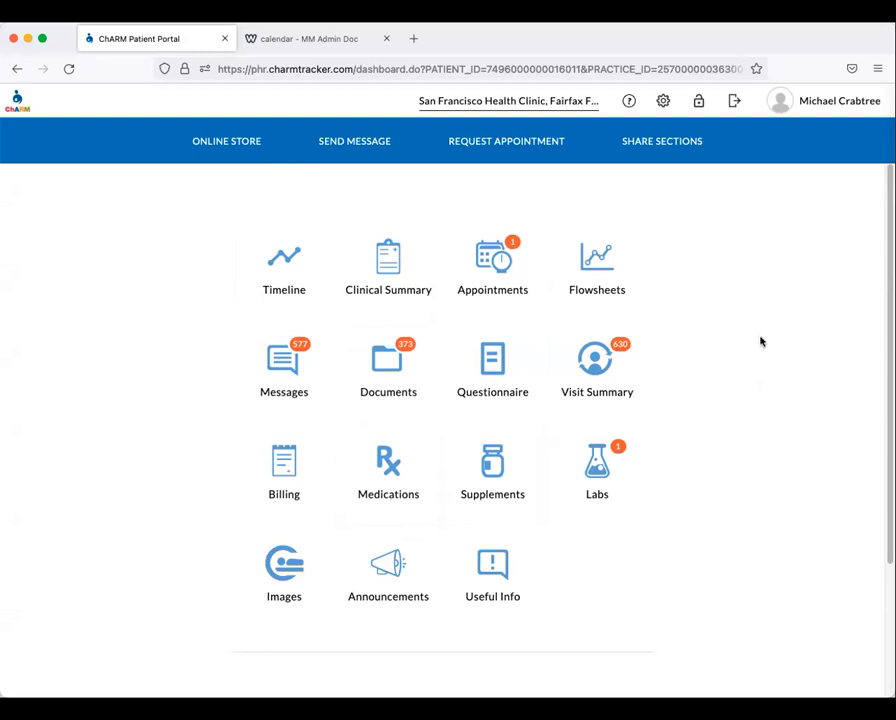
{"action": "left_click", "coordinate": [490, 263]}
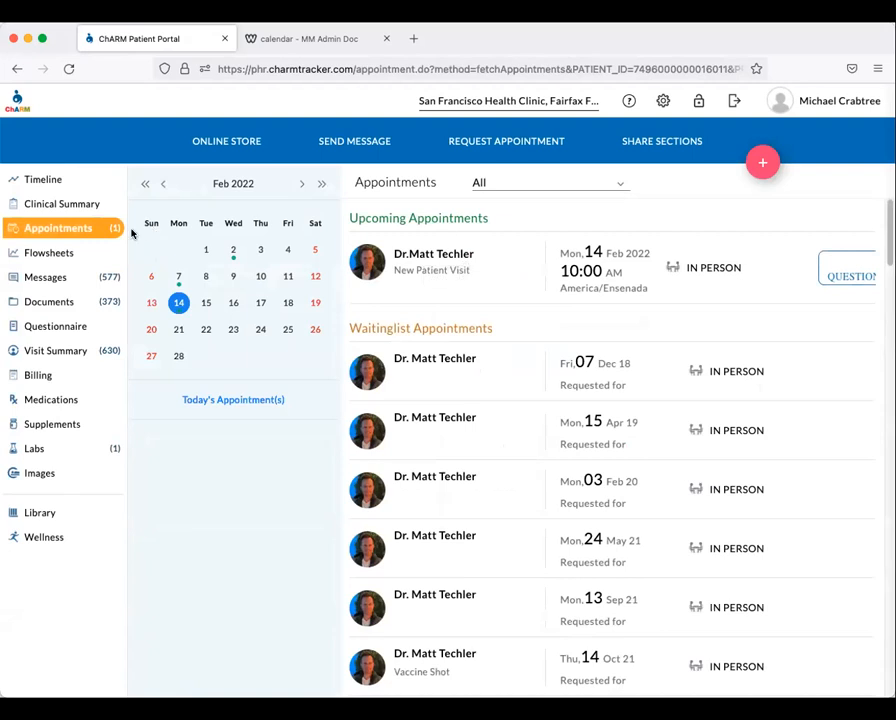
Review the financial policy questionnaire for the Feb 14, 2022 appointment among the patient's questionnaires, and close it.
{"action": "left_click", "coordinate": [57, 327]}
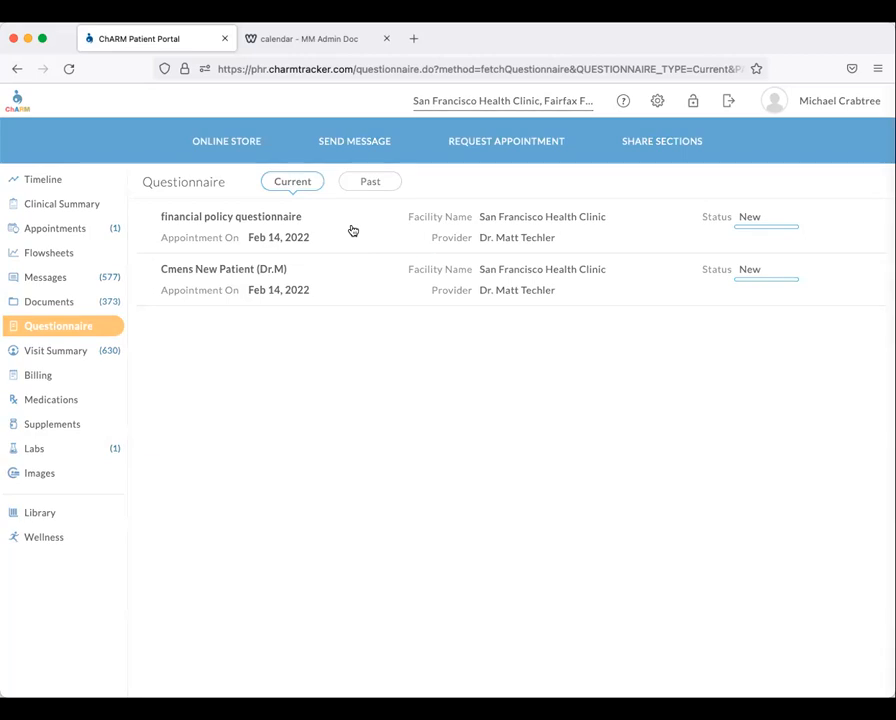
{"action": "left_click", "coordinate": [350, 230]}
{"action": "scroll", "coordinate": [405, 498], "scroll_direction": "down", "scroll_amount": 1}
{"action": "scroll", "coordinate": [432, 454], "scroll_direction": "up", "scroll_amount": 2}
{"action": "scroll", "coordinate": [420, 464], "scroll_direction": "down", "scroll_amount": 2}
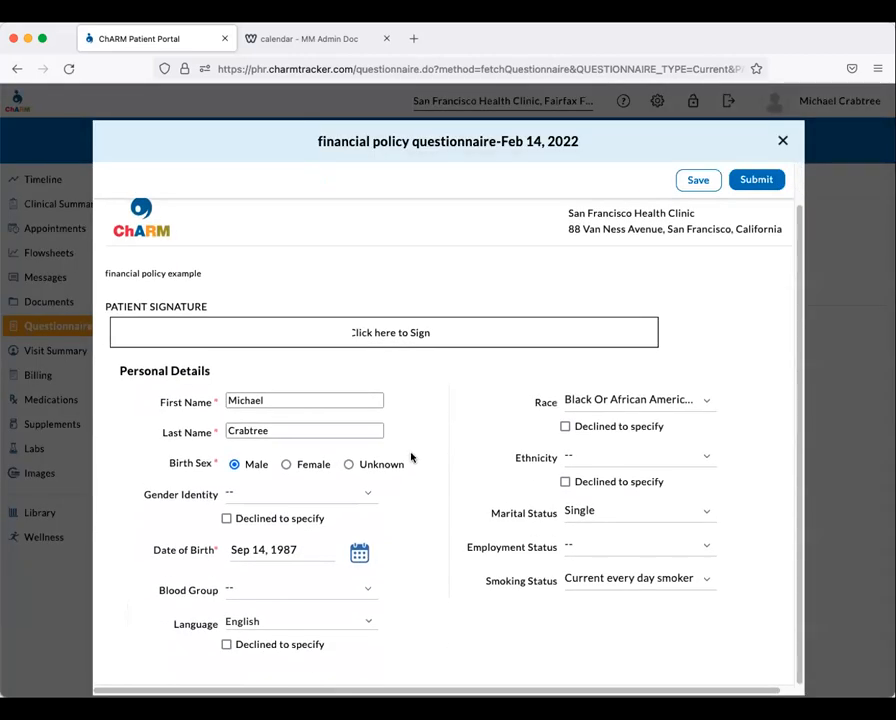
{"action": "left_click", "coordinate": [783, 140]}
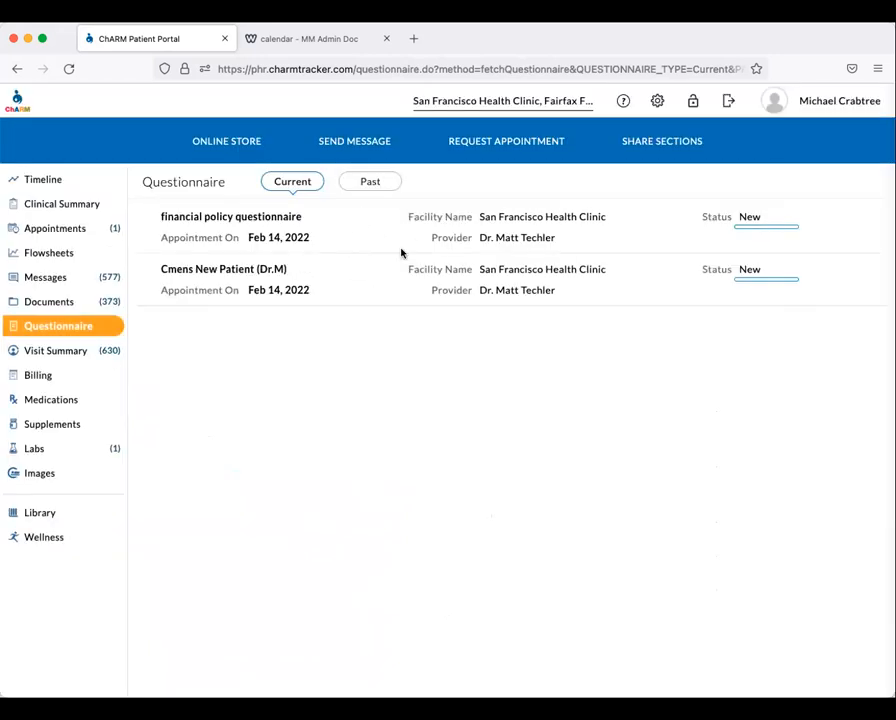
Look through the patient's billing, labs, images, messages, documents, medications and supplements in the portal.
{"action": "left_click", "coordinate": [52, 378]}
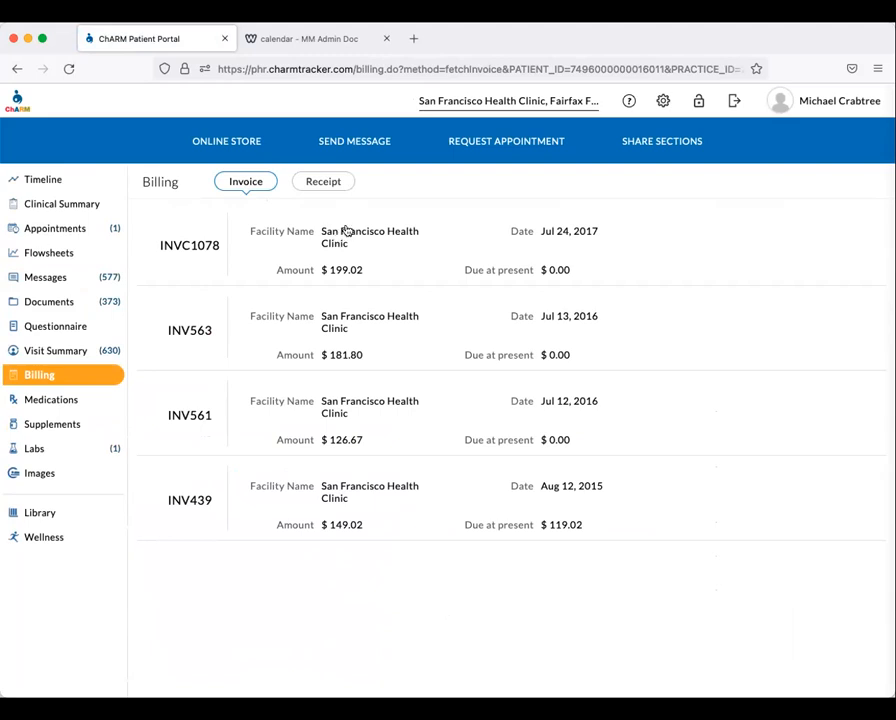
{"action": "left_click", "coordinate": [52, 450]}
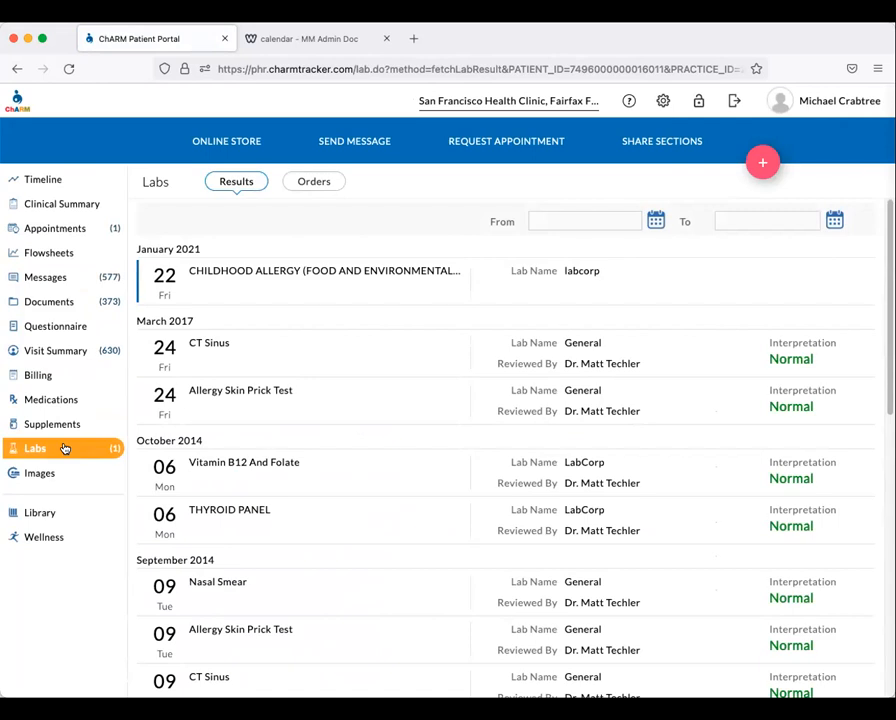
{"action": "left_click", "coordinate": [60, 476]}
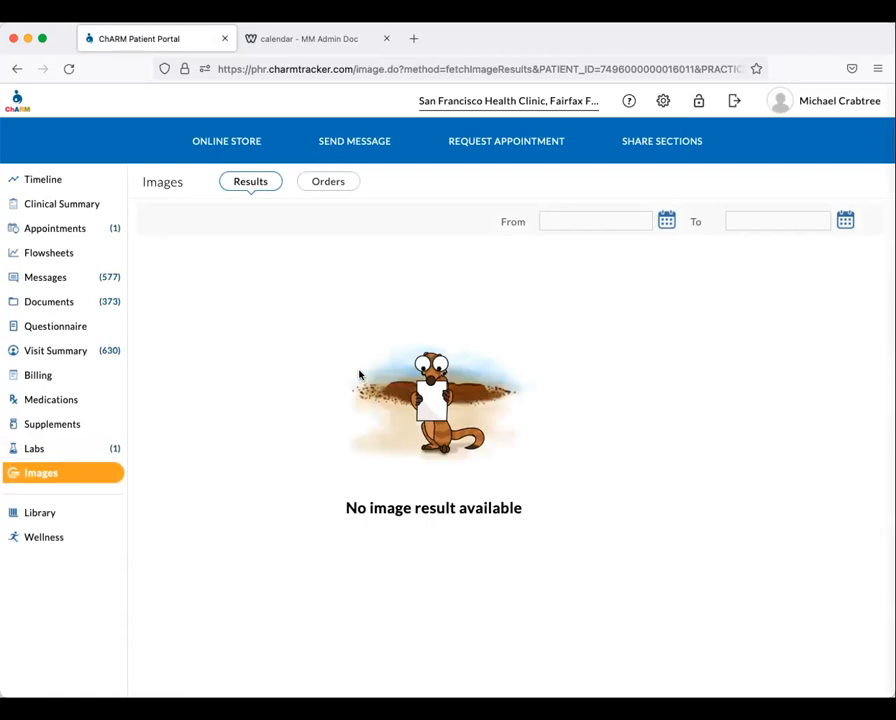
{"action": "left_click", "coordinate": [53, 277]}
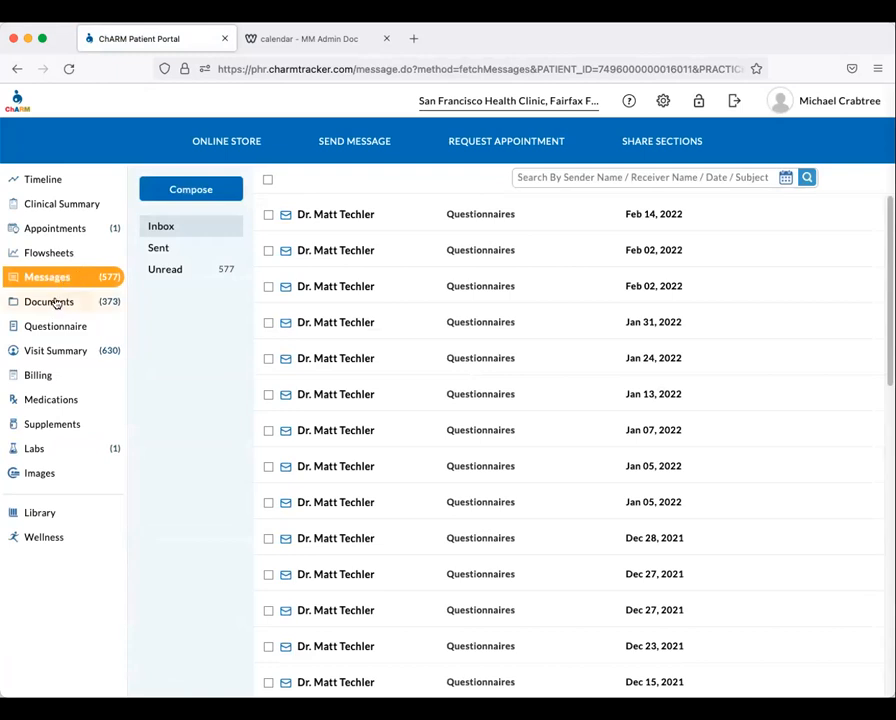
{"action": "left_click", "coordinate": [56, 301]}
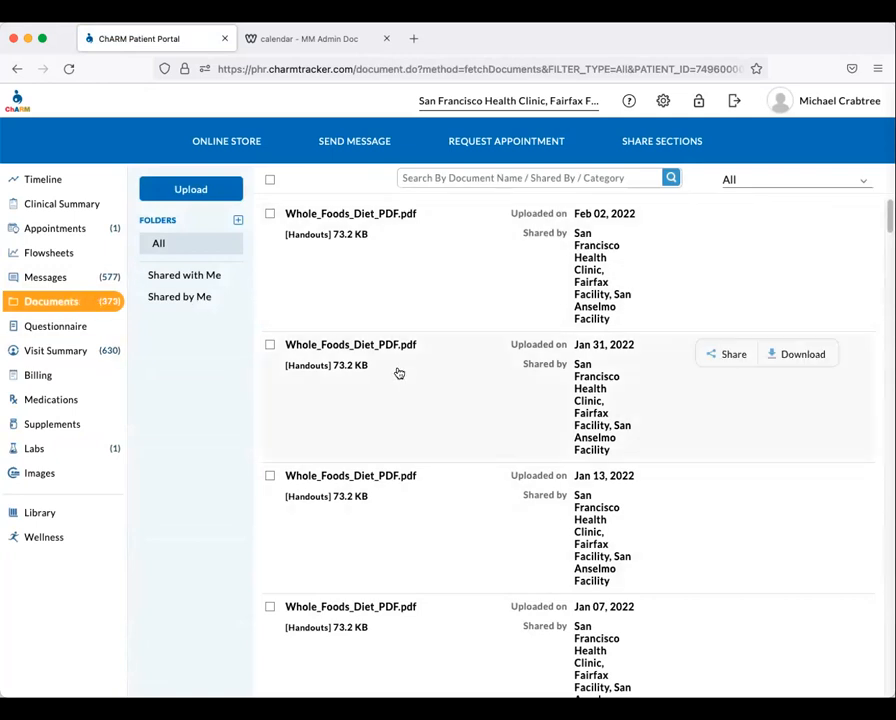
{"action": "left_click", "coordinate": [49, 402]}
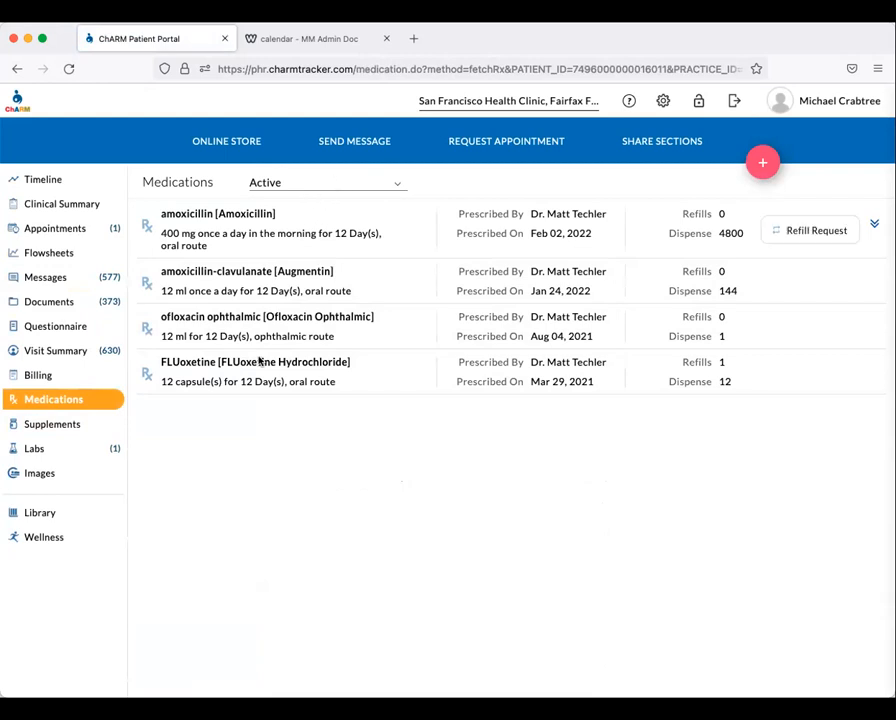
{"action": "left_click", "coordinate": [76, 427]}
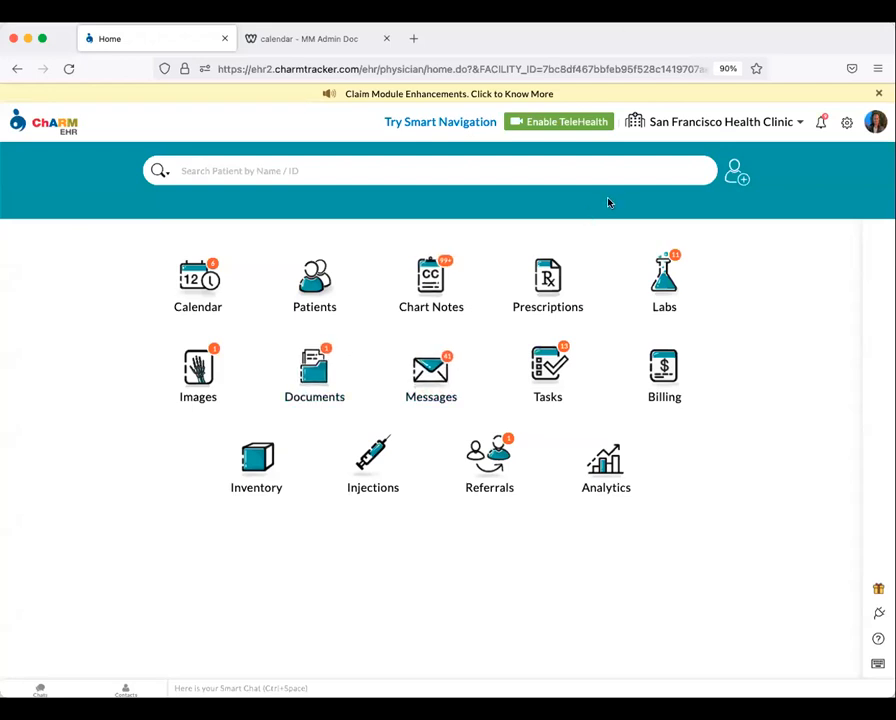
Switch to ChARM EHR and set the status of the 10:00 am appointment in the calendar to Checked in.
{"action": "left_click", "coordinate": [197, 280]}
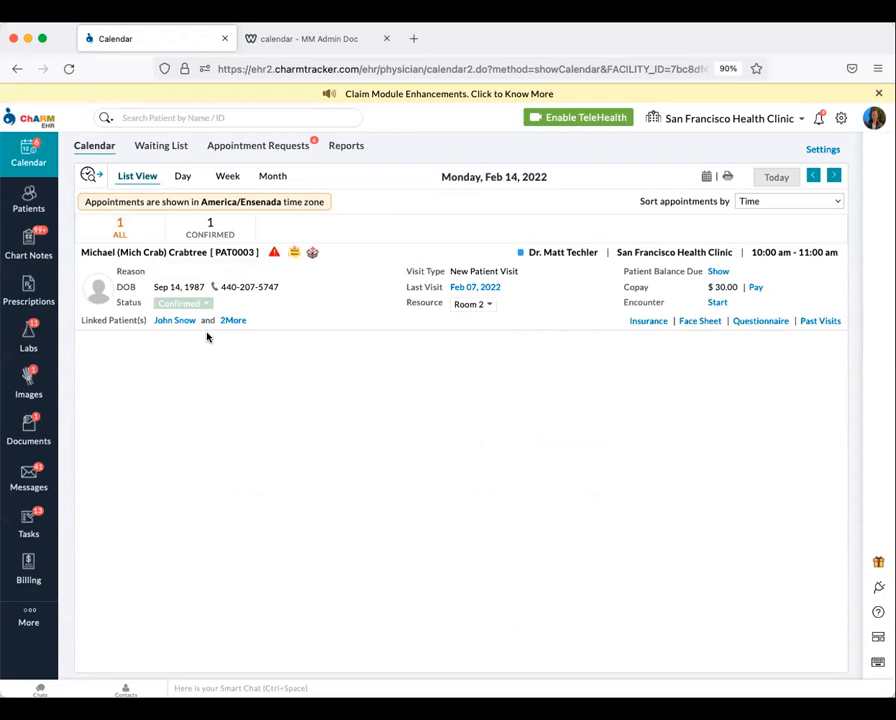
{"action": "left_click", "coordinate": [201, 303]}
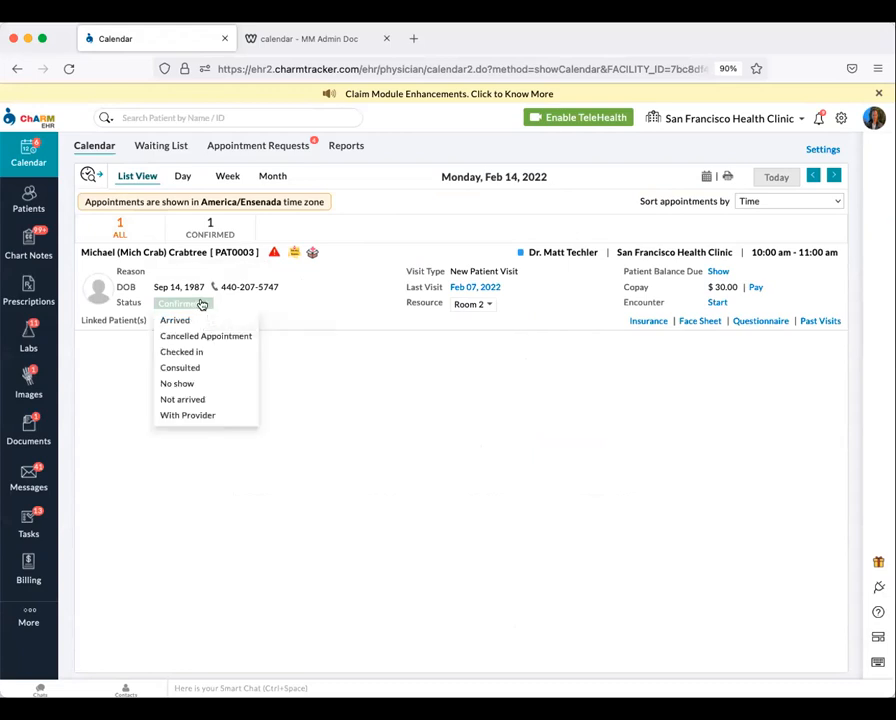
{"action": "left_click", "coordinate": [198, 352]}
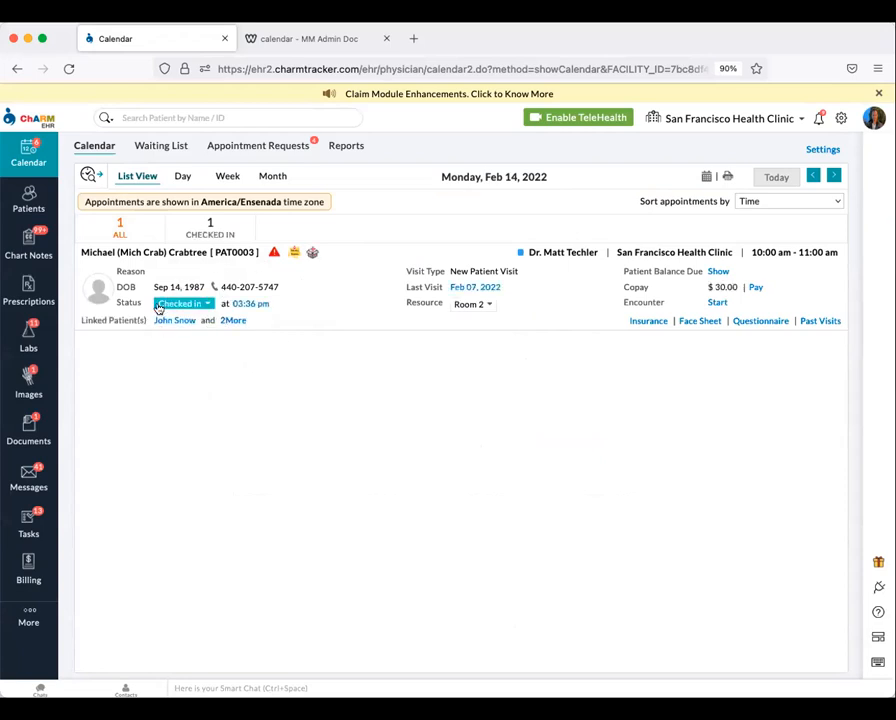
Start an encounter for the checked-in appointment using the SOAP Template chart type.
{"action": "left_click", "coordinate": [716, 303]}
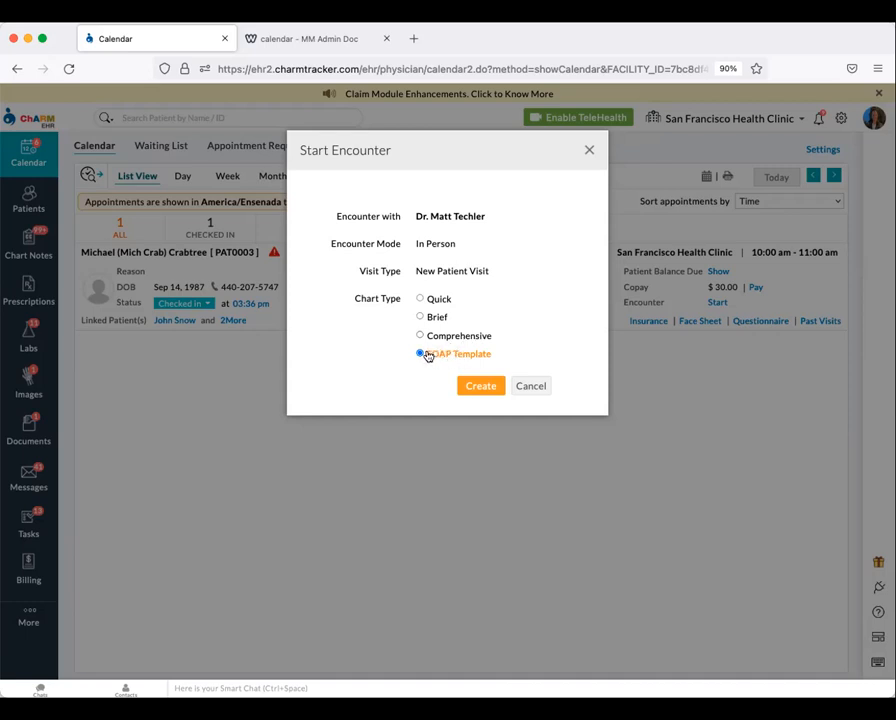
{"action": "left_click", "coordinate": [420, 335]}
{"action": "left_click", "coordinate": [419, 354]}
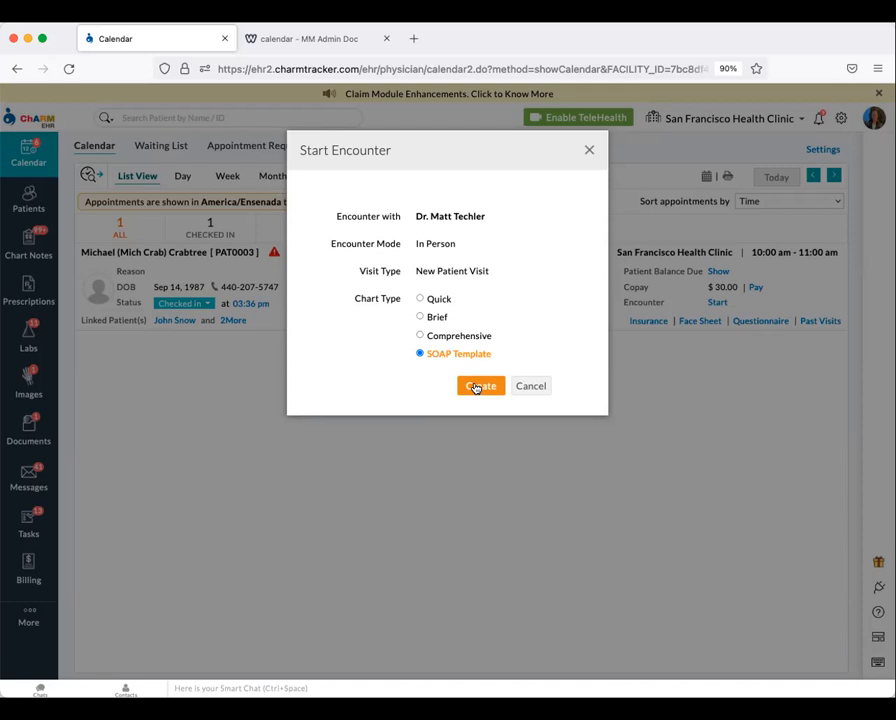
{"action": "left_click", "coordinate": [476, 388]}
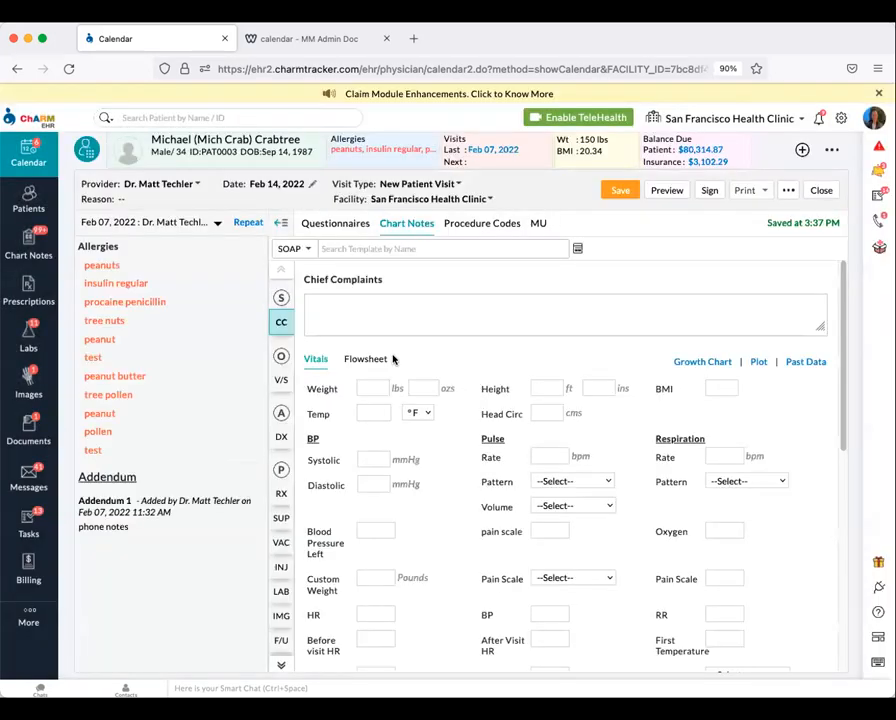
Examine the Cmens New Patient adult intake form among the encounter's questionnaires.
{"action": "left_click", "coordinate": [336, 224]}
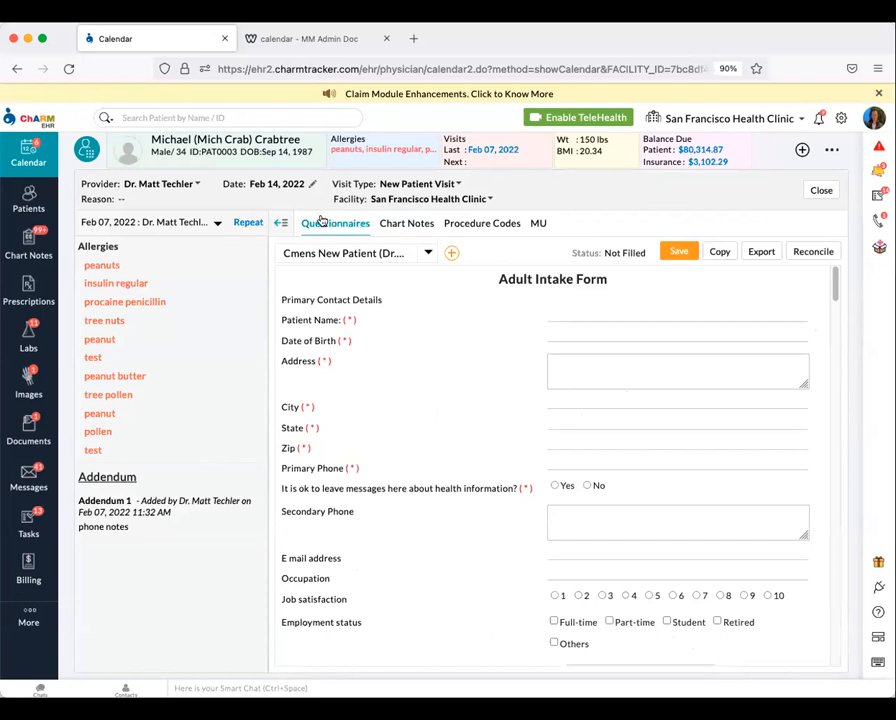
{"action": "scroll", "coordinate": [468, 446], "scroll_direction": "down", "scroll_amount": 2}
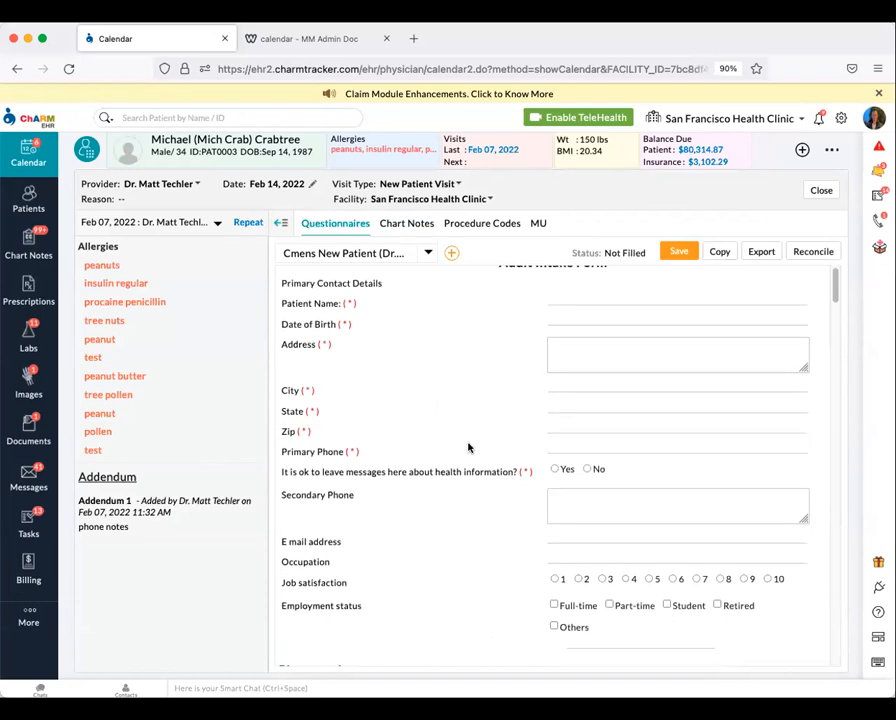
{"action": "scroll", "coordinate": [580, 390], "scroll_direction": "up", "scroll_amount": 2}
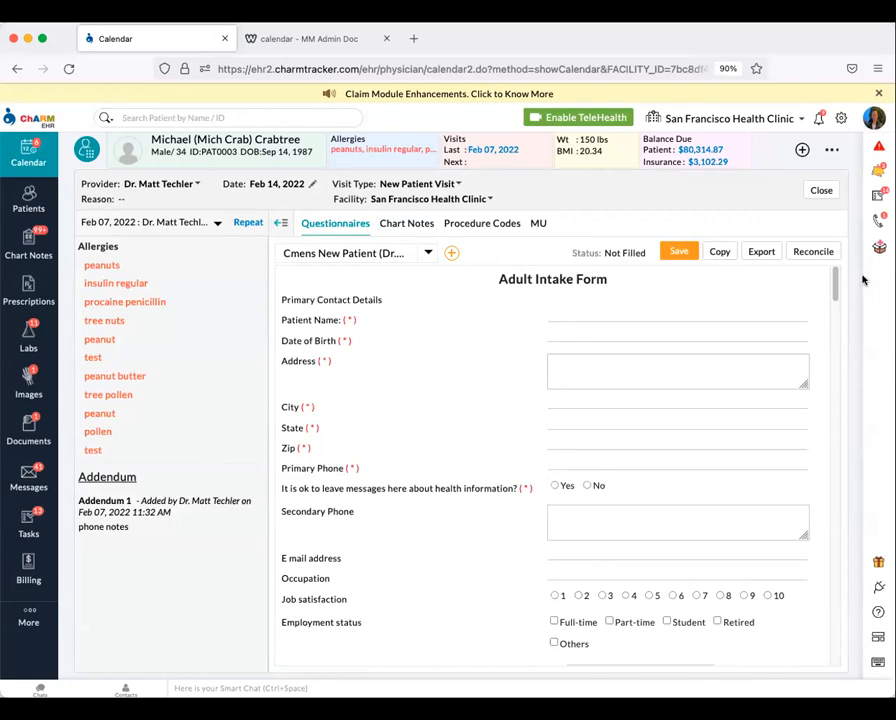
{"action": "mouse_move", "coordinate": [835, 287]}
{"action": "left_mouse_down"}
{"action": "mouse_move", "coordinate": [834, 420]}
{"action": "mouse_move", "coordinate": [835, 282]}
{"action": "left_mouse_up"}
Record a weight of 150 lbs and a height of 6 ft in the chart note's vitals.
{"action": "left_click", "coordinate": [403, 224]}
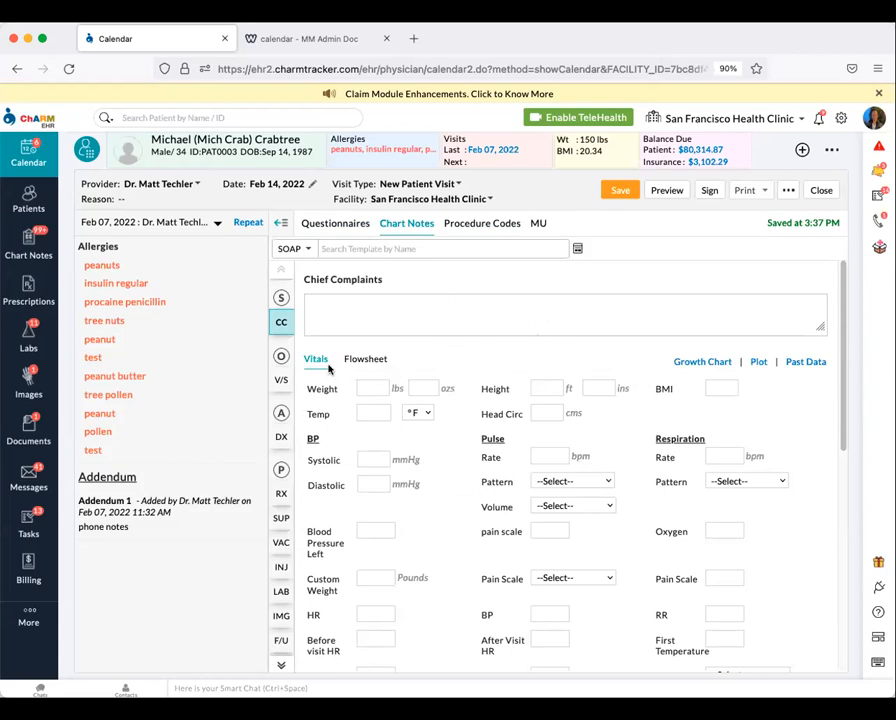
{"action": "scroll", "coordinate": [330, 370], "scroll_direction": "down", "scroll_amount": 1}
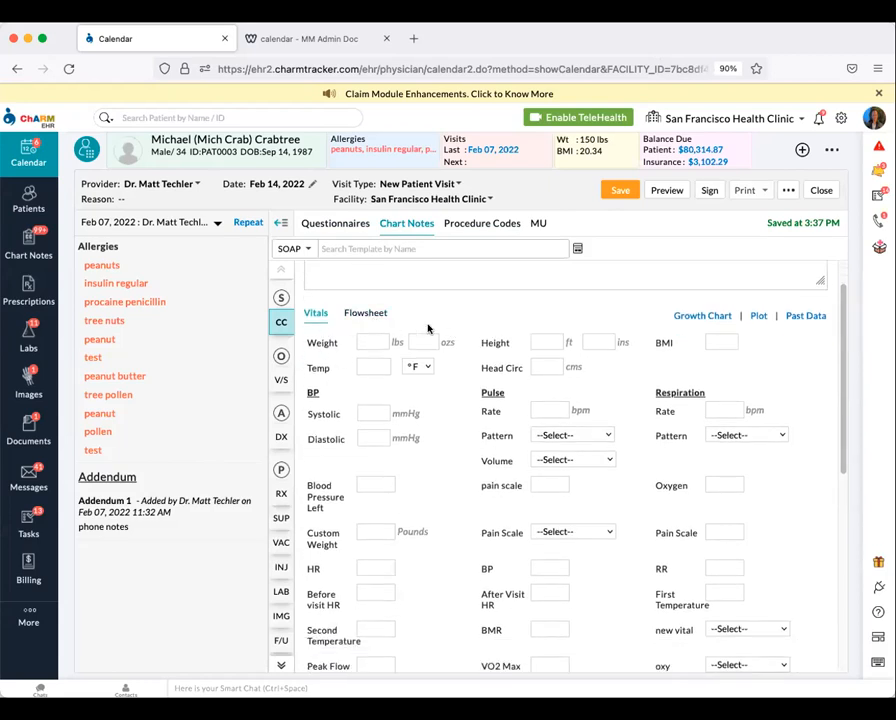
{"action": "scroll", "coordinate": [384, 400], "scroll_direction": "up", "scroll_amount": 1}
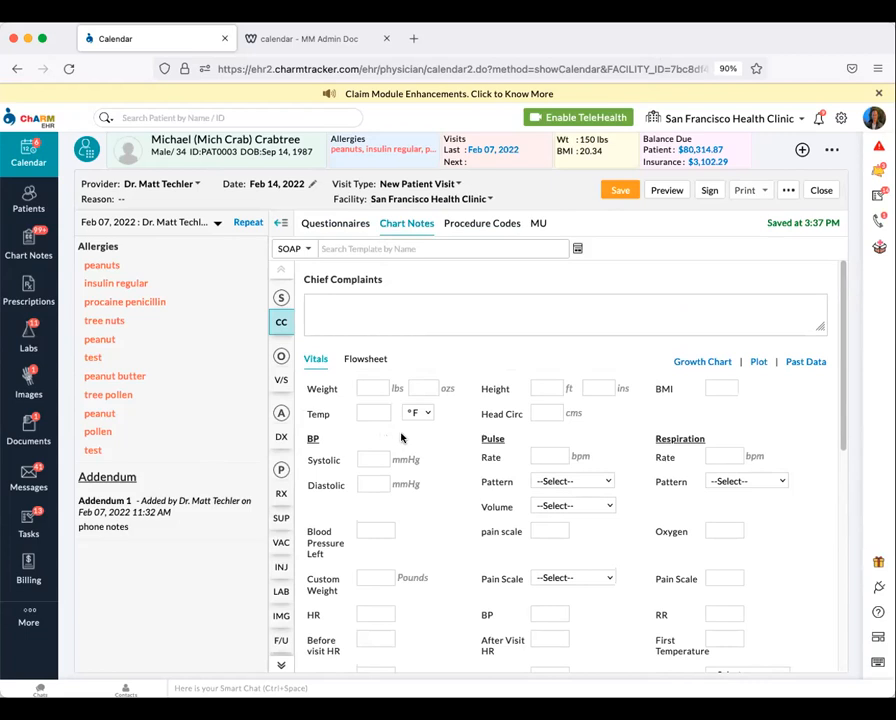
{"action": "scroll", "coordinate": [447, 461], "scroll_direction": "down", "scroll_amount": 1}
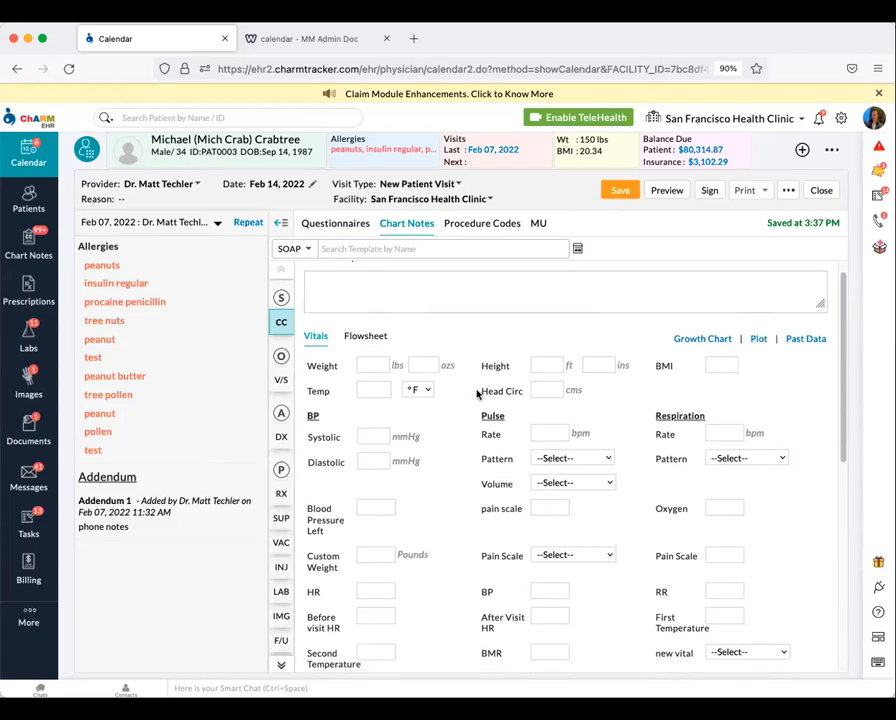
{"action": "left_click", "coordinate": [370, 366]}
{"action": "type", "text": "150"}
{"action": "left_click", "coordinate": [542, 364]}
{"action": "type", "text": "6"}
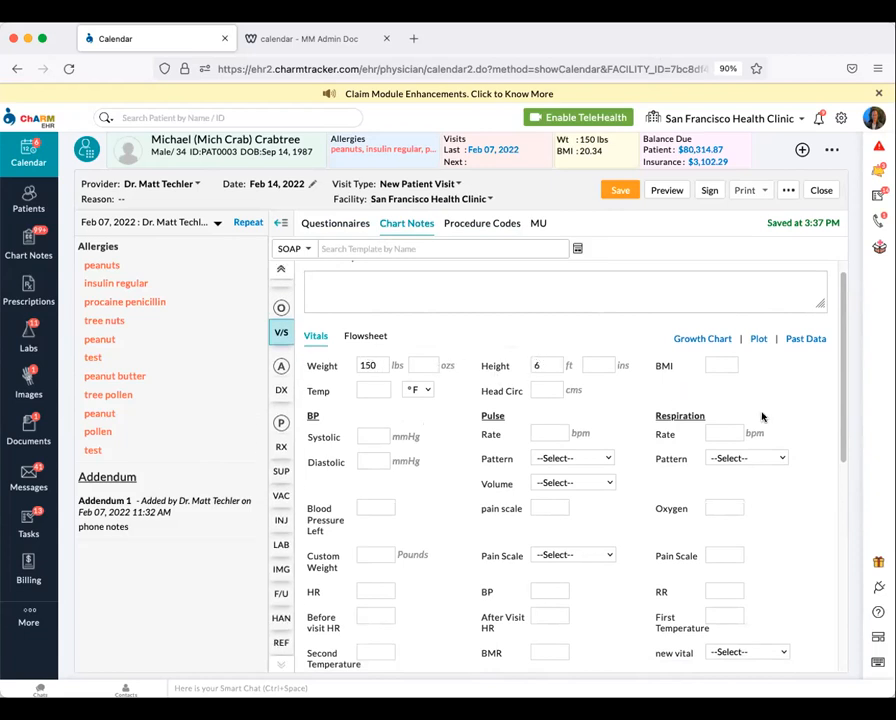
{"action": "scroll", "coordinate": [792, 416], "scroll_direction": "up", "scroll_amount": 1}
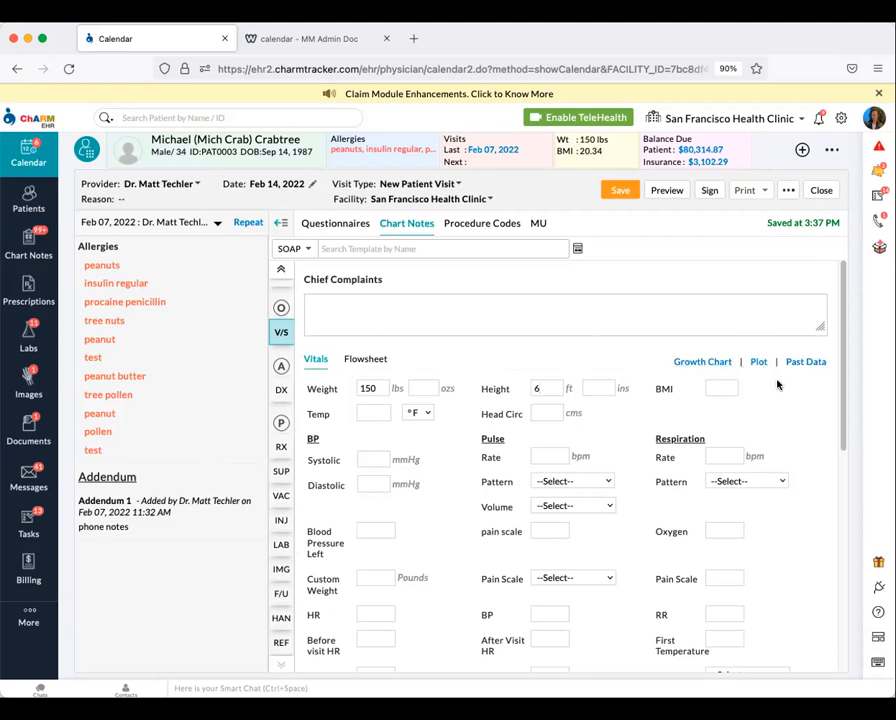
View the patient's past vitals, and look over the remaining chart note sections from Dx Codes to Referral.
{"action": "left_click", "coordinate": [805, 362]}
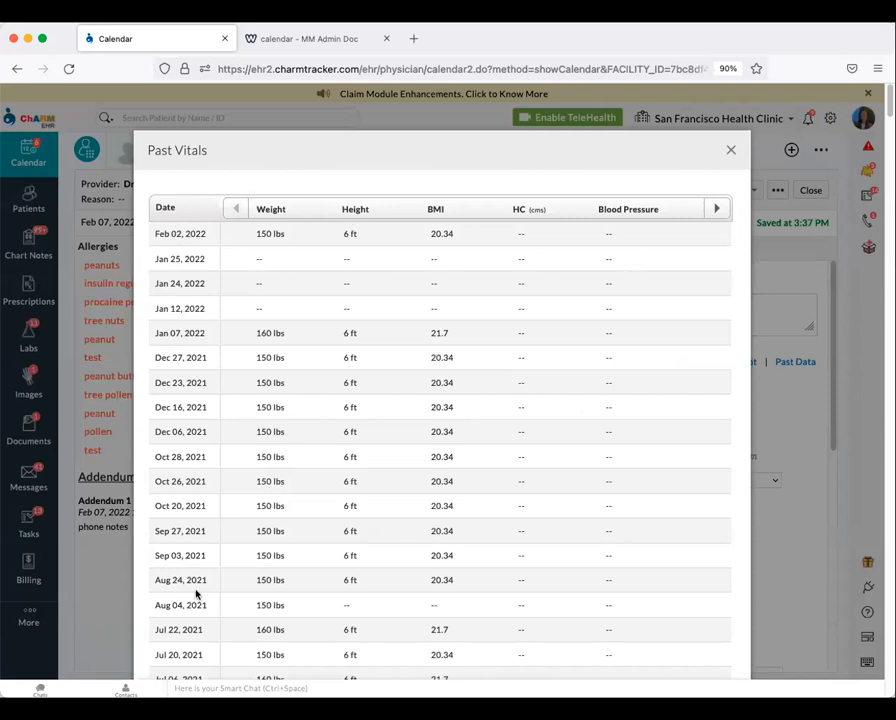
{"action": "left_click", "coordinate": [731, 150]}
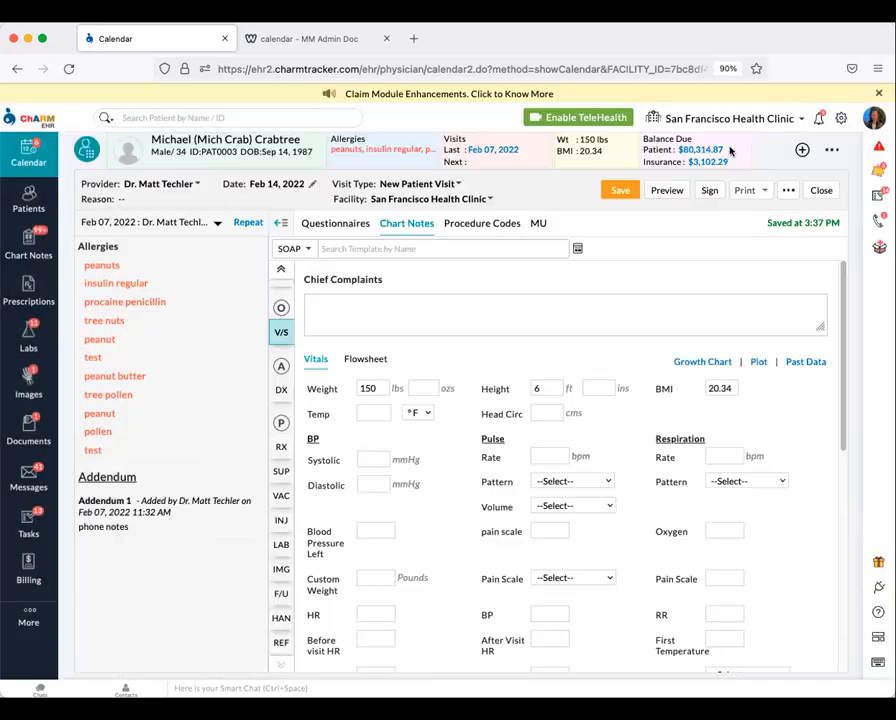
{"action": "scroll", "coordinate": [548, 456], "scroll_direction": "down", "scroll_amount": 5}
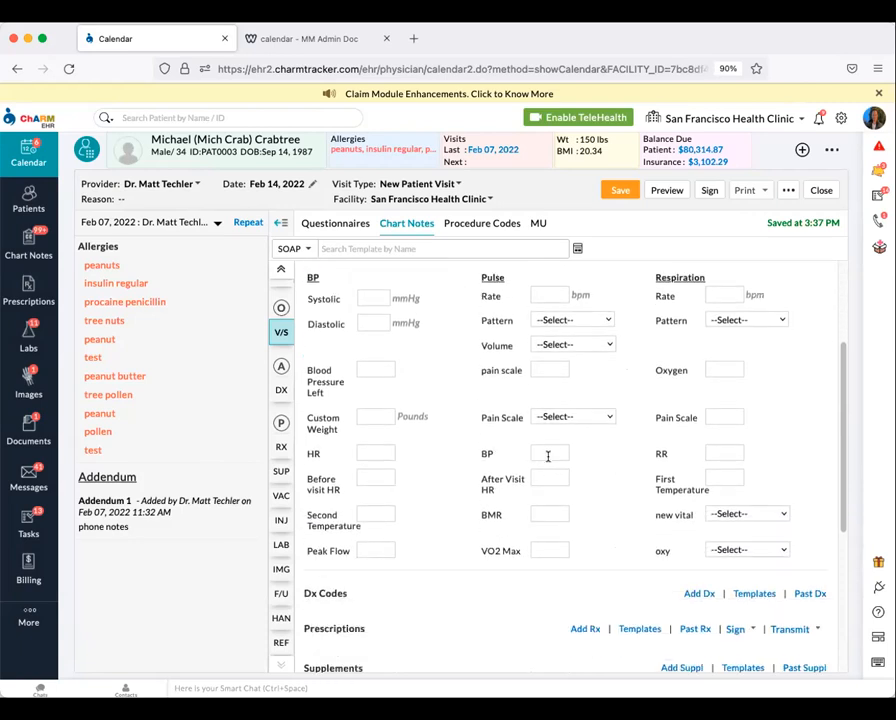
{"action": "scroll", "coordinate": [550, 464], "scroll_direction": "down", "scroll_amount": 2}
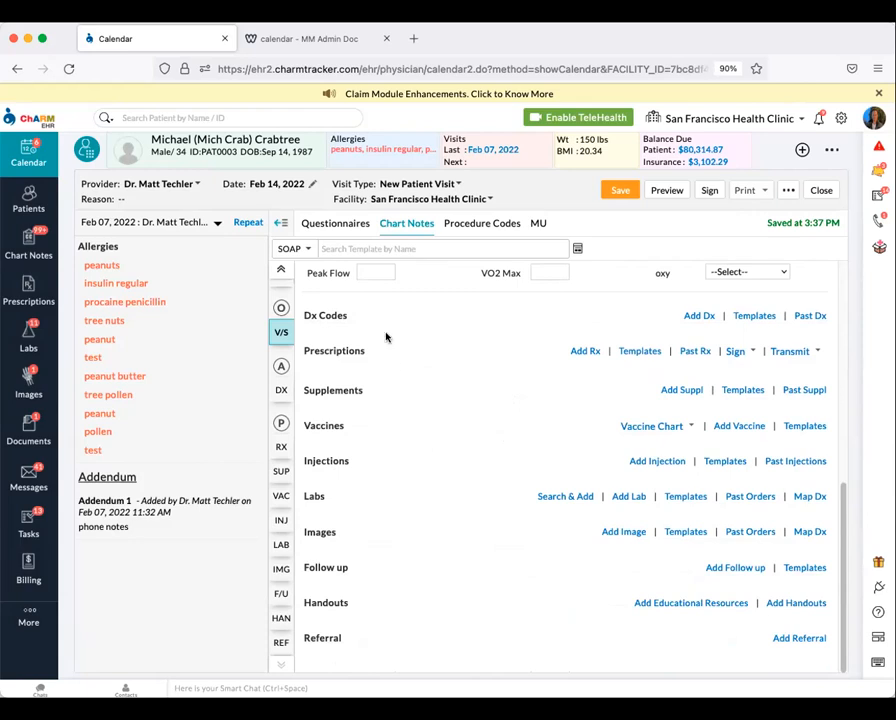
{"action": "scroll", "coordinate": [436, 494], "scroll_direction": "up", "scroll_amount": 10}
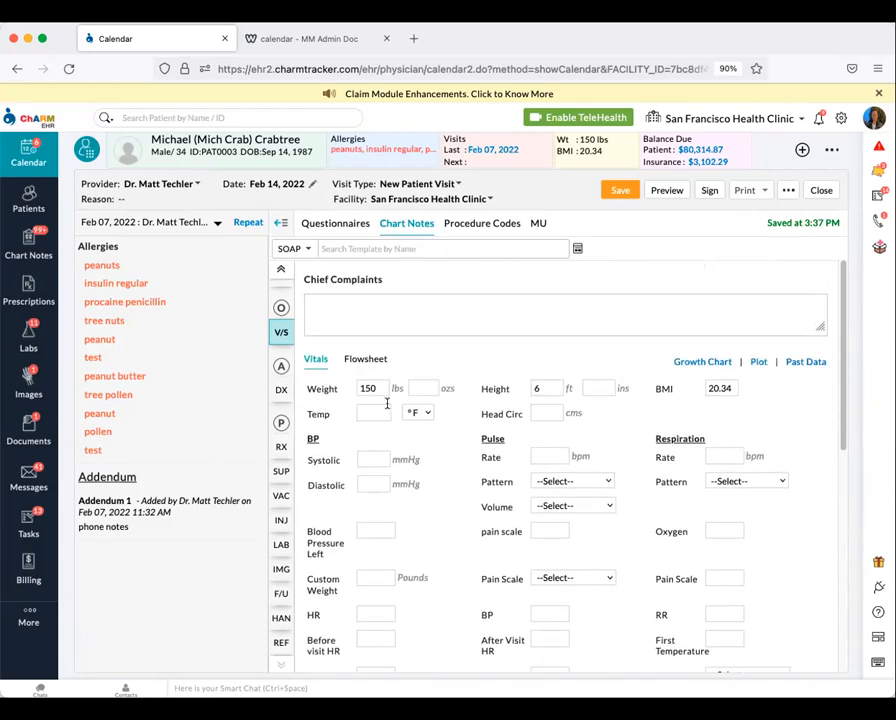
Search the SOAP templates for "back" and apply the Back Pain Final template to the chart note.
{"action": "left_click", "coordinate": [386, 249]}
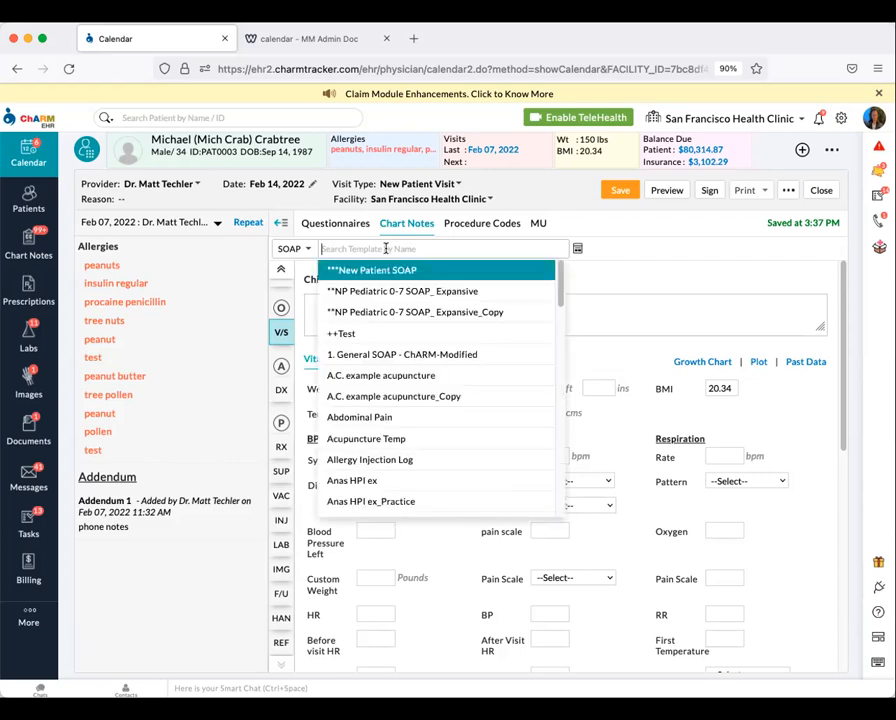
{"action": "type", "text": "back"}
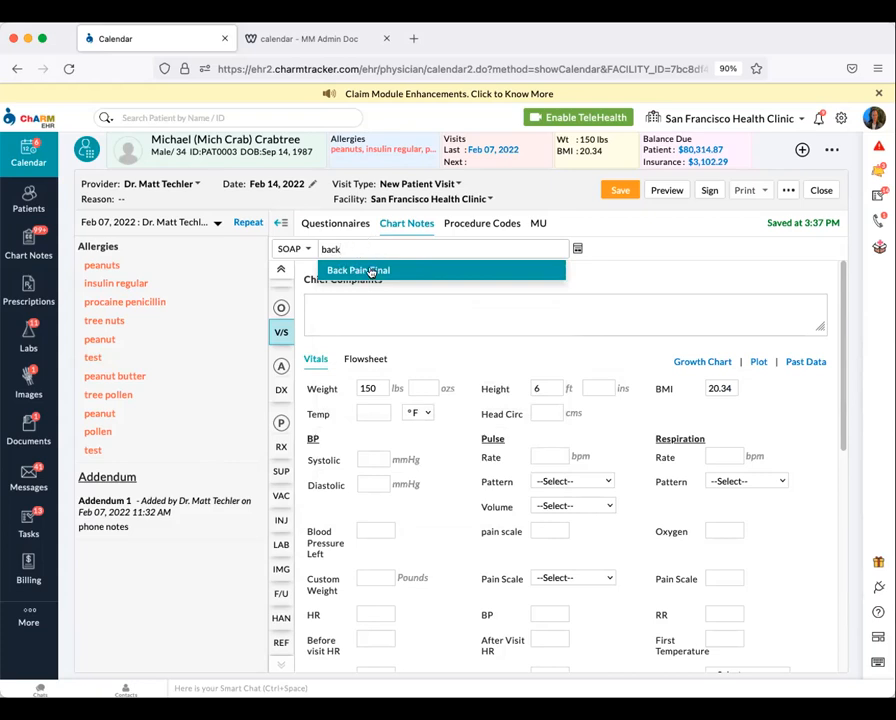
{"action": "left_click", "coordinate": [356, 270]}
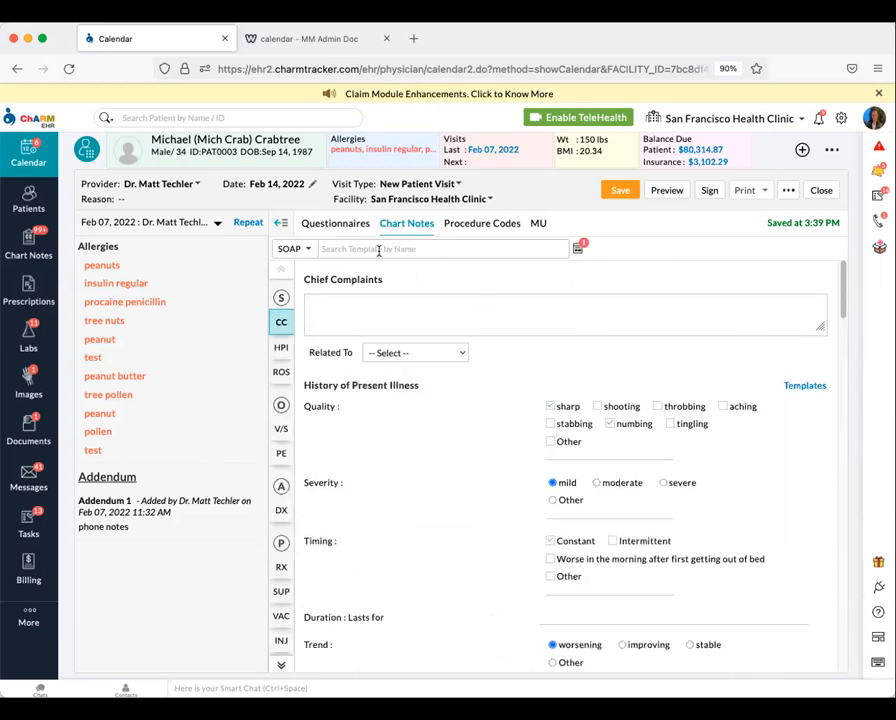
Check the list of templates applied to the chart note and close it.
{"action": "left_click", "coordinate": [580, 246]}
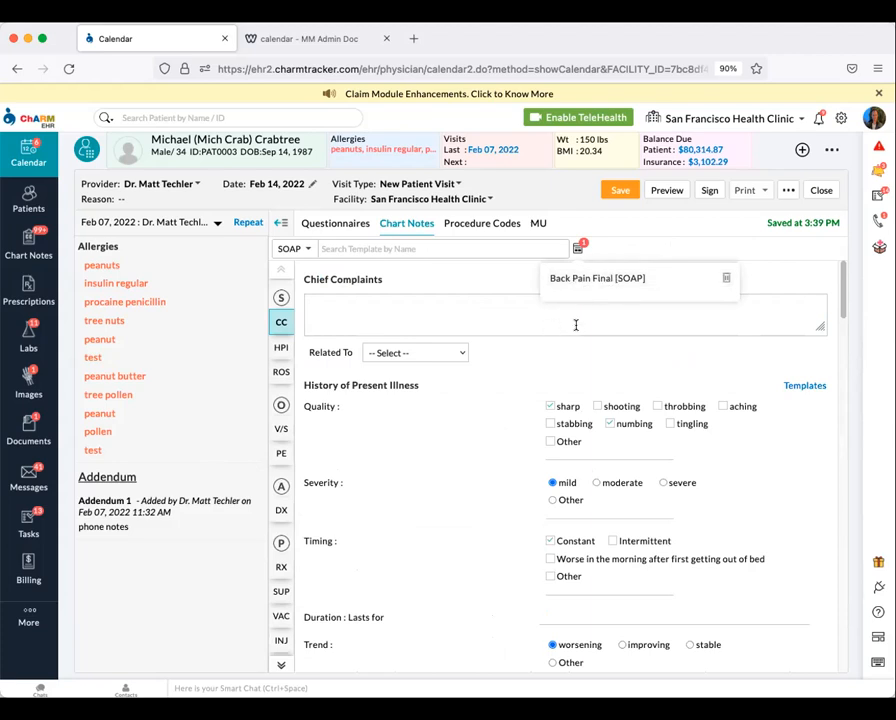
{"action": "left_click", "coordinate": [492, 264]}
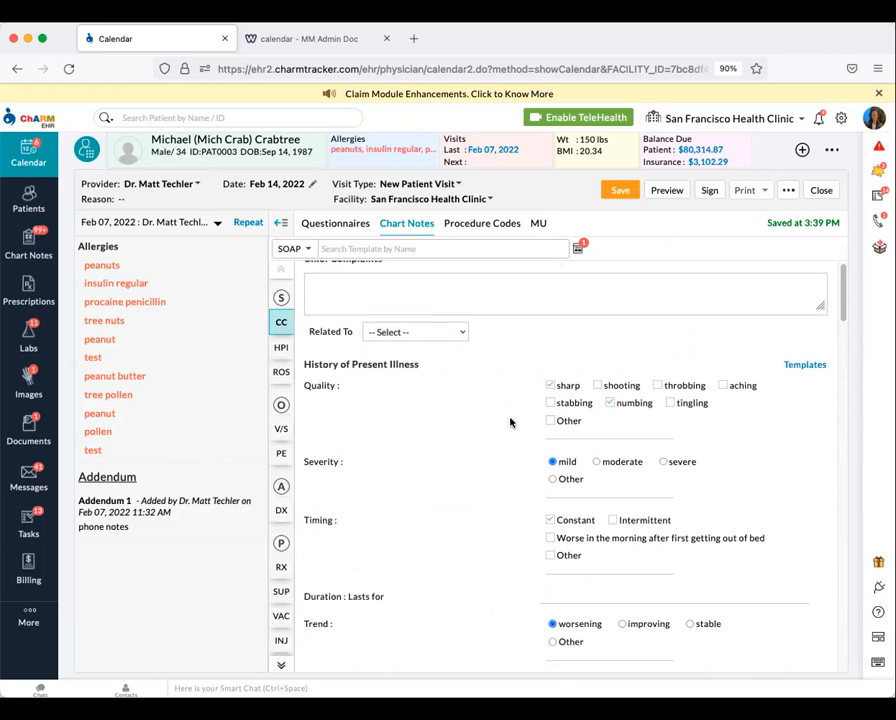
In History of Present Illness, mark the timing as worse in the morning after first getting out of bed, with leaning forward and NSAIDs as alleviating factors.
{"action": "scroll", "coordinate": [512, 420], "scroll_direction": "down", "scroll_amount": 1}
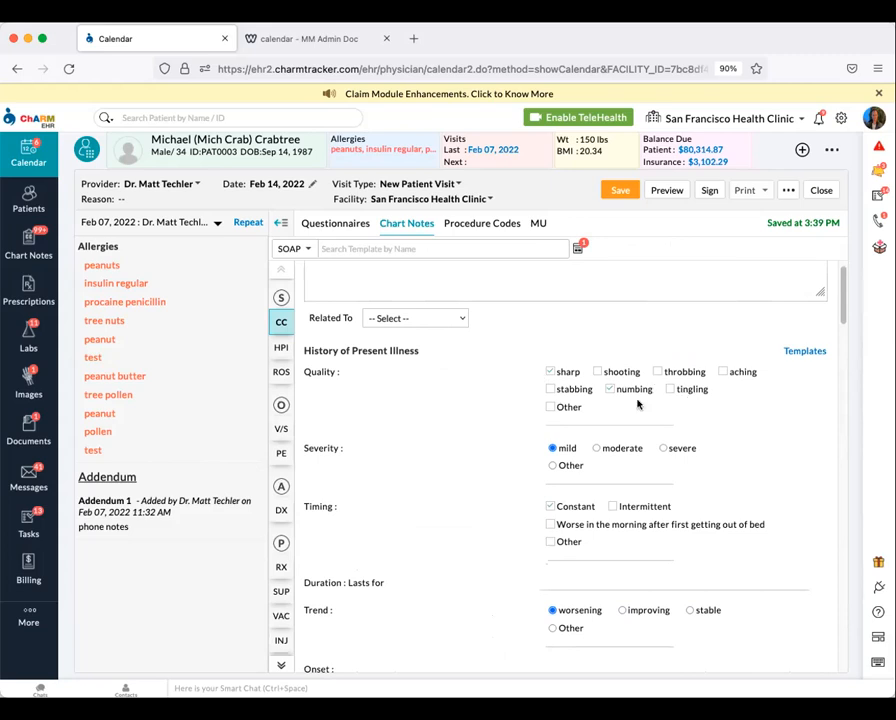
{"action": "scroll", "coordinate": [538, 474], "scroll_direction": "down", "scroll_amount": 2}
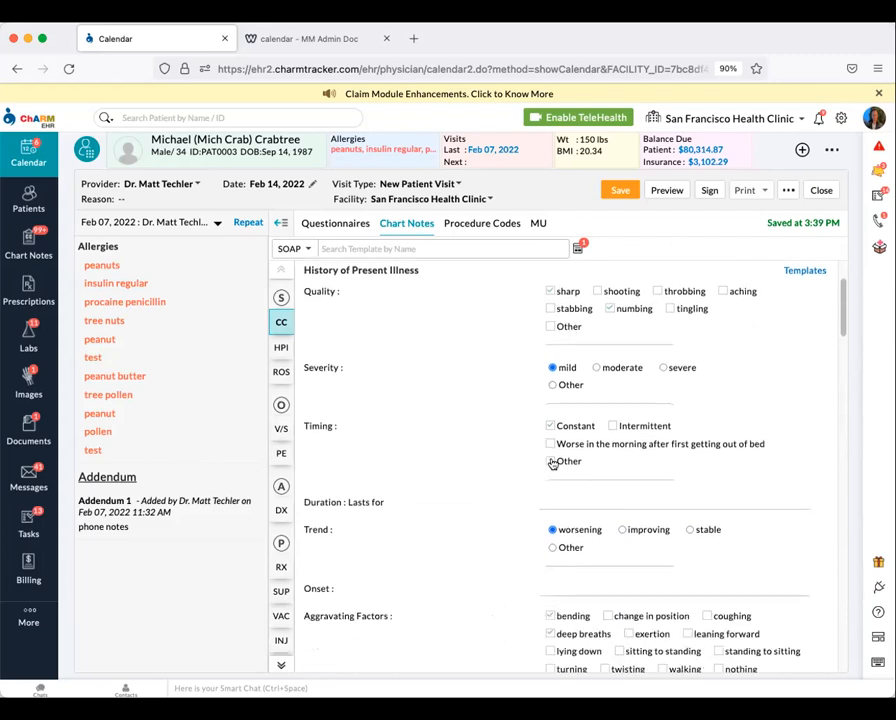
{"action": "left_click", "coordinate": [550, 445]}
{"action": "scroll", "coordinate": [520, 500], "scroll_direction": "down", "scroll_amount": 3}
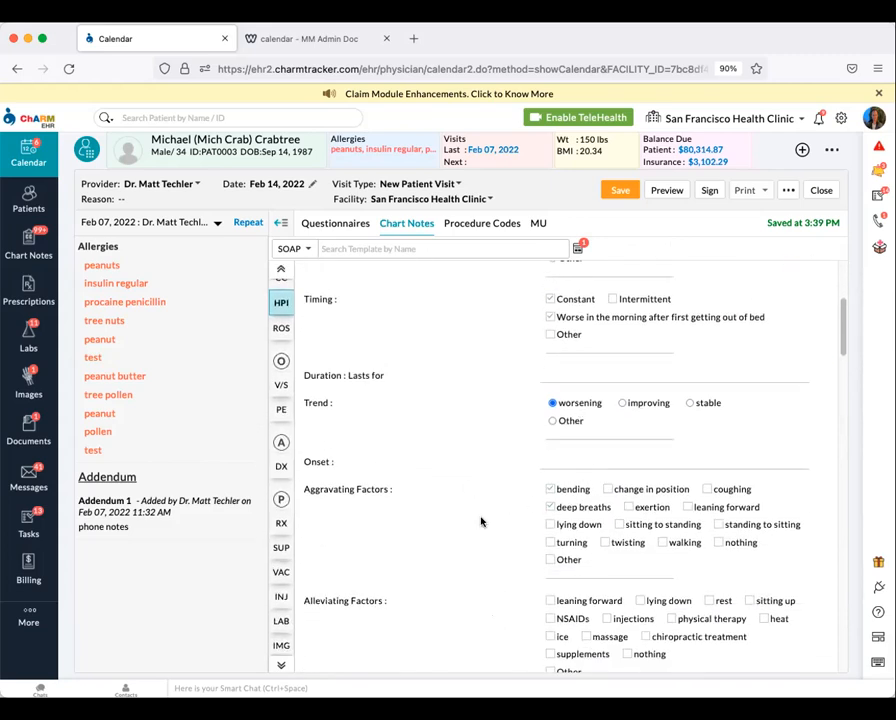
{"action": "scroll", "coordinate": [520, 490], "scroll_direction": "down", "scroll_amount": 2}
{"action": "scroll", "coordinate": [515, 490], "scroll_direction": "down", "scroll_amount": 1}
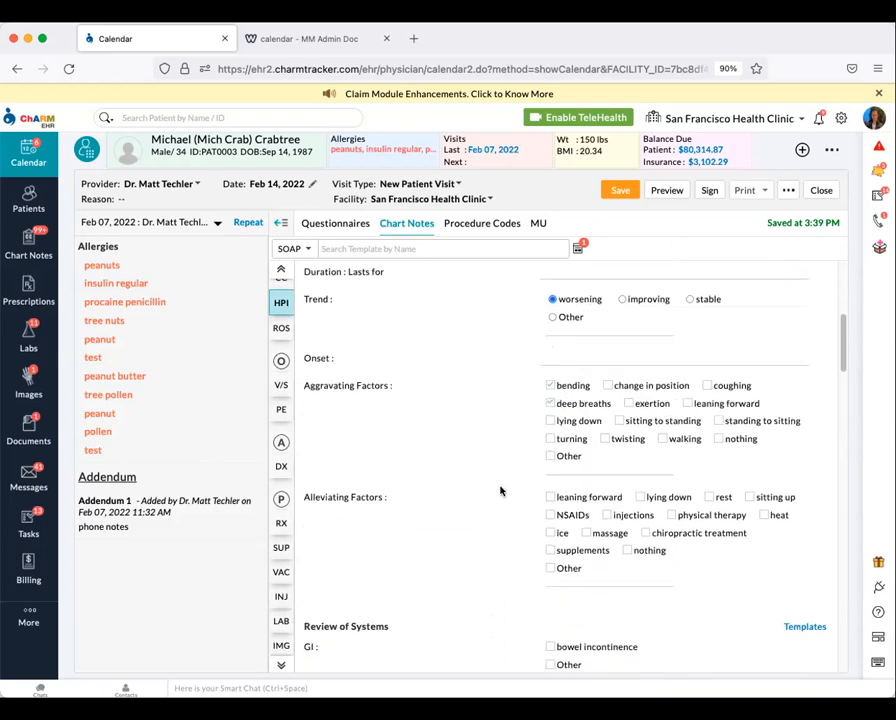
{"action": "left_click", "coordinate": [549, 474]}
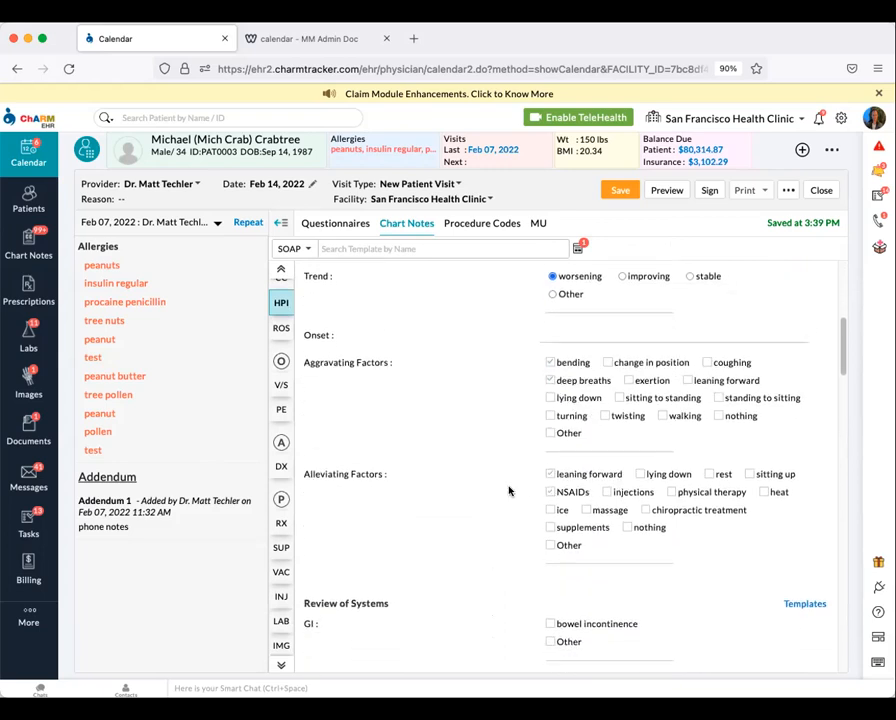
Look over the template's remaining sections, from Review of Systems through the neck, neuro and musculoskeletal Physical Examination.
{"action": "scroll", "coordinate": [508, 495], "scroll_direction": "down", "scroll_amount": 8}
{"action": "scroll", "coordinate": [496, 462], "scroll_direction": "down", "scroll_amount": 10}
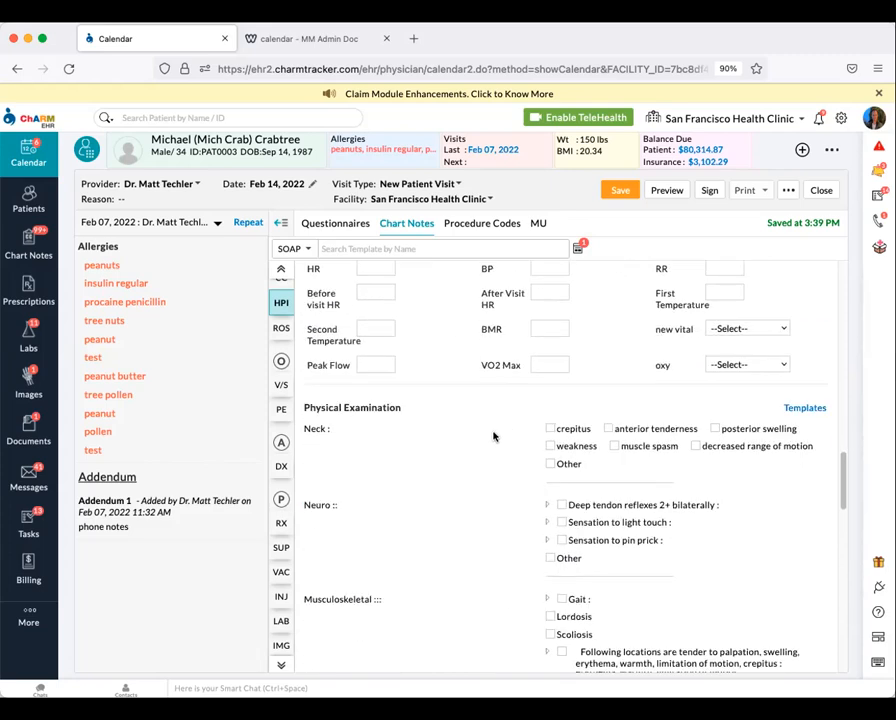
{"action": "scroll", "coordinate": [490, 428], "scroll_direction": "down", "scroll_amount": 1}
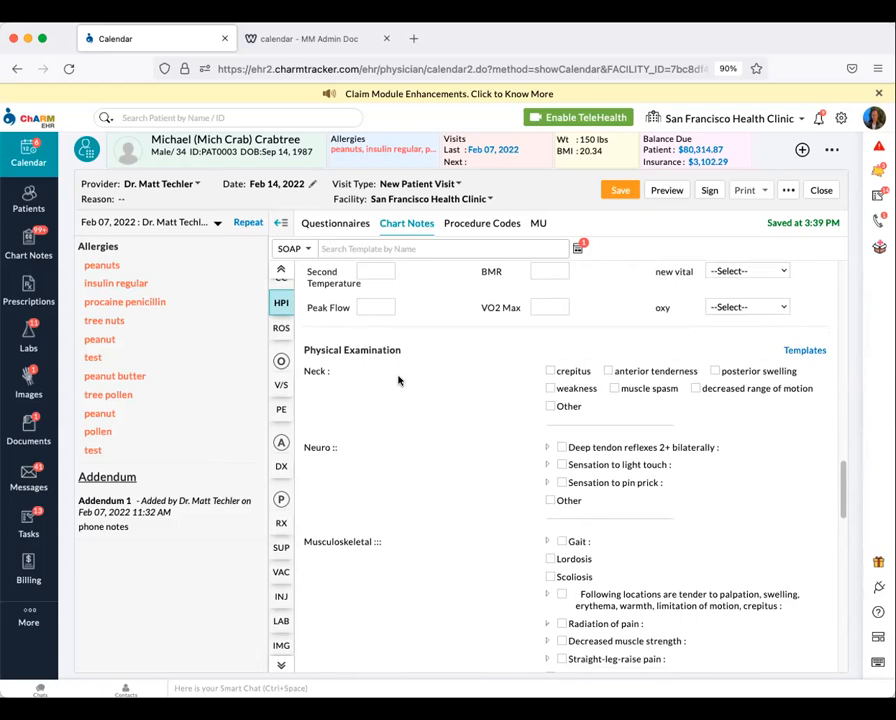
{"action": "mouse_move", "coordinate": [406, 350]}
{"action": "left_mouse_down"}
{"action": "mouse_move", "coordinate": [344, 350]}
{"action": "mouse_move", "coordinate": [401, 352]}
{"action": "left_mouse_up"}
{"action": "scroll", "coordinate": [561, 535], "scroll_direction": "down", "scroll_amount": 1}
{"action": "scroll", "coordinate": [556, 480], "scroll_direction": "down", "scroll_amount": 3}
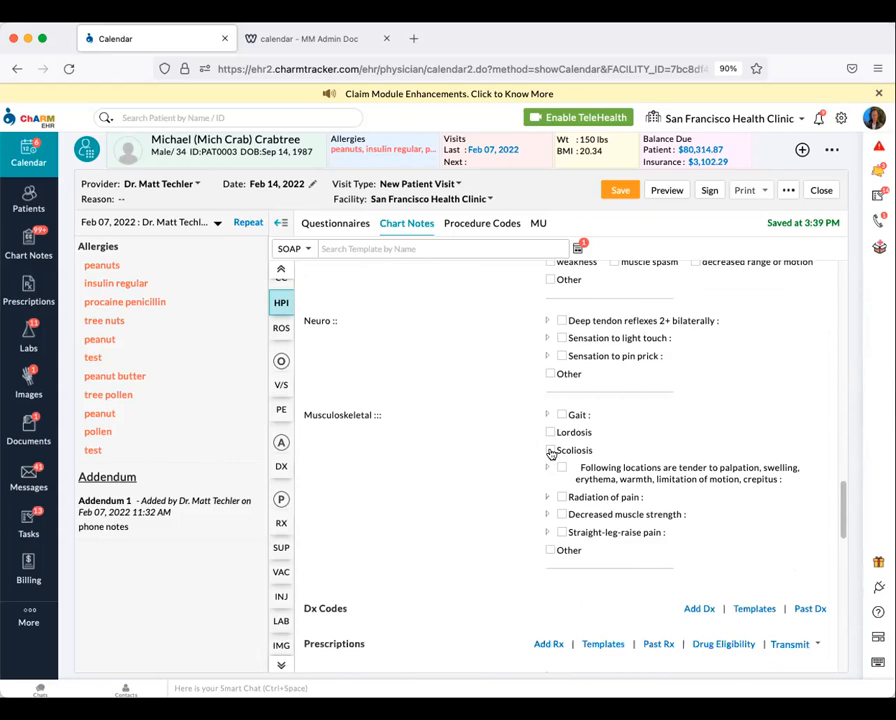
{"action": "scroll", "coordinate": [570, 430], "scroll_direction": "down", "scroll_amount": 4}
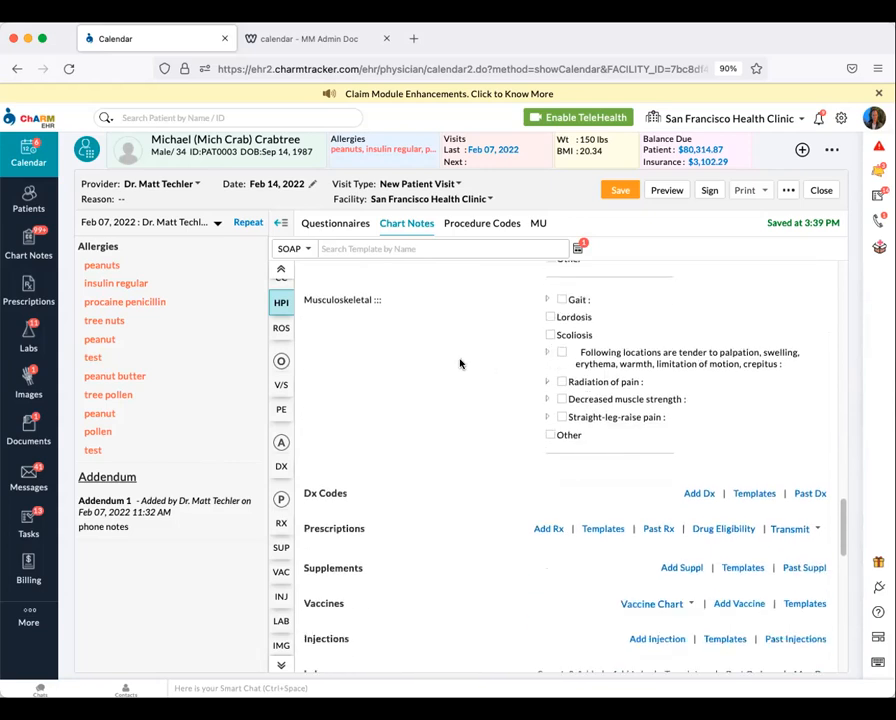
Search diagnoses for "pain" and add Other complications following infusion, transfusion and therapeutic injection, initial encounter (T80.89XA) to the Dx Codes.
{"action": "scroll", "coordinate": [443, 376], "scroll_direction": "down", "scroll_amount": 3}
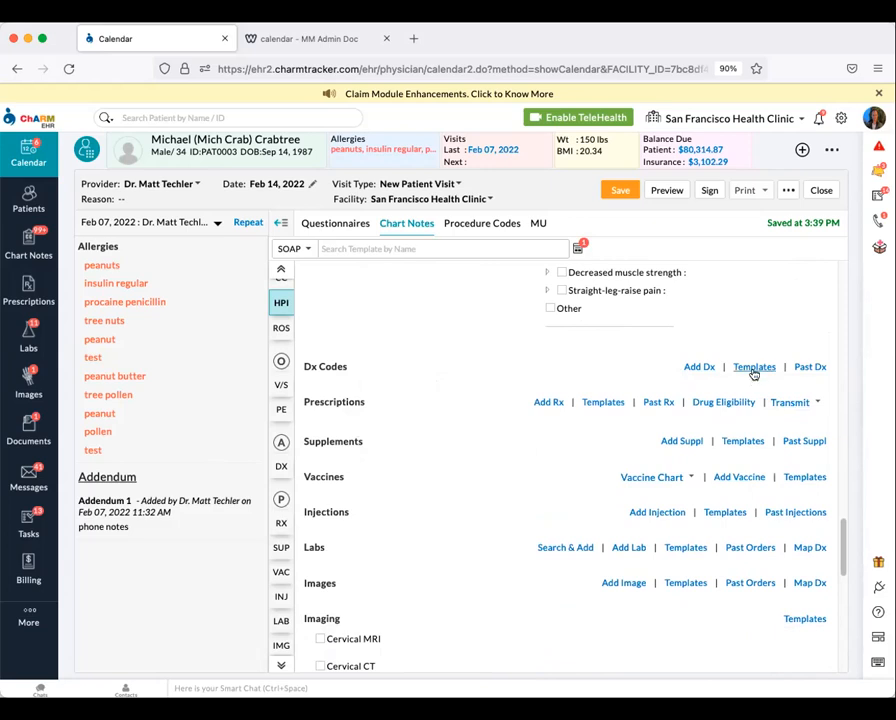
{"action": "left_click", "coordinate": [699, 367]}
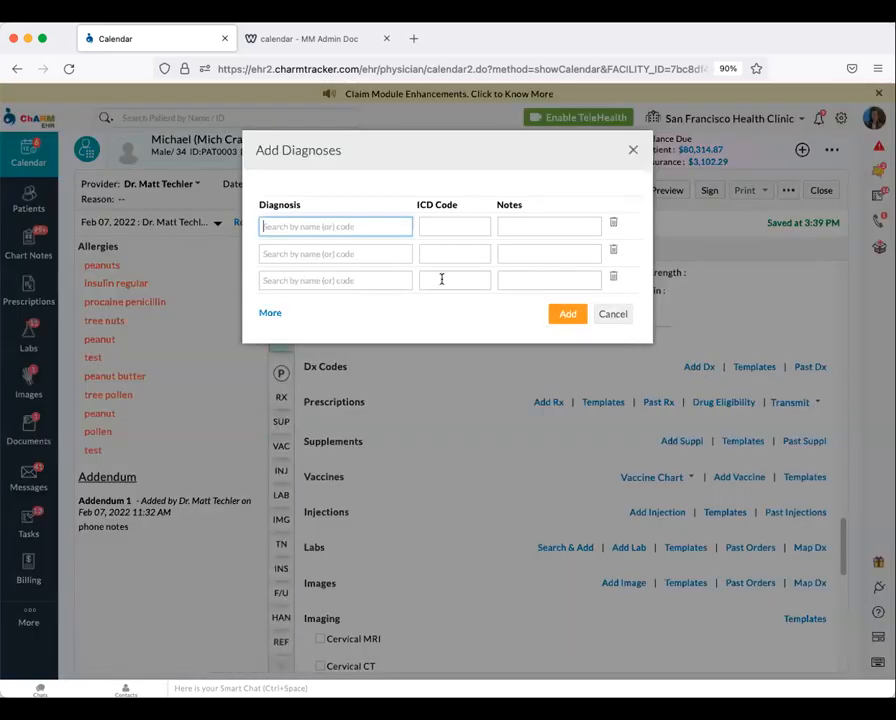
{"action": "type", "text": "pain"}
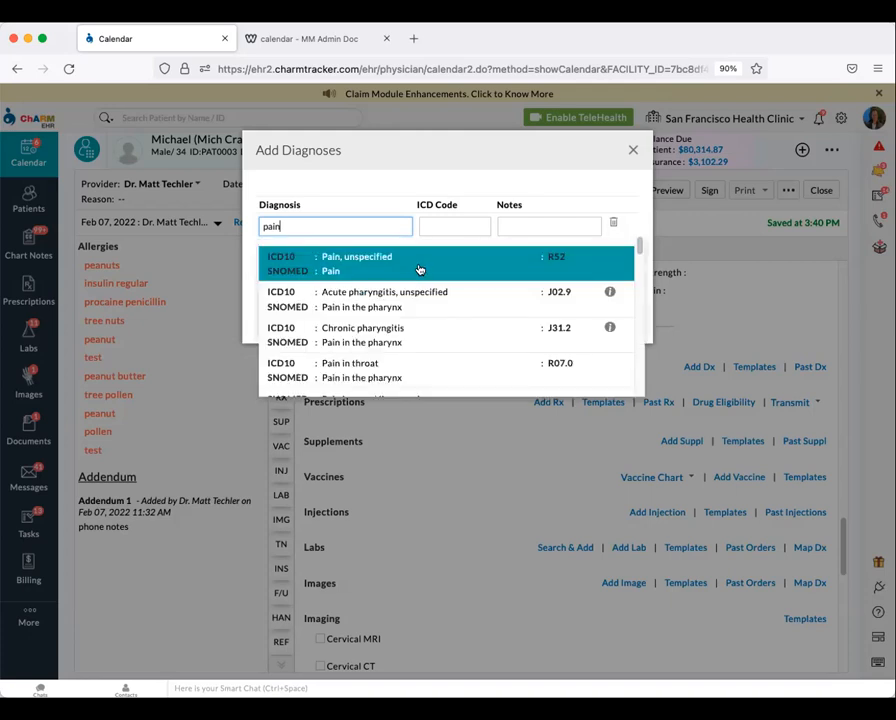
{"action": "scroll", "coordinate": [400, 310], "scroll_direction": "down", "scroll_amount": 3}
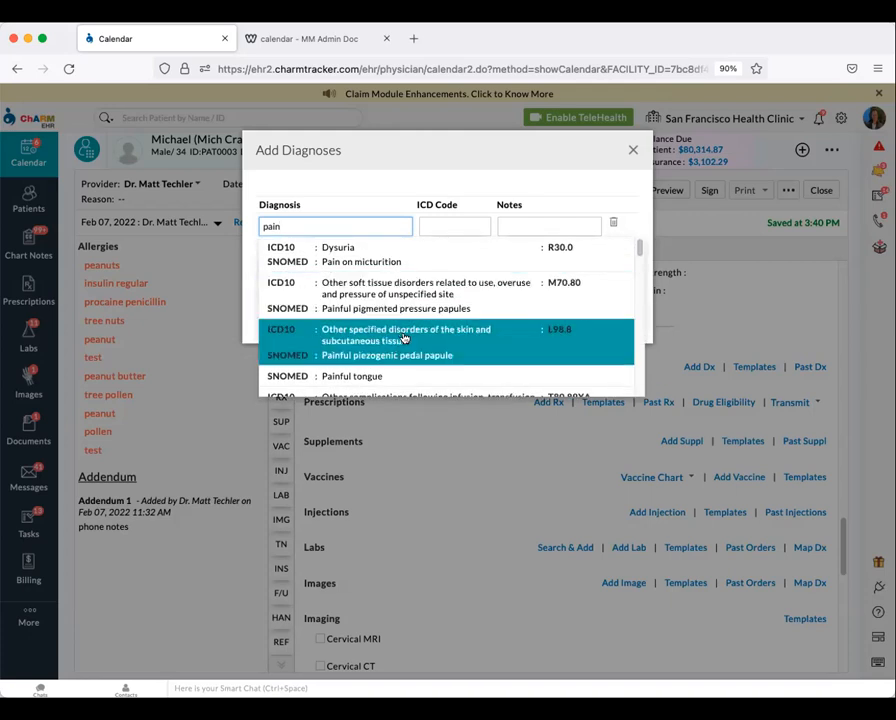
{"action": "scroll", "coordinate": [404, 338], "scroll_direction": "down", "scroll_amount": 1}
{"action": "left_click", "coordinate": [398, 335]}
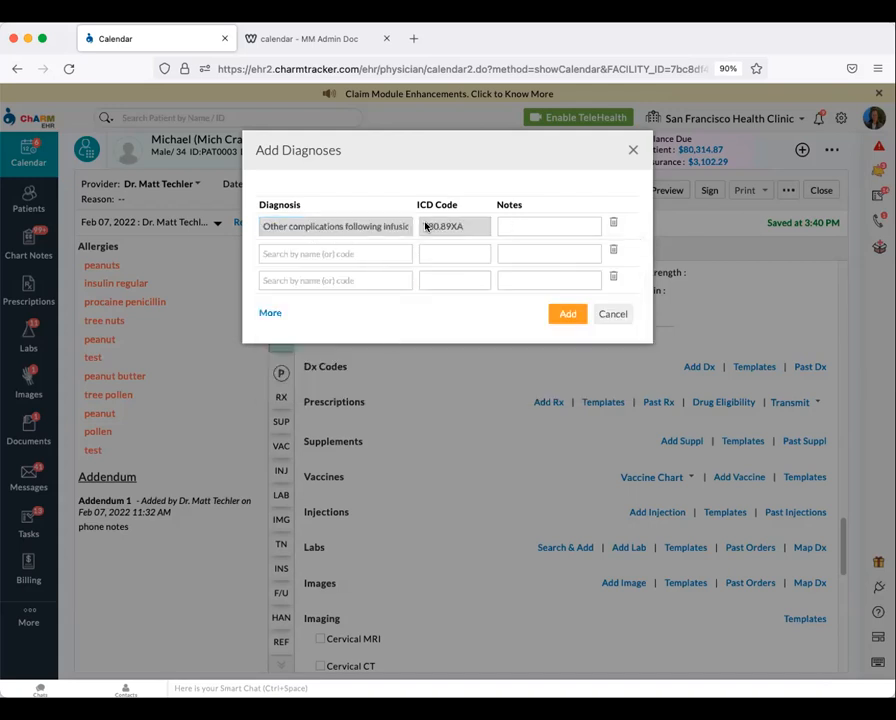
{"action": "left_click", "coordinate": [569, 315]}
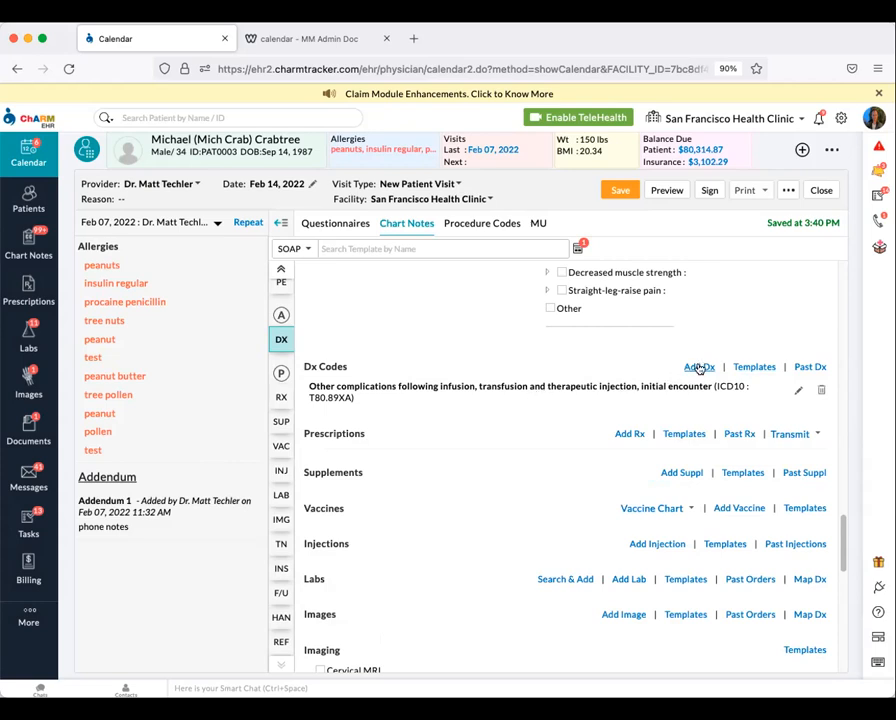
From the personal Diagnosis Code Template, add Alcohol abuse with intoxication, uncomplicated and Postprocedural heart failure following cardiac surgery to the Dx Codes.
{"action": "left_click", "coordinate": [754, 368]}
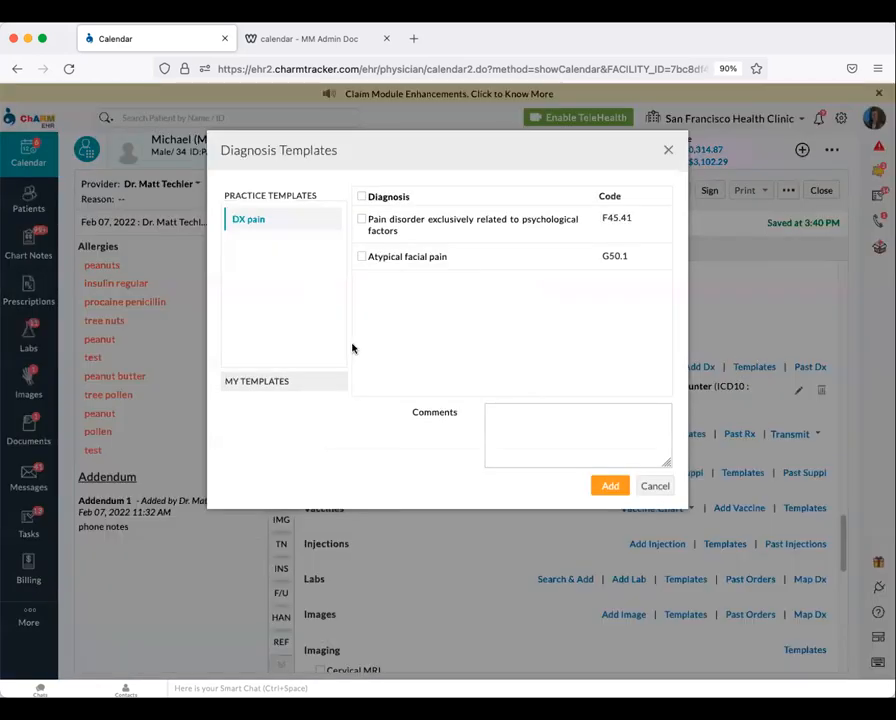
{"action": "left_click", "coordinate": [297, 386]}
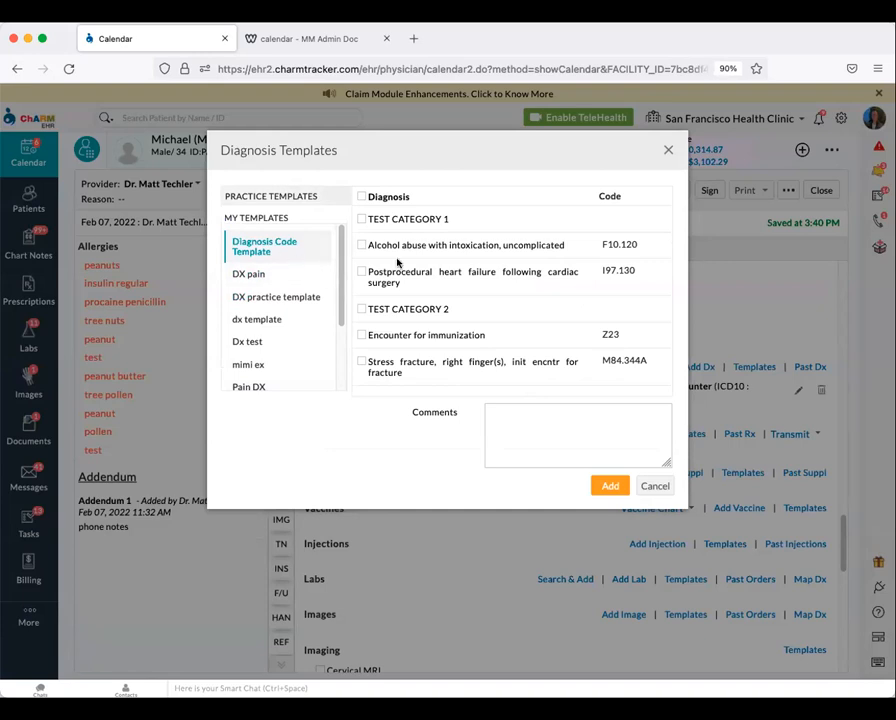
{"action": "left_click", "coordinate": [361, 245]}
{"action": "left_click", "coordinate": [362, 274]}
{"action": "left_click", "coordinate": [610, 487]}
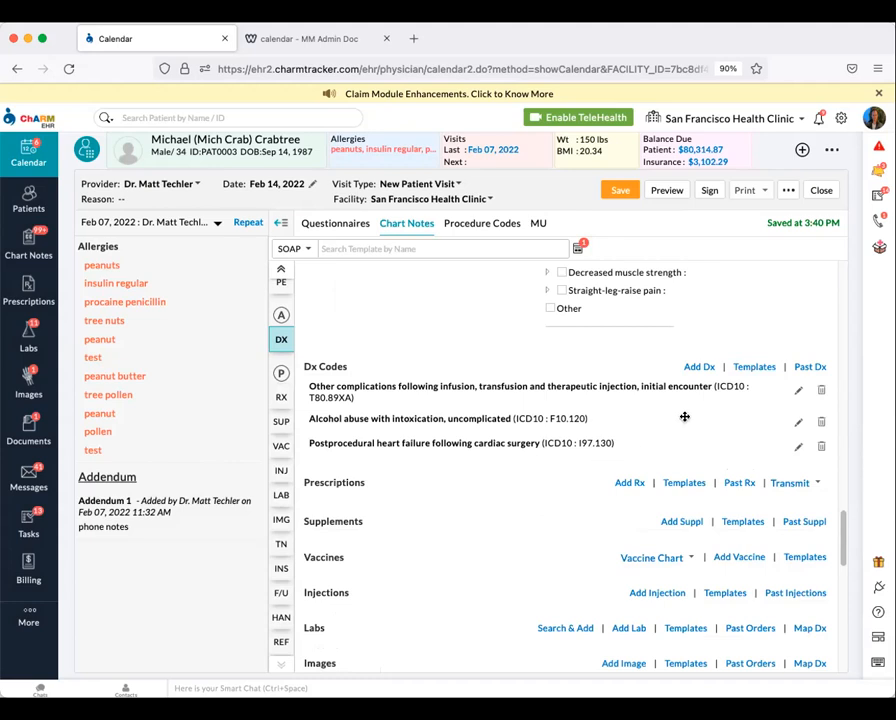
Repeat all past diagnoses from the Feb 02, 2022 visit in the current note's Dx Codes.
{"action": "left_click", "coordinate": [806, 368]}
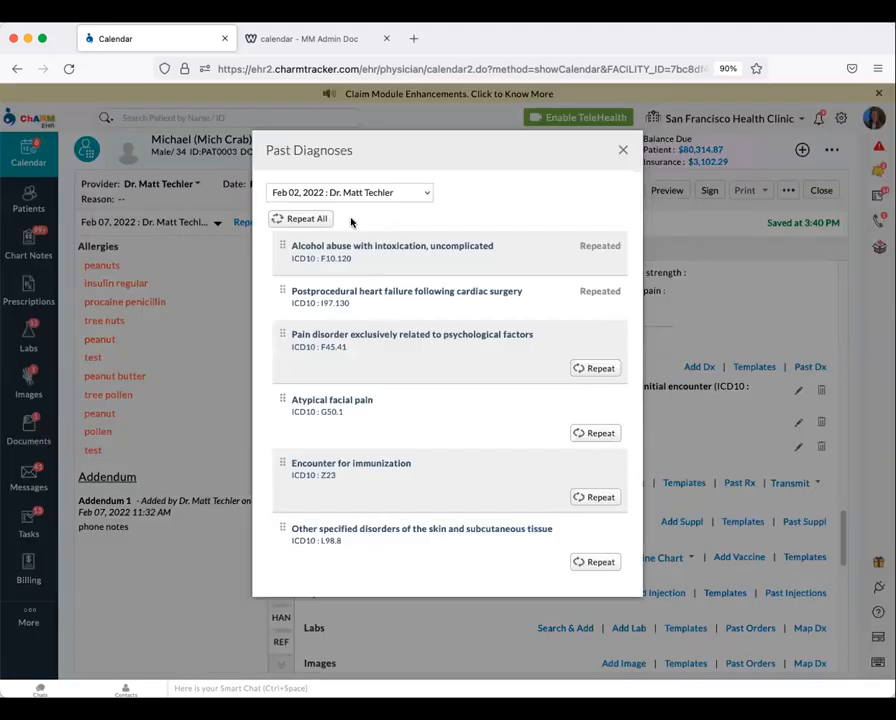
{"action": "left_click", "coordinate": [304, 219]}
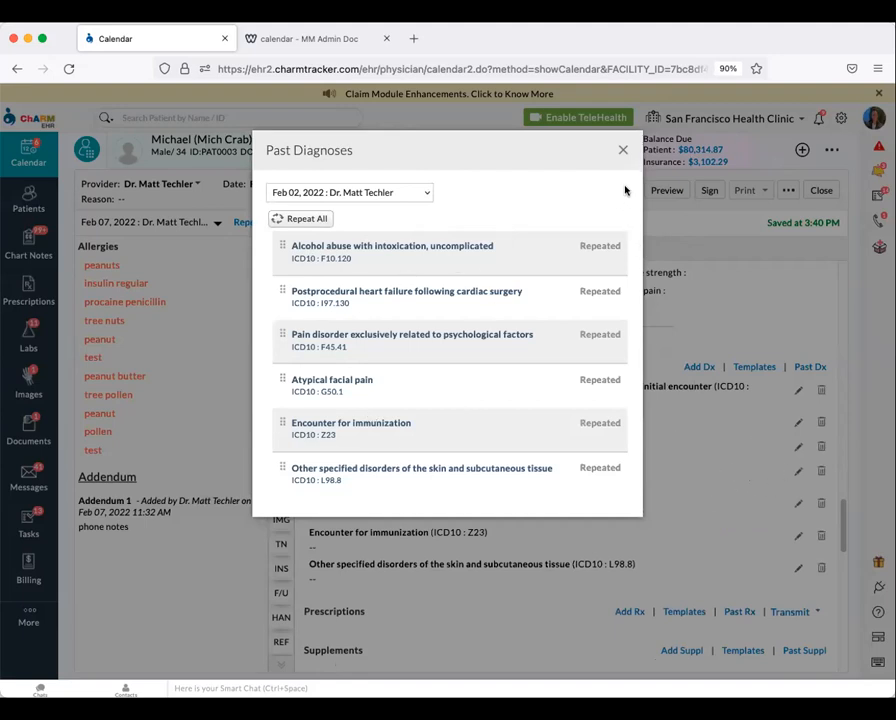
{"action": "left_click", "coordinate": [624, 151]}
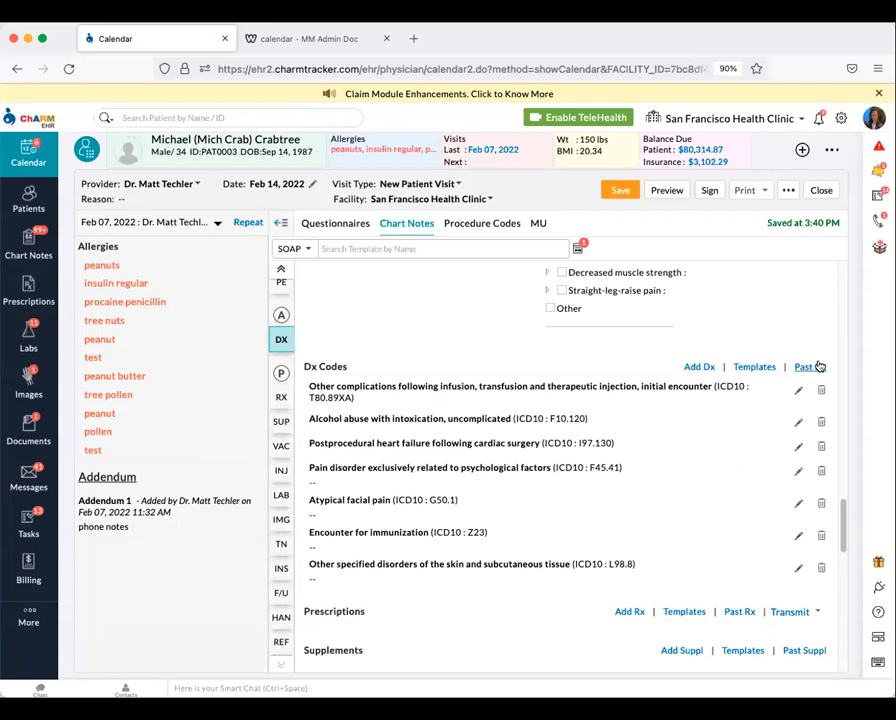
Browse the patient's past encounters, display the Jan 31, 2022 visit beside the chart note, and look over its contents.
{"action": "left_click", "coordinate": [247, 224]}
{"action": "left_click", "coordinate": [162, 222]}
{"action": "key", "text": "Down"}
{"action": "key", "text": "Down"}
{"action": "key", "text": "Down"}
{"action": "key", "text": "Down"}
{"action": "key", "text": "Down"}
{"action": "key", "text": "Down"}
{"action": "key", "text": "Down"}
{"action": "key", "text": "Down"}
{"action": "key", "text": "Down"}
{"action": "key", "text": "Down"}
{"action": "key", "text": "Down"}
{"action": "key", "text": "Down"}
{"action": "key", "text": "Down"}
{"action": "key", "text": "Down"}
{"action": "key", "text": "Down"}
{"action": "key", "text": "Down"}
{"action": "key", "text": "Down"}
{"action": "key", "text": "Down"}
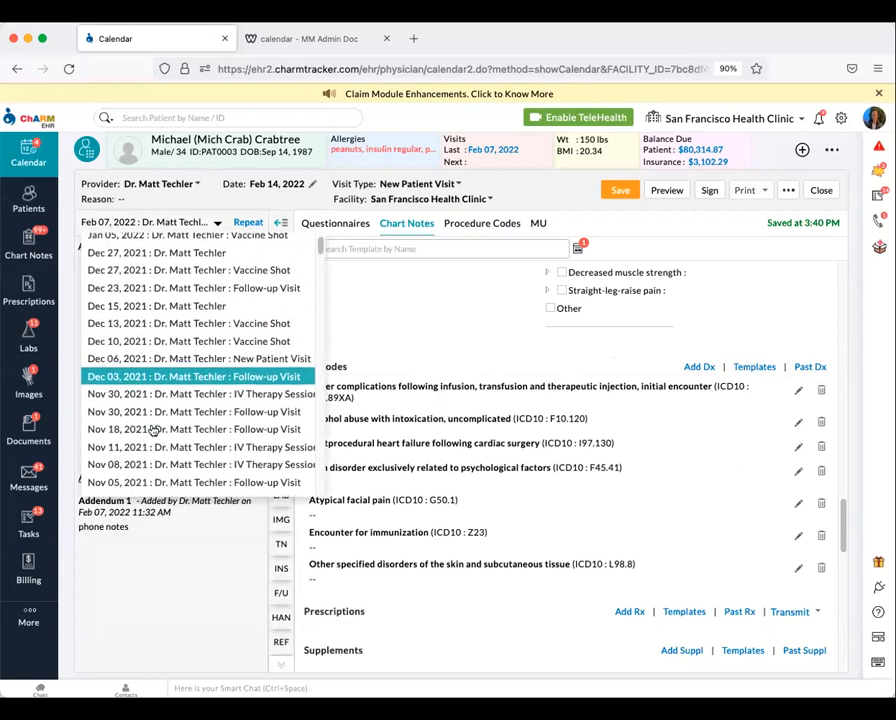
{"action": "scroll", "coordinate": [145, 410], "scroll_direction": "up", "scroll_amount": 5}
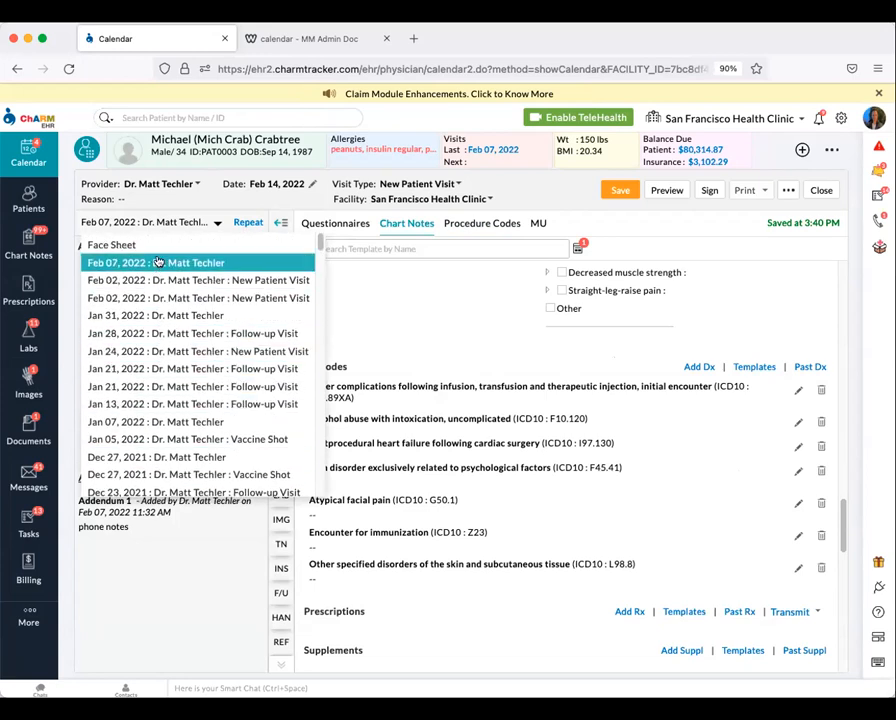
{"action": "left_click", "coordinate": [158, 316]}
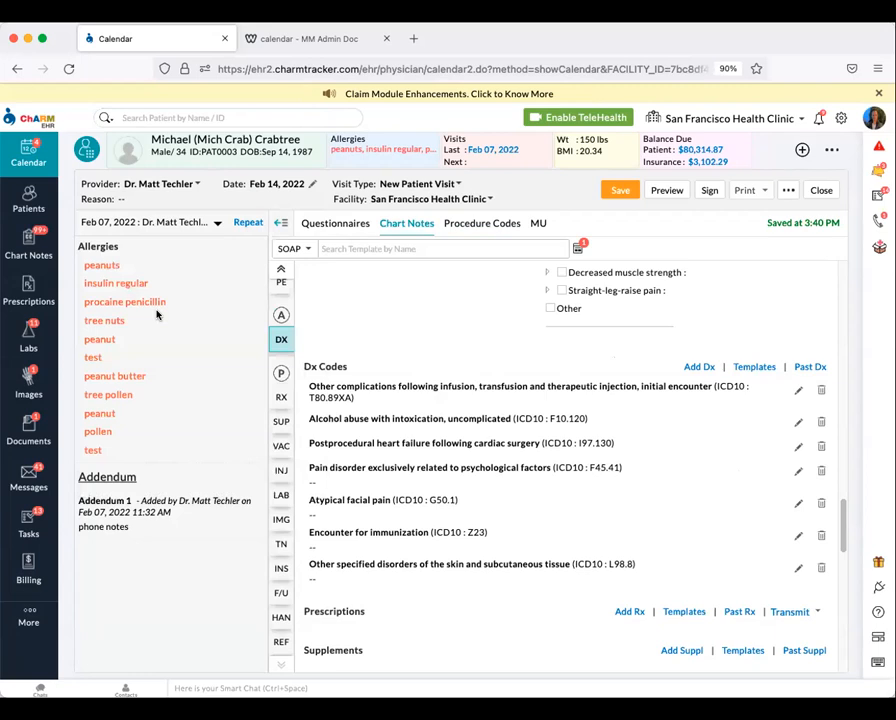
{"action": "scroll", "coordinate": [180, 412], "scroll_direction": "down", "scroll_amount": 2}
{"action": "scroll", "coordinate": [178, 413], "scroll_direction": "down", "scroll_amount": 2}
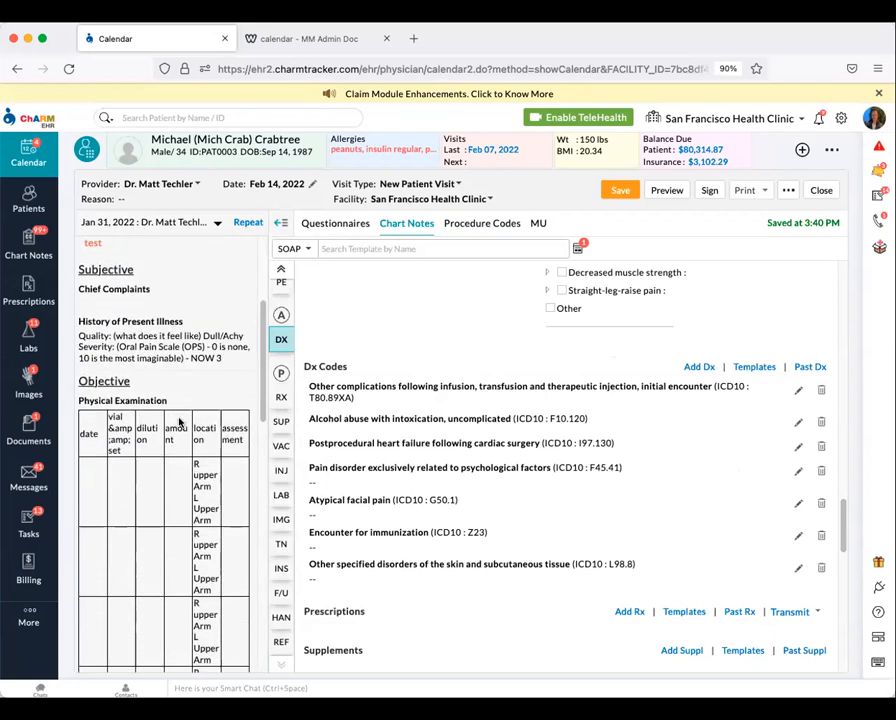
{"action": "scroll", "coordinate": [260, 362], "scroll_direction": "down", "scroll_amount": 1}
{"action": "left_click_drag", "start_coordinate": [260, 357], "coordinate": [258, 238]}
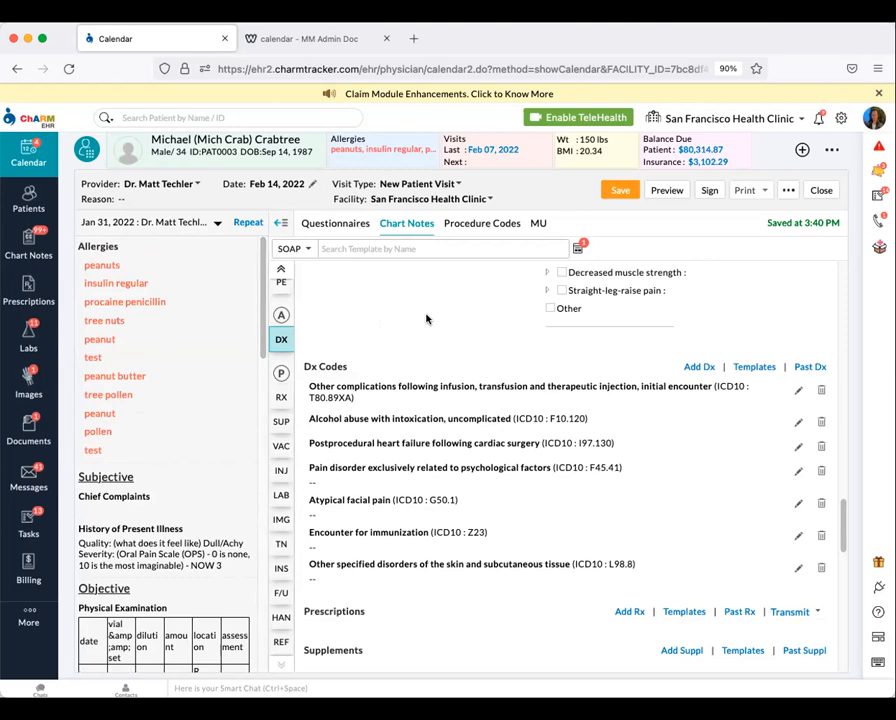
Search the drugs for "amox" in a new prescription, and close the search without prescribing anything.
{"action": "scroll", "coordinate": [450, 430], "scroll_direction": "down", "scroll_amount": 1}
{"action": "scroll", "coordinate": [450, 432], "scroll_direction": "down", "scroll_amount": 3}
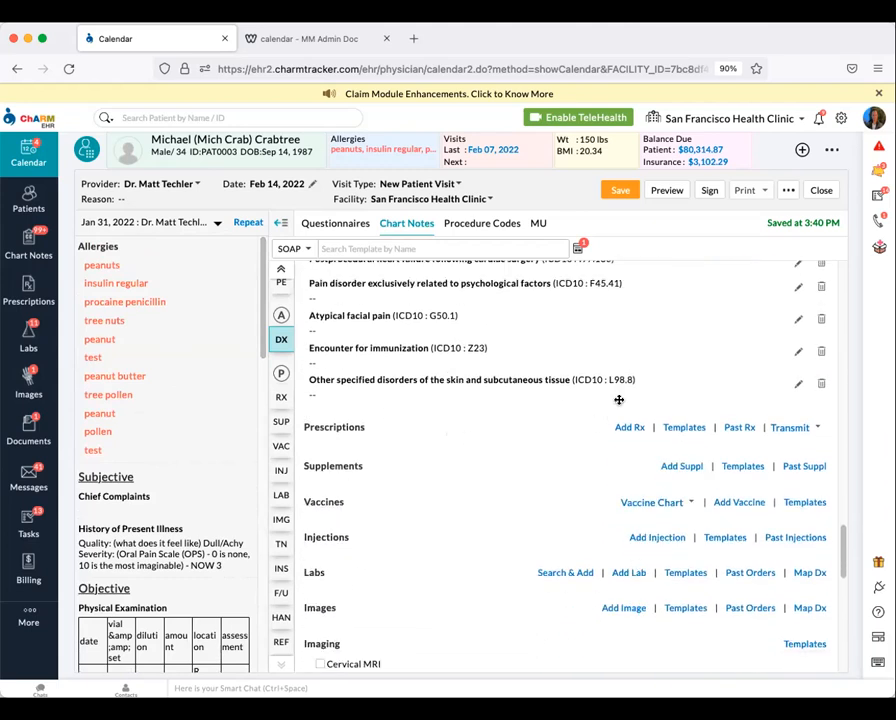
{"action": "left_click_drag", "start_coordinate": [693, 447], "coordinate": [699, 481]}
{"action": "left_click", "coordinate": [561, 458]}
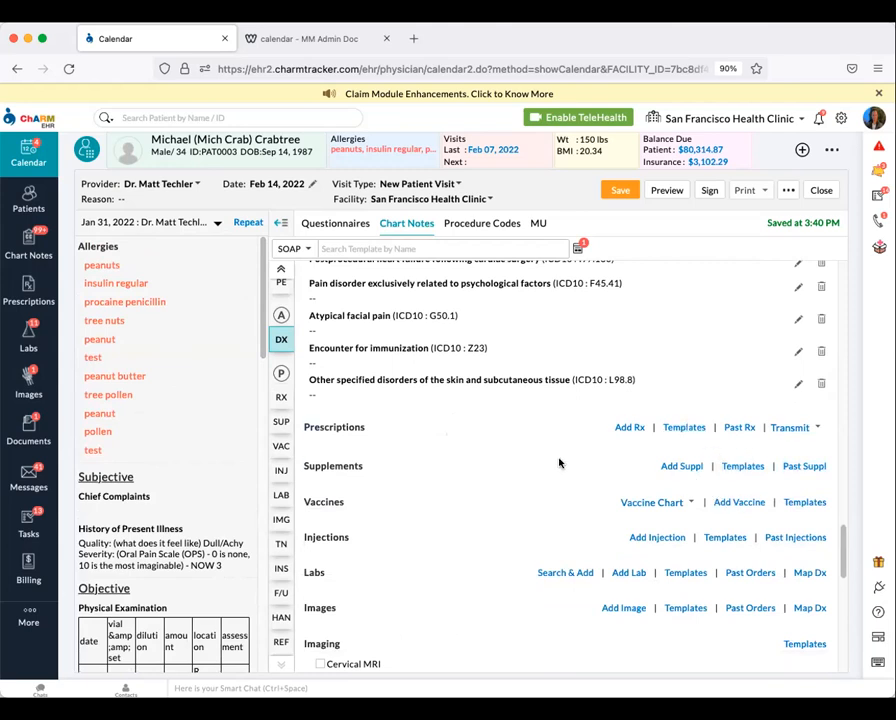
{"action": "left_click", "coordinate": [628, 426]}
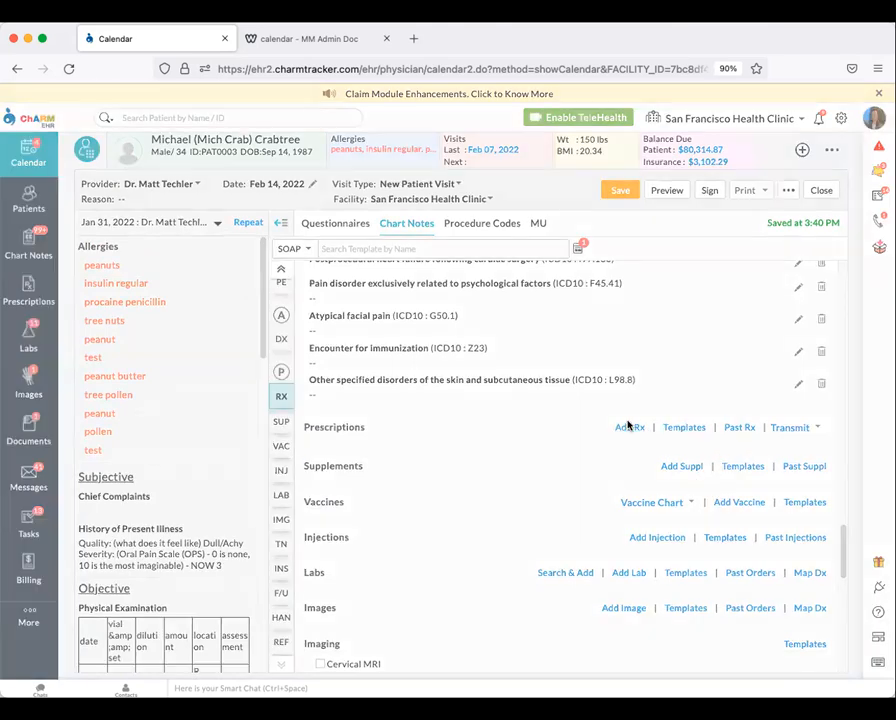
{"action": "type", "text": "amox"}
{"action": "key", "text": "Return"}
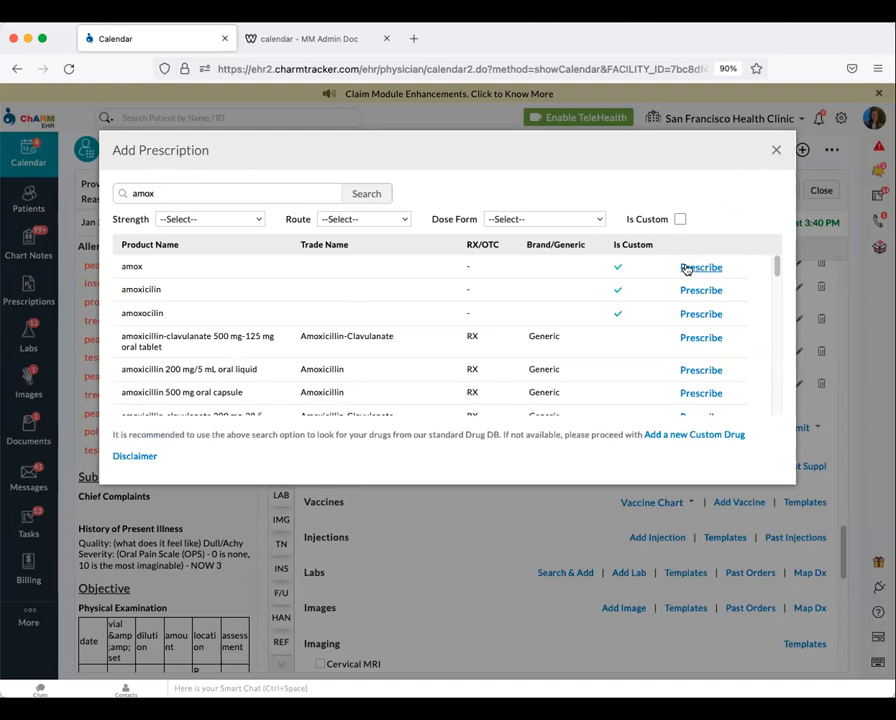
{"action": "left_click", "coordinate": [776, 150]}
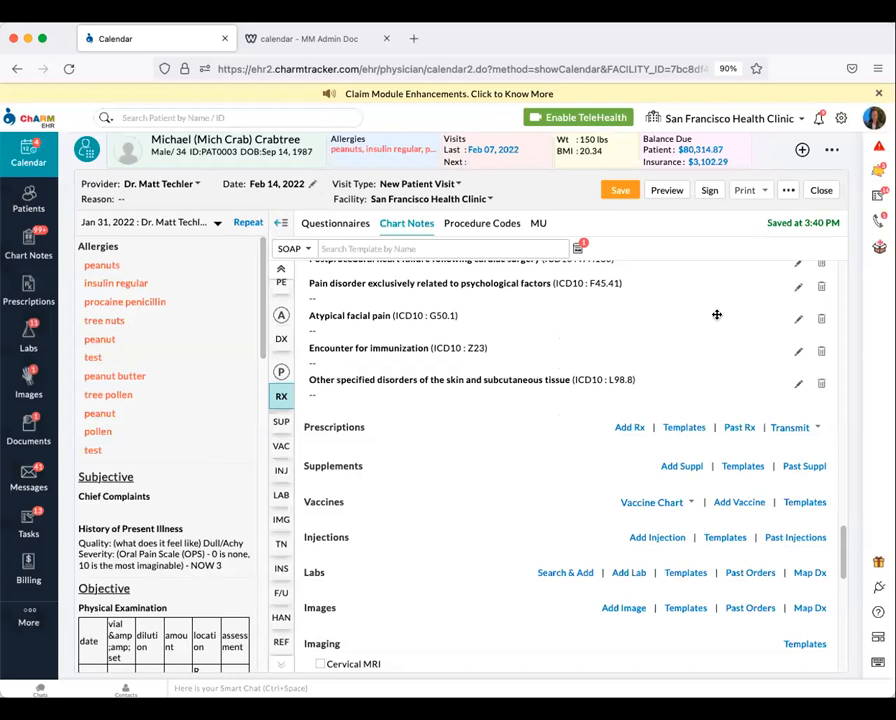
Add amoxicillin 400 mg/5 mL oral liquid to the note's Prescriptions from the personal OTITIS Media prescription template.
{"action": "left_click", "coordinate": [687, 424]}
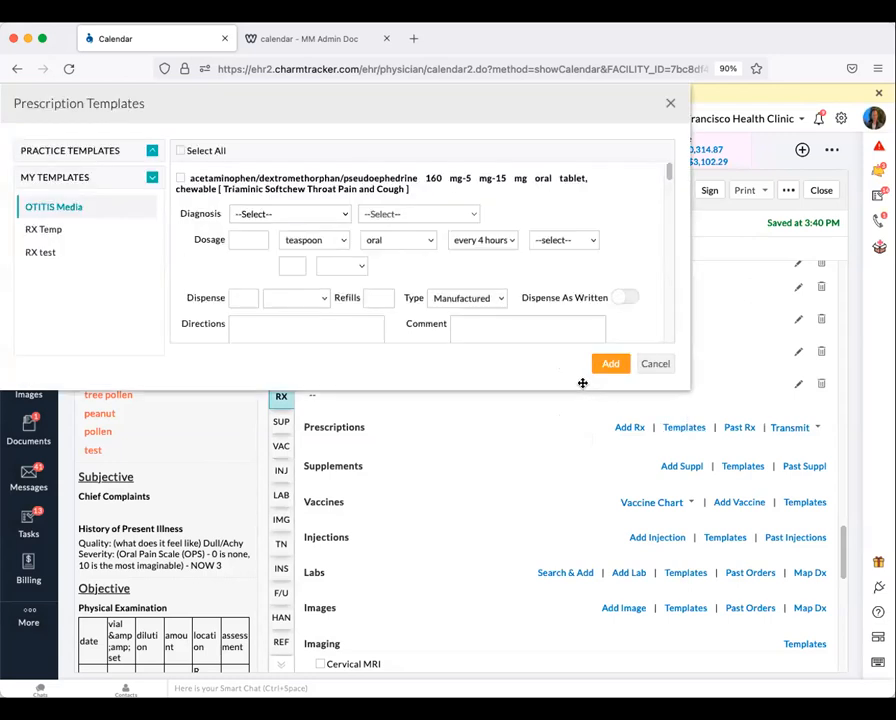
{"action": "scroll", "coordinate": [302, 277], "scroll_direction": "down", "scroll_amount": 4}
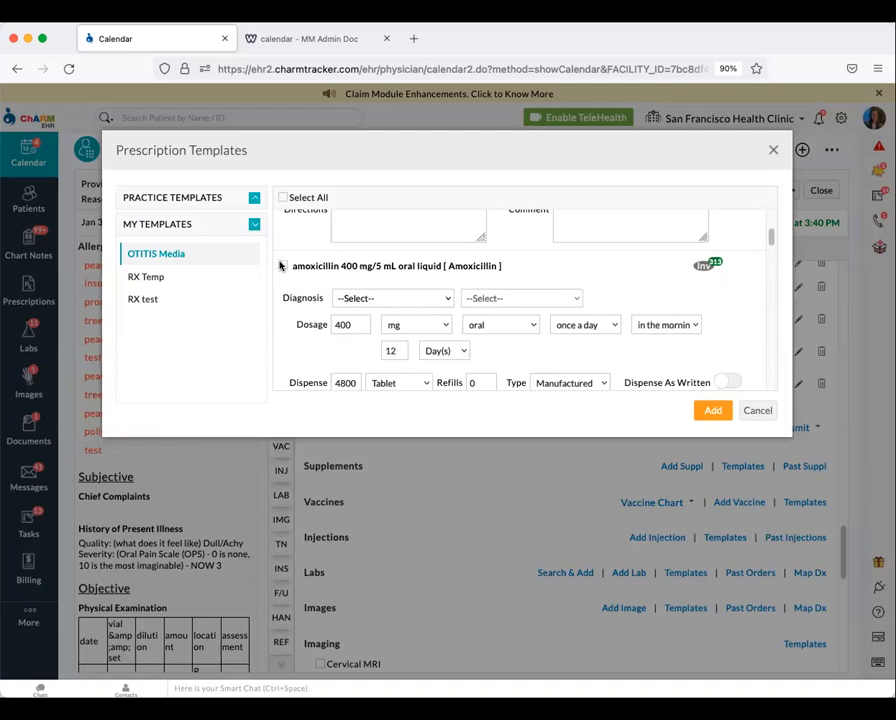
{"action": "scroll", "coordinate": [570, 278], "scroll_direction": "down", "scroll_amount": 1}
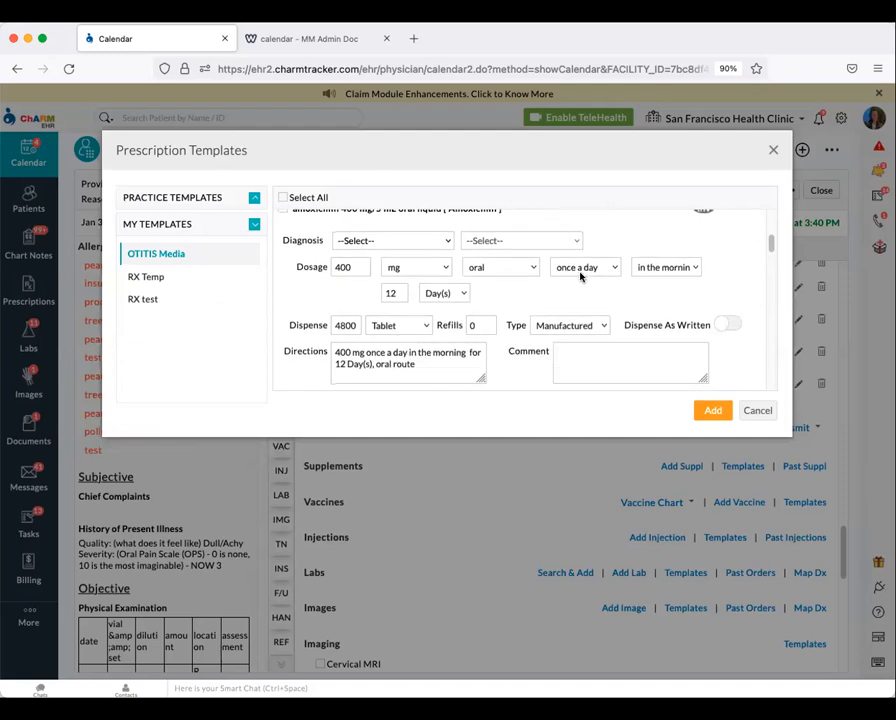
{"action": "scroll", "coordinate": [578, 280], "scroll_direction": "down", "scroll_amount": 1}
{"action": "scroll", "coordinate": [580, 289], "scroll_direction": "up", "scroll_amount": 1}
{"action": "scroll", "coordinate": [416, 286], "scroll_direction": "up", "scroll_amount": 1}
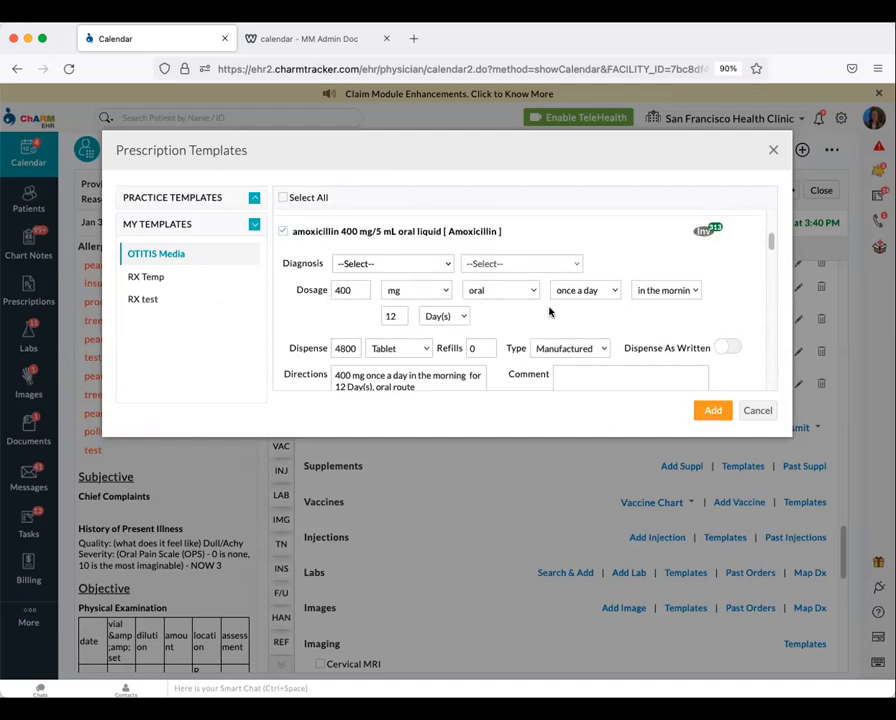
{"action": "scroll", "coordinate": [528, 308], "scroll_direction": "down", "scroll_amount": 1}
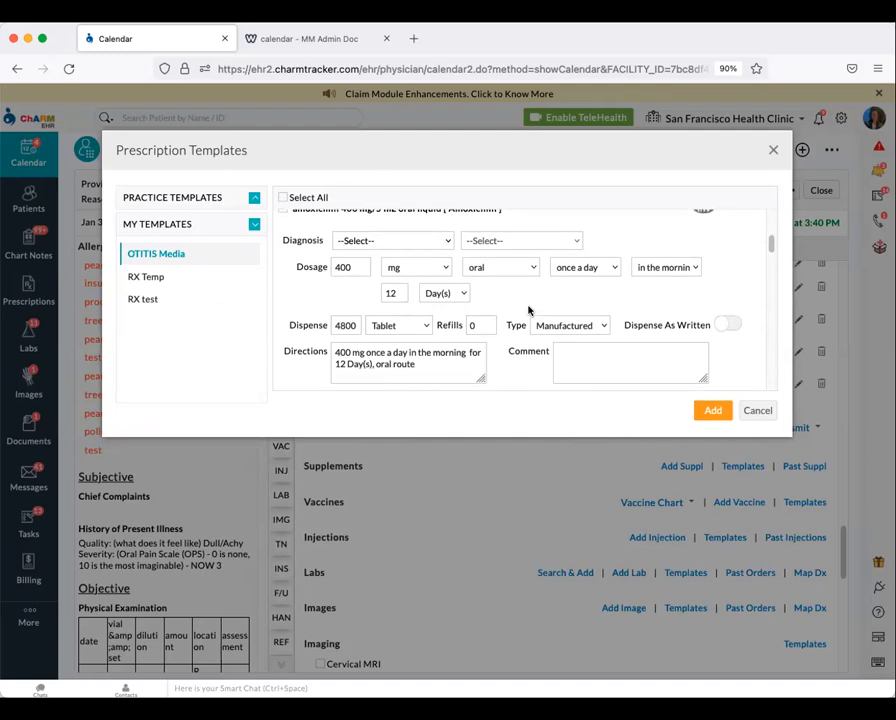
{"action": "left_click", "coordinate": [709, 410]}
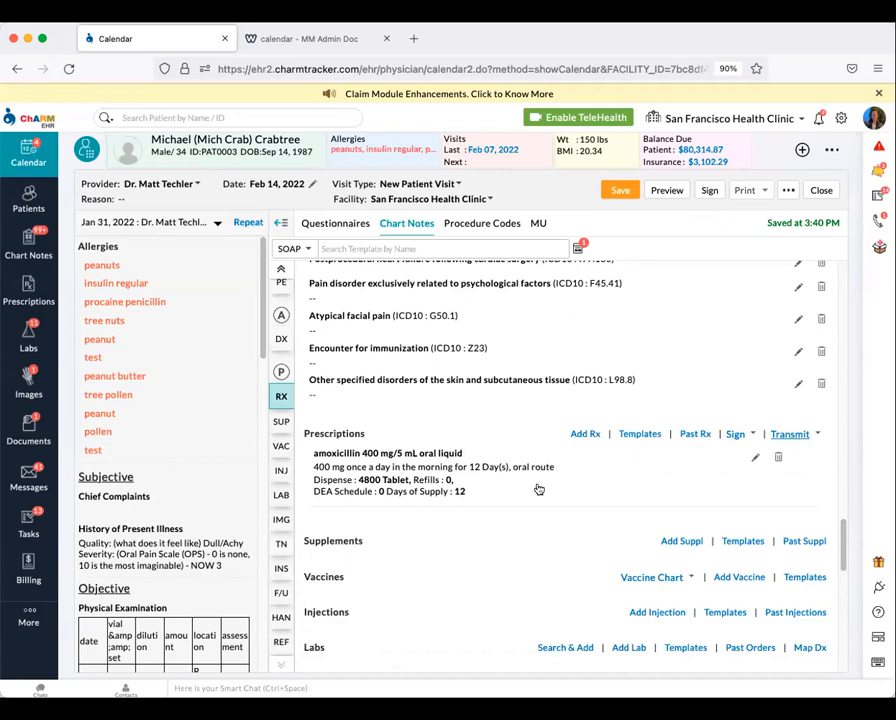
{"action": "left_click", "coordinate": [797, 436]}
Add the Maternal Symmetry supplement, 2 capsules 3 times a day with meals, from the personal Supplements template.
{"action": "scroll", "coordinate": [426, 471], "scroll_direction": "down", "scroll_amount": 2}
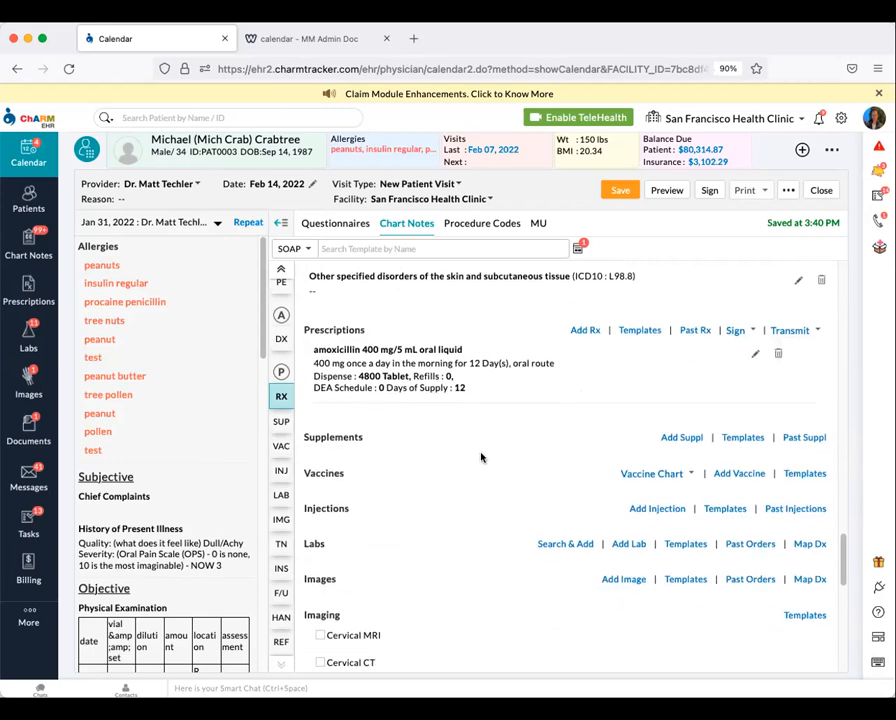
{"action": "left_click", "coordinate": [740, 440]}
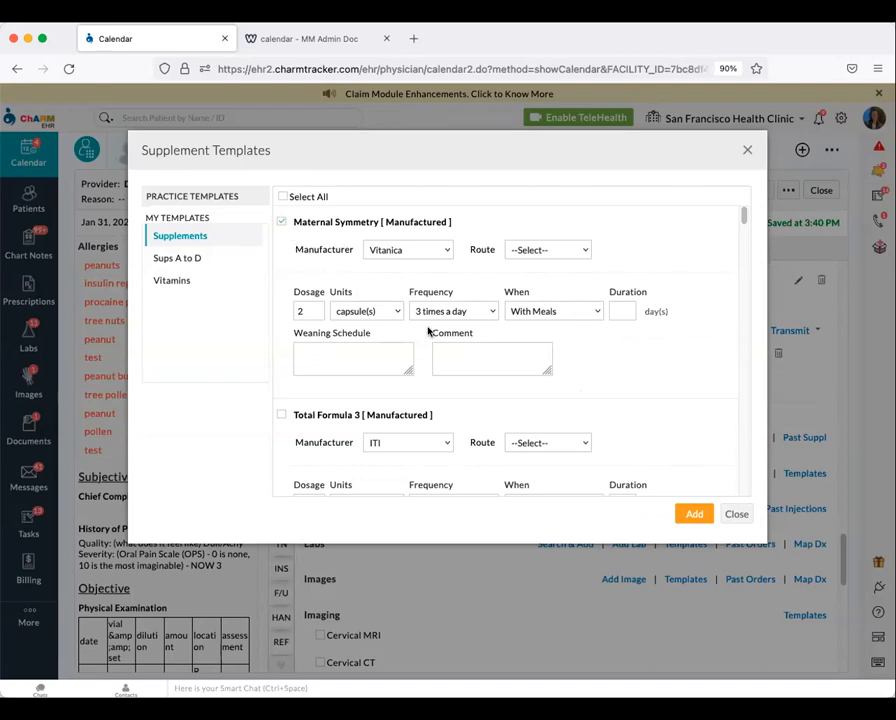
{"action": "left_click", "coordinate": [694, 514]}
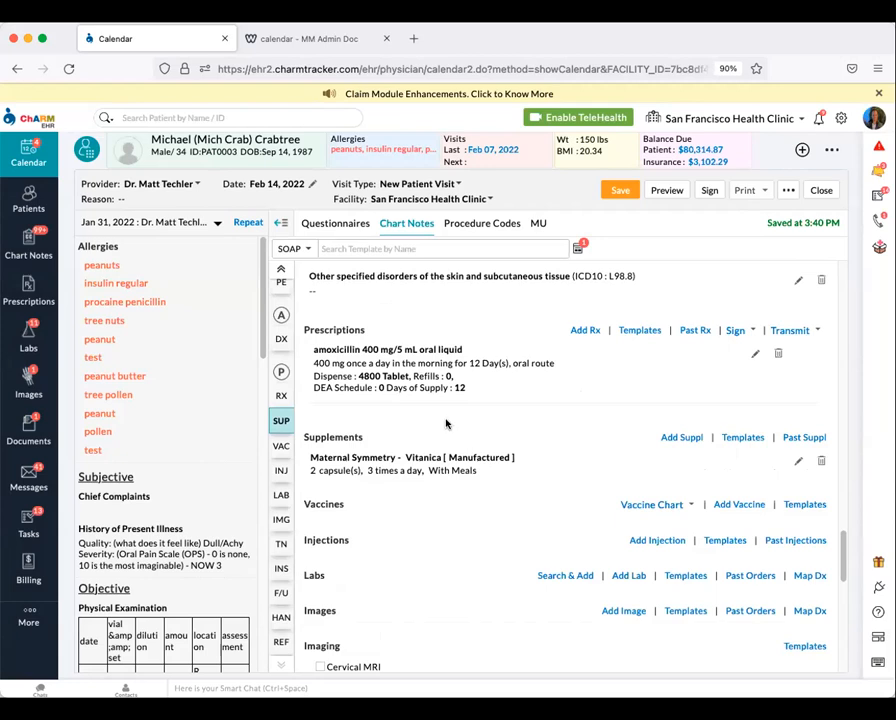
Look over the patient's Vaccine Schedule 0-6 years chart, and close it to return to the chart note.
{"action": "scroll", "coordinate": [400, 444], "scroll_direction": "down", "scroll_amount": 1}
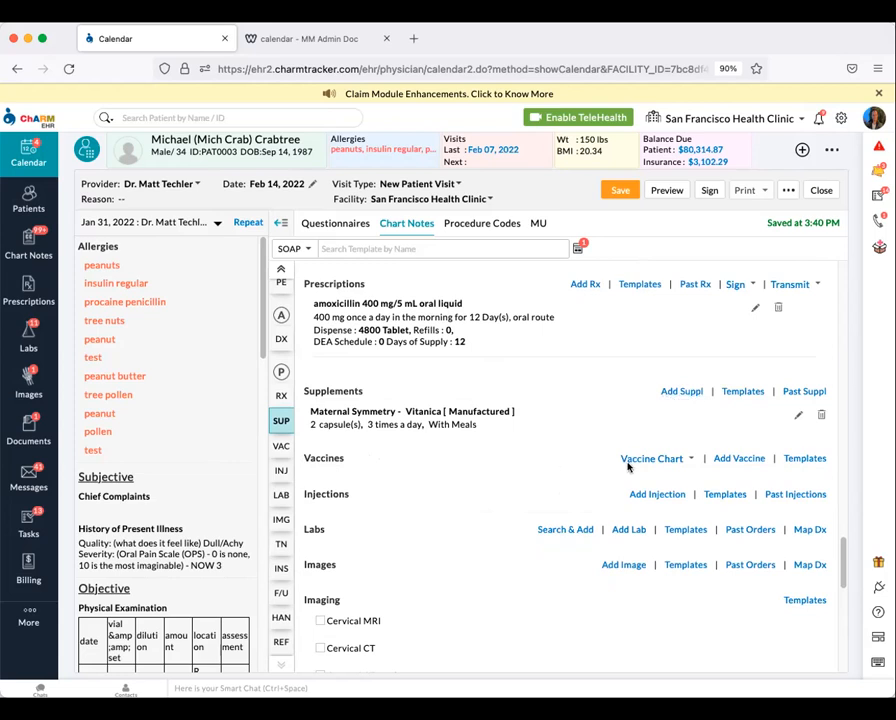
{"action": "left_click", "coordinate": [669, 460]}
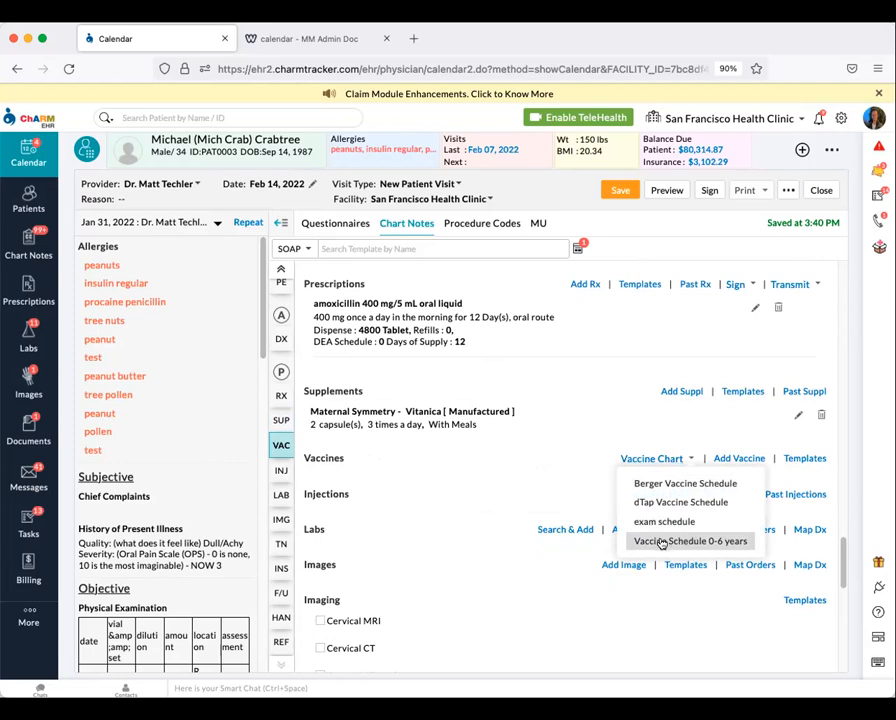
{"action": "left_click", "coordinate": [692, 541]}
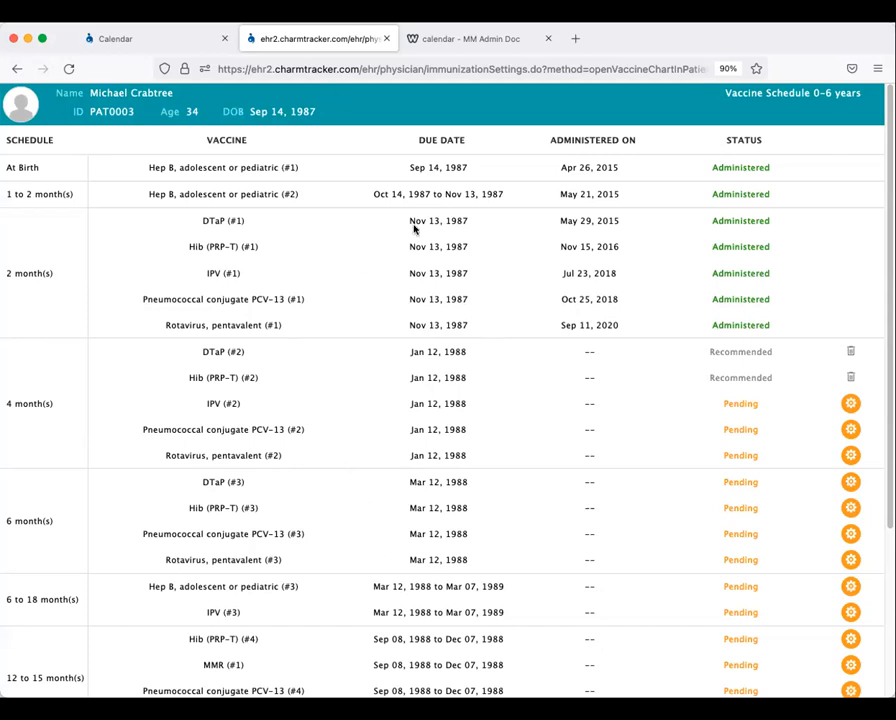
{"action": "left_click", "coordinate": [386, 40]}
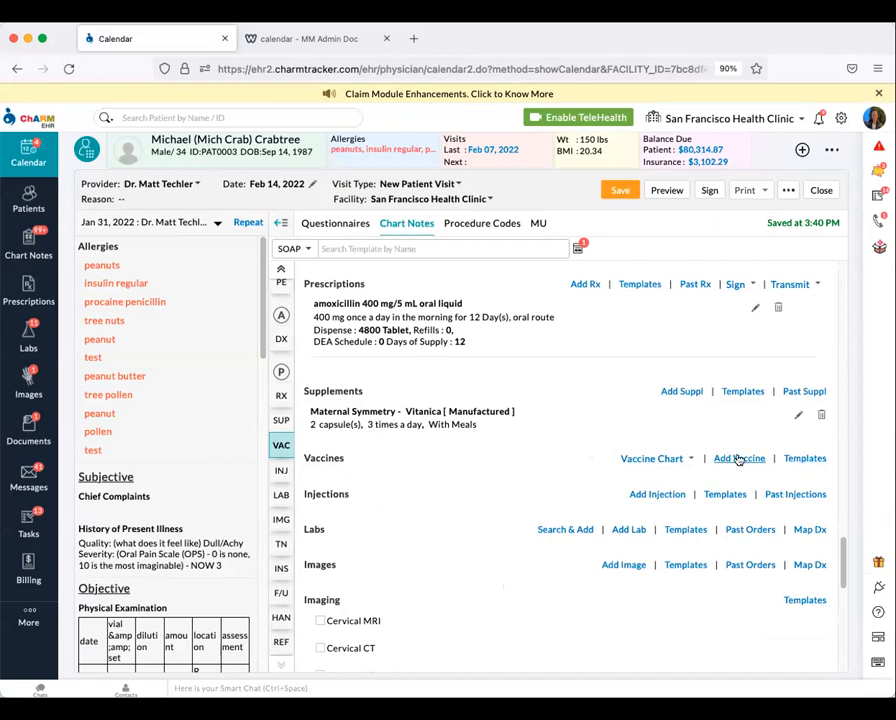
Start a new vaccine entry in the chart note, searching "hep" and choosing DTaP-Hep B-IPV as the vaccine.
{"action": "left_click", "coordinate": [739, 459]}
{"action": "type", "text": "hep"}
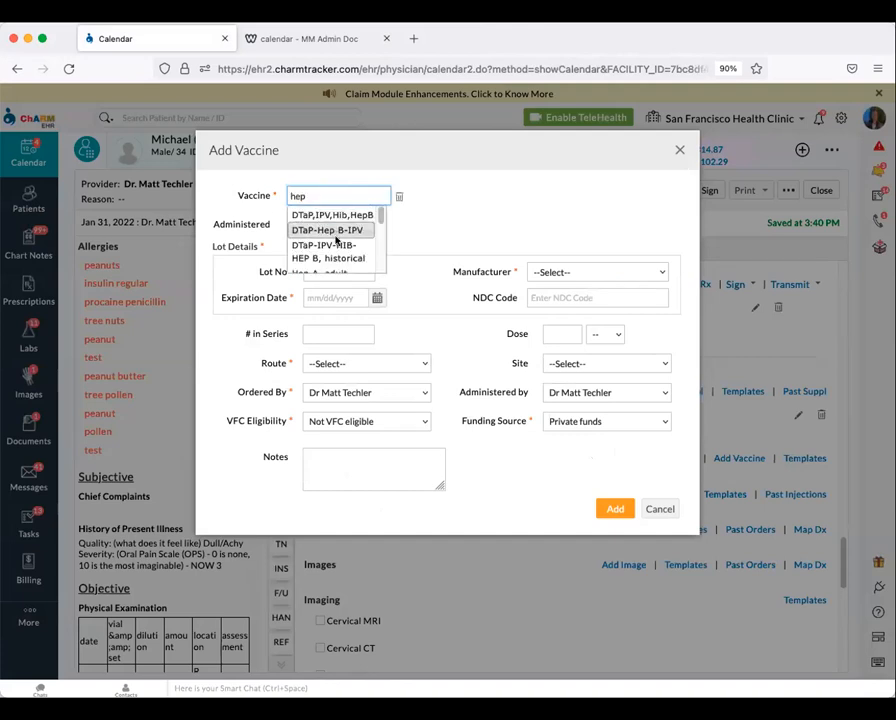
{"action": "left_click", "coordinate": [344, 252]}
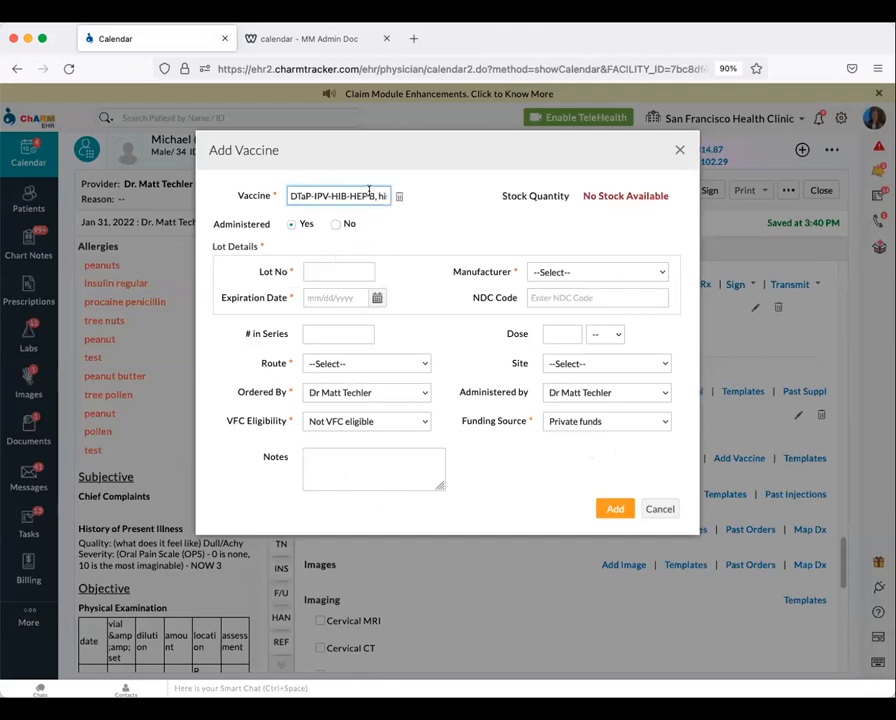
{"action": "left_click", "coordinate": [398, 196]}
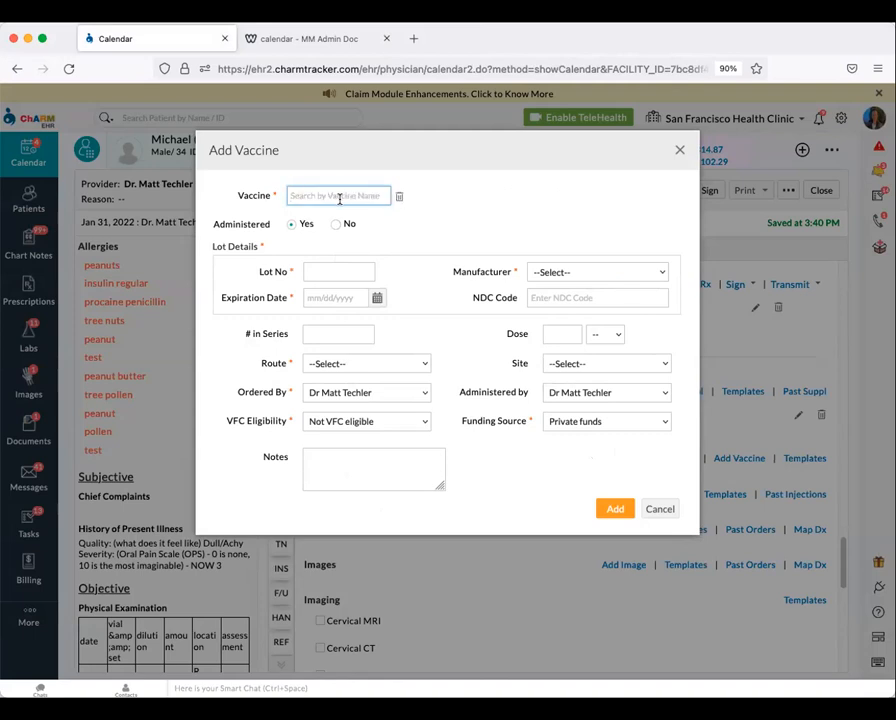
{"action": "type", "text": "hep"}
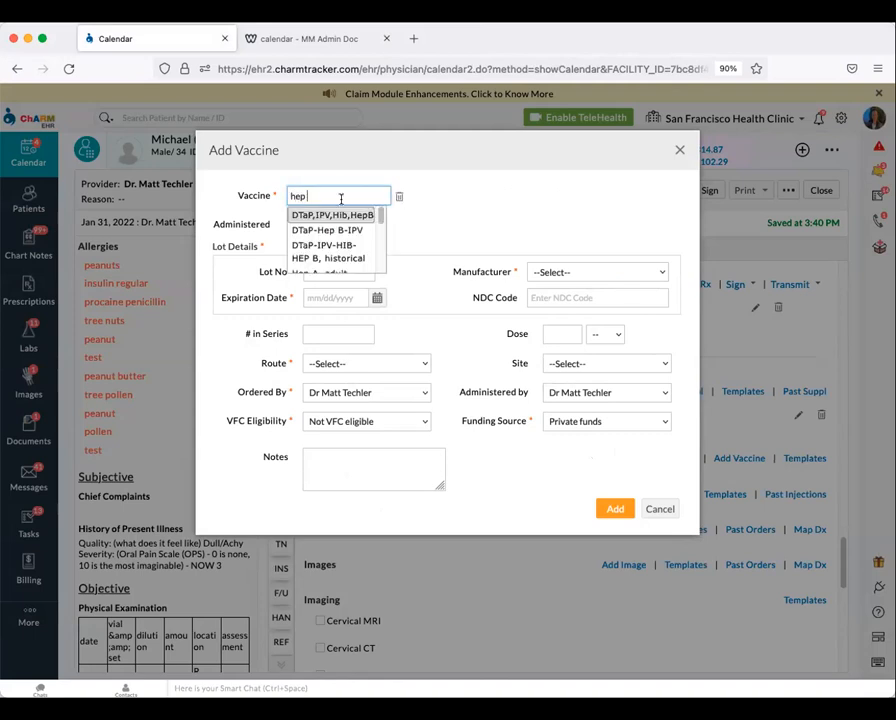
{"action": "scroll", "coordinate": [344, 230], "scroll_direction": "down", "scroll_amount": 1}
{"action": "left_click", "coordinate": [336, 214]}
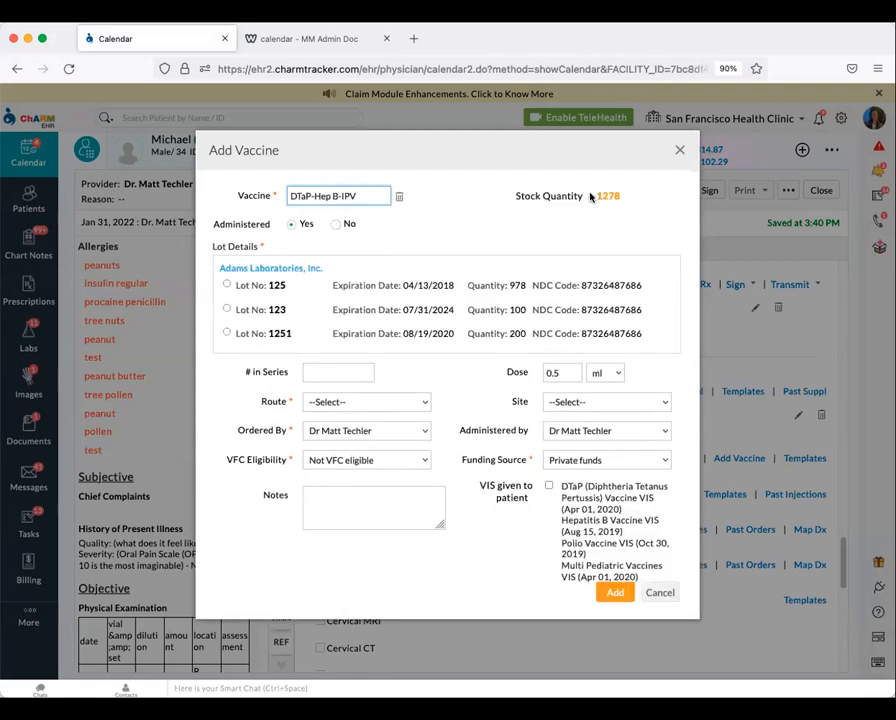
{"action": "left_click_drag", "start_coordinate": [514, 196], "coordinate": [592, 198]}
{"action": "left_click", "coordinate": [614, 203]}
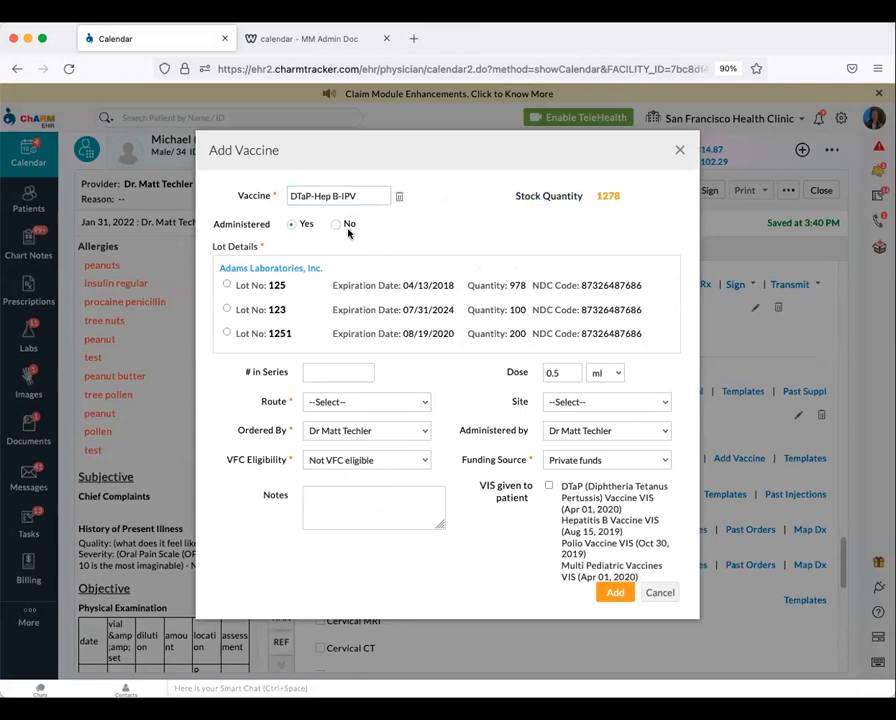
Add the vaccine with Lot No 125, number 2 in series, Intramuscular route and the VIS marked as given to the patient.
{"action": "left_click", "coordinate": [226, 285]}
{"action": "left_click", "coordinate": [320, 371]}
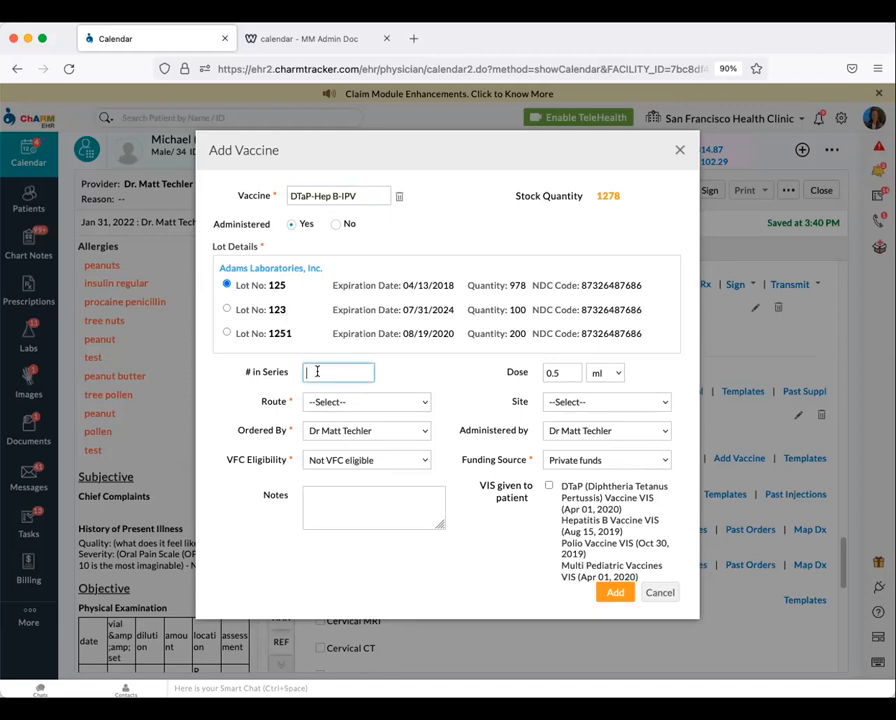
{"action": "left_click", "coordinate": [388, 402]}
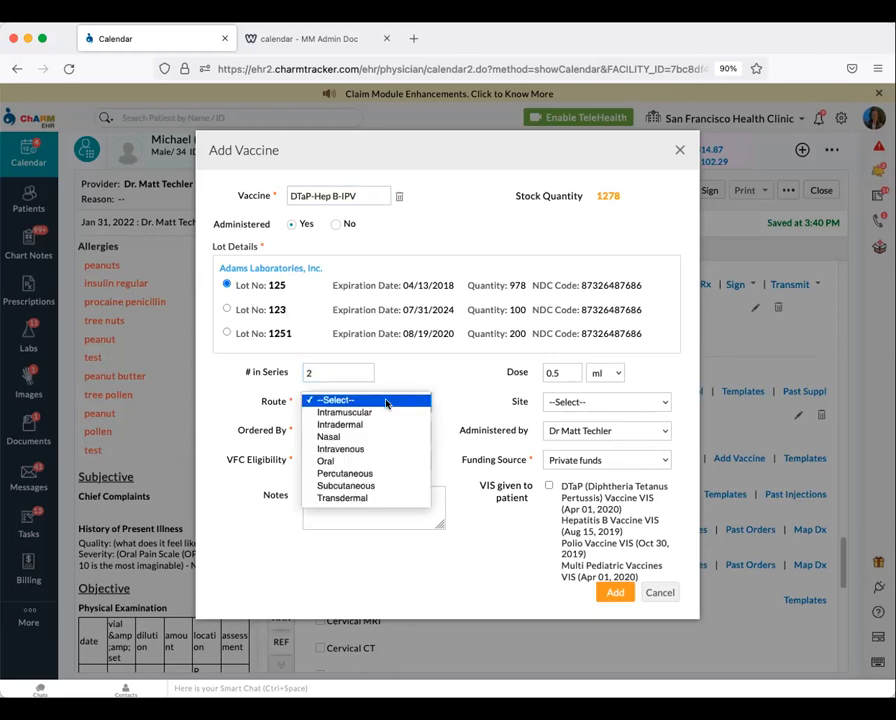
{"action": "left_click", "coordinate": [394, 413]}
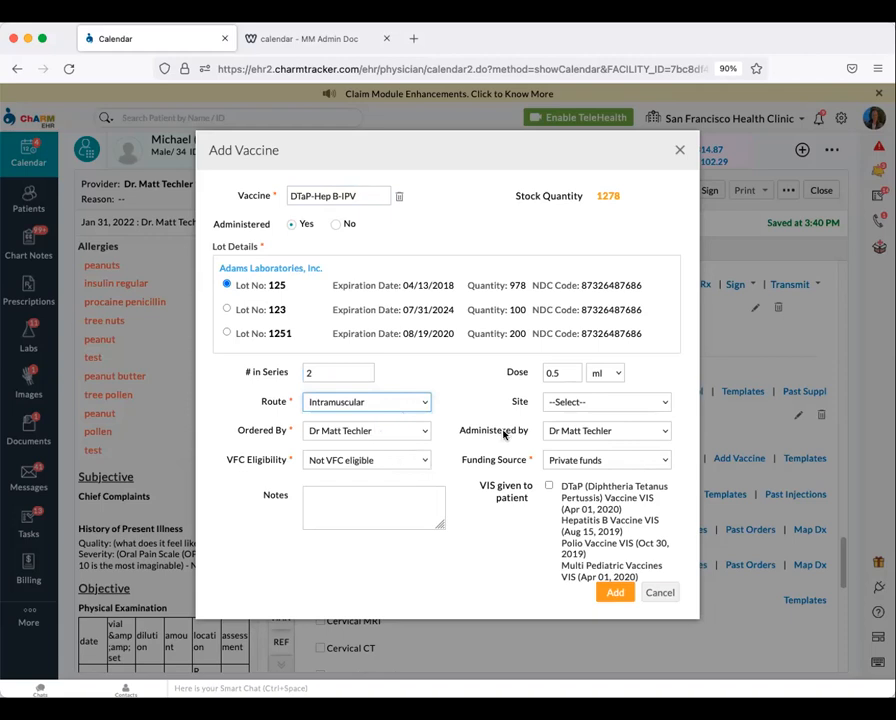
{"action": "left_click", "coordinate": [548, 486]}
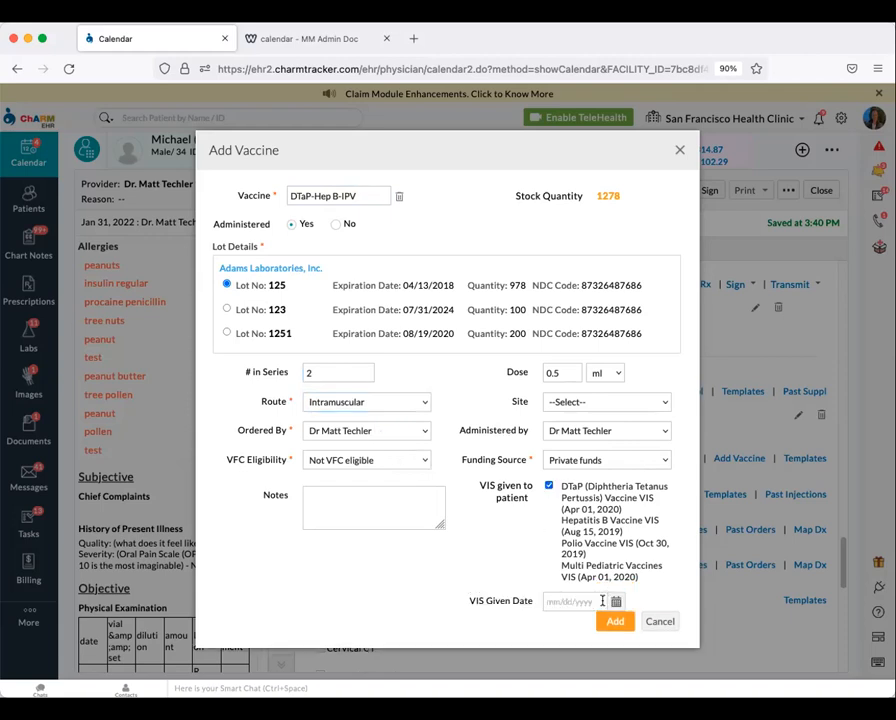
{"action": "left_click", "coordinate": [615, 621]}
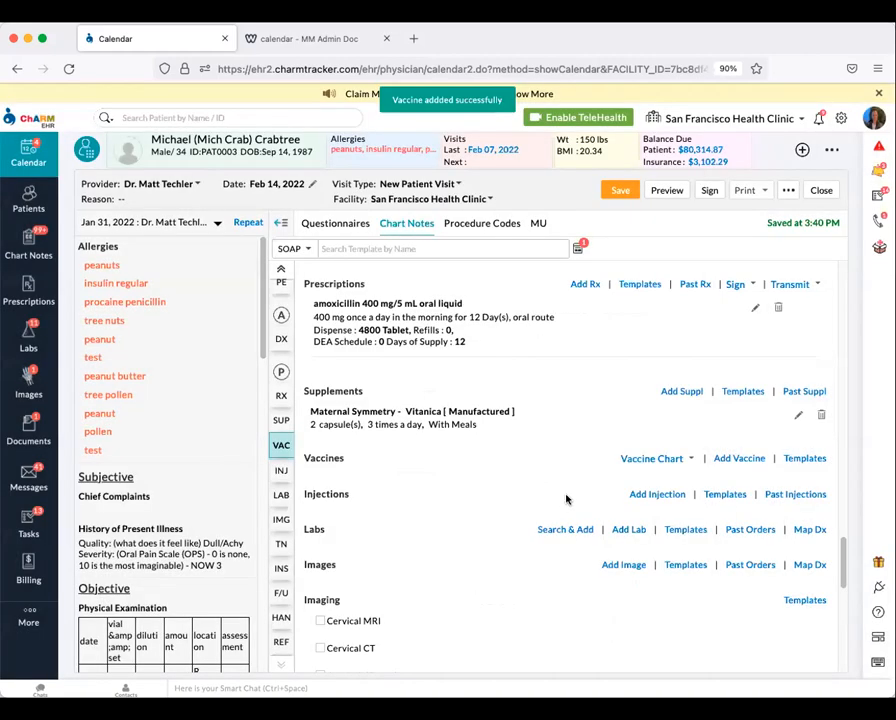
Review the vaccine entry in the chart note and its billing line in the procedure codes, and return to the note.
{"action": "scroll", "coordinate": [480, 486], "scroll_direction": "down", "scroll_amount": 2}
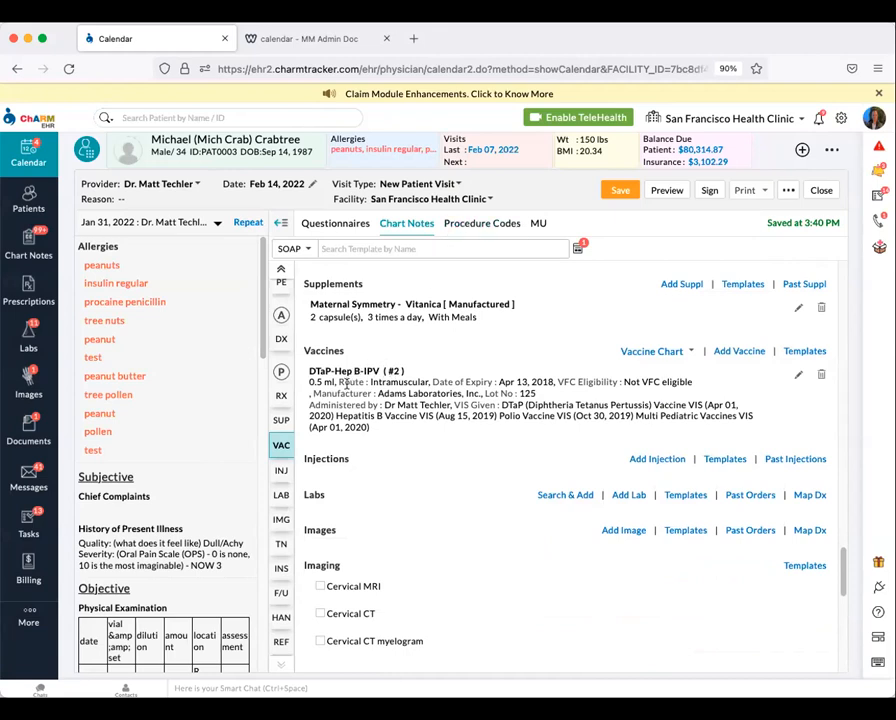
{"action": "left_click", "coordinate": [484, 223]}
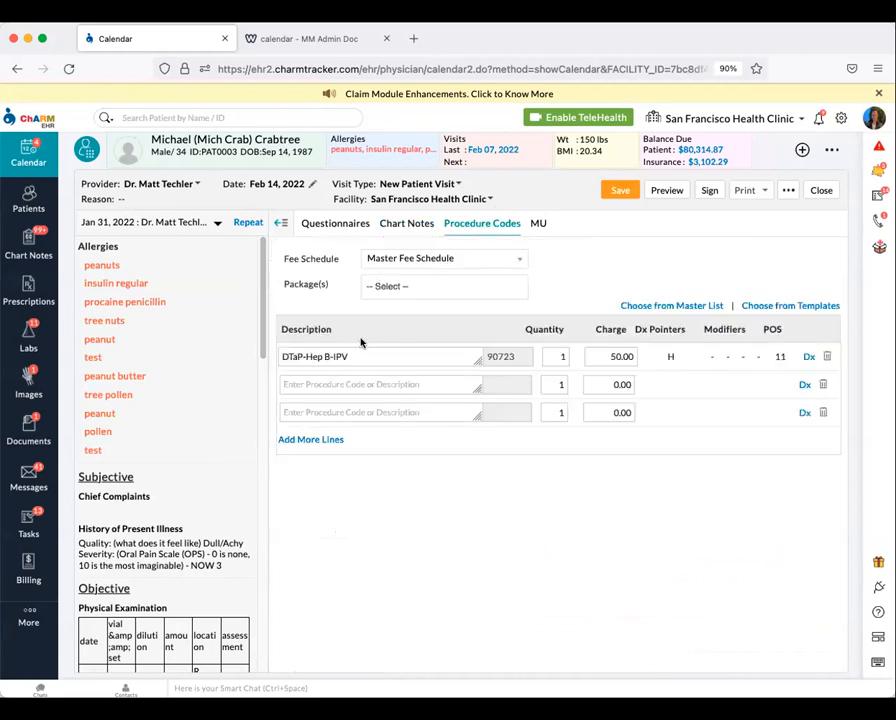
{"action": "left_click", "coordinate": [408, 225]}
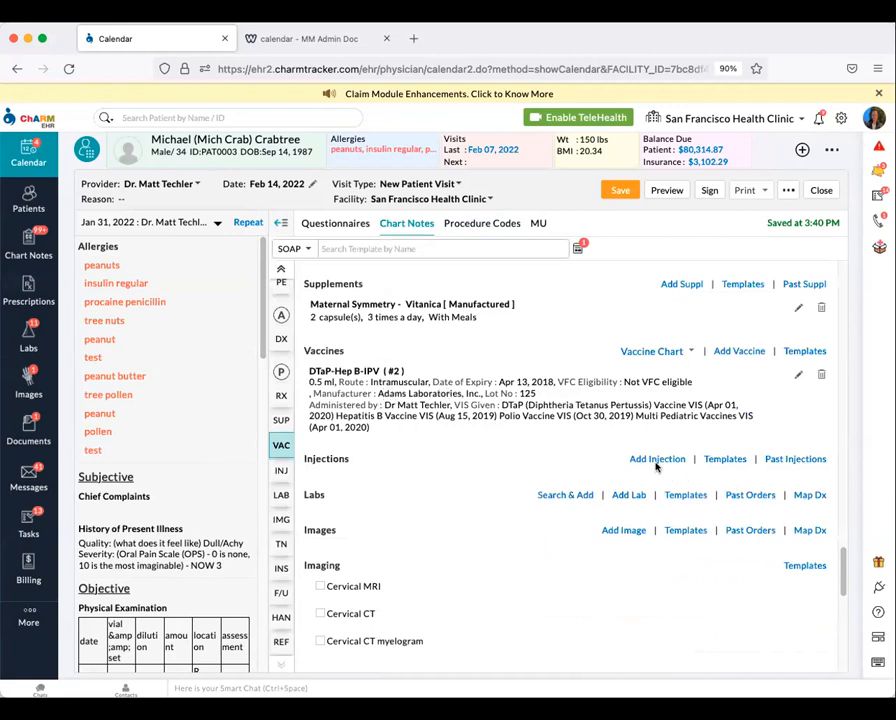
Add the B 12 injection, 12.0 mg once, Intramuscular in the Right Deltoid, from the Cole/flu injection template.
{"action": "left_click", "coordinate": [725, 459]}
{"action": "left_click", "coordinate": [291, 230]}
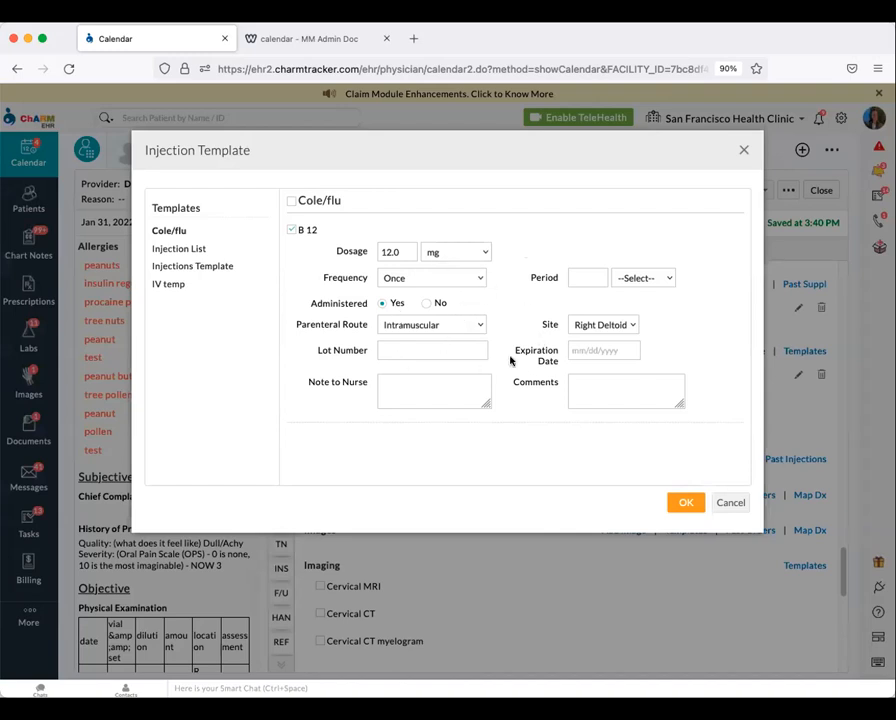
{"action": "left_click", "coordinate": [685, 503]}
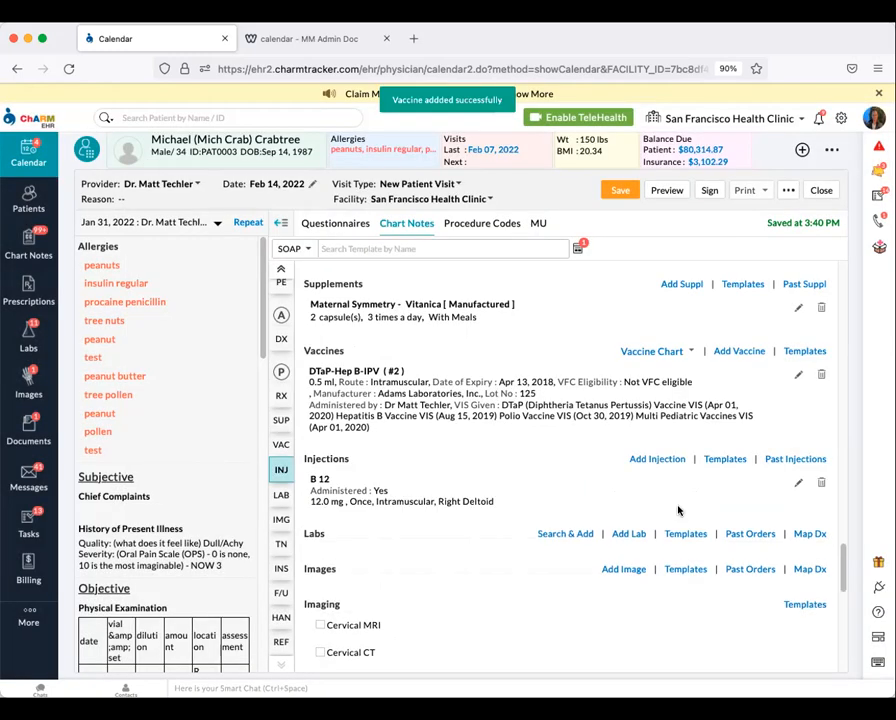
Order the Vitamin B12 and Folate and the Iron and TIBC tests from the Lab Corp Labs template.
{"action": "scroll", "coordinate": [480, 446], "scroll_direction": "down", "scroll_amount": 2}
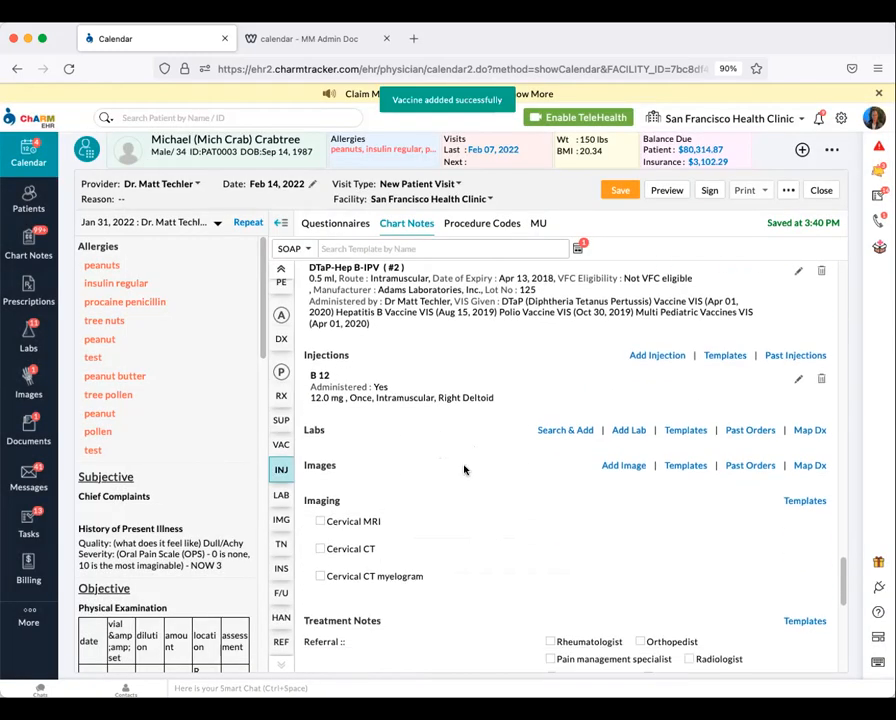
{"action": "scroll", "coordinate": [464, 470], "scroll_direction": "down", "scroll_amount": 1}
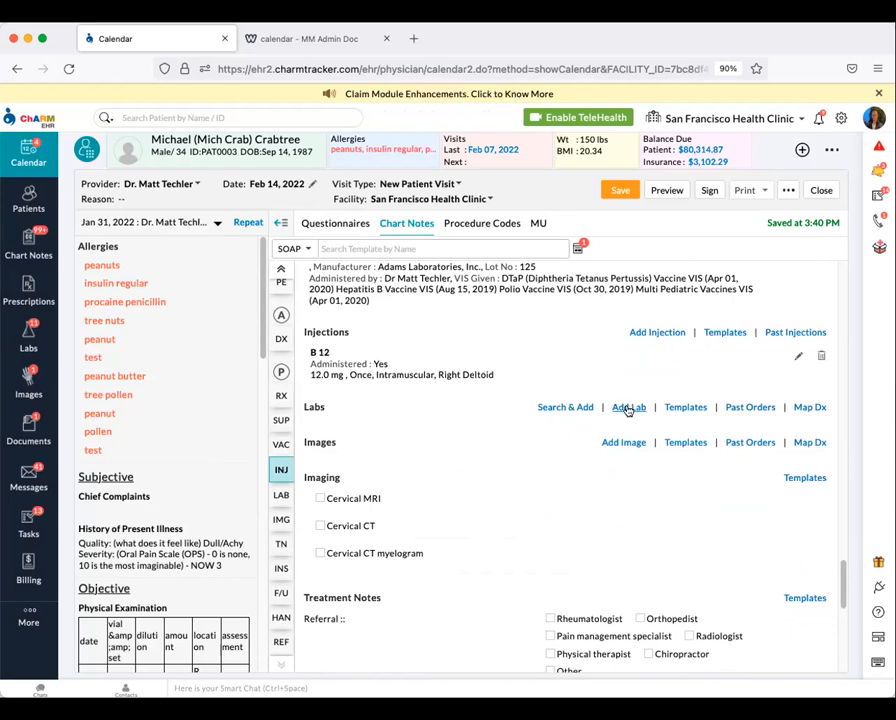
{"action": "left_click", "coordinate": [687, 408]}
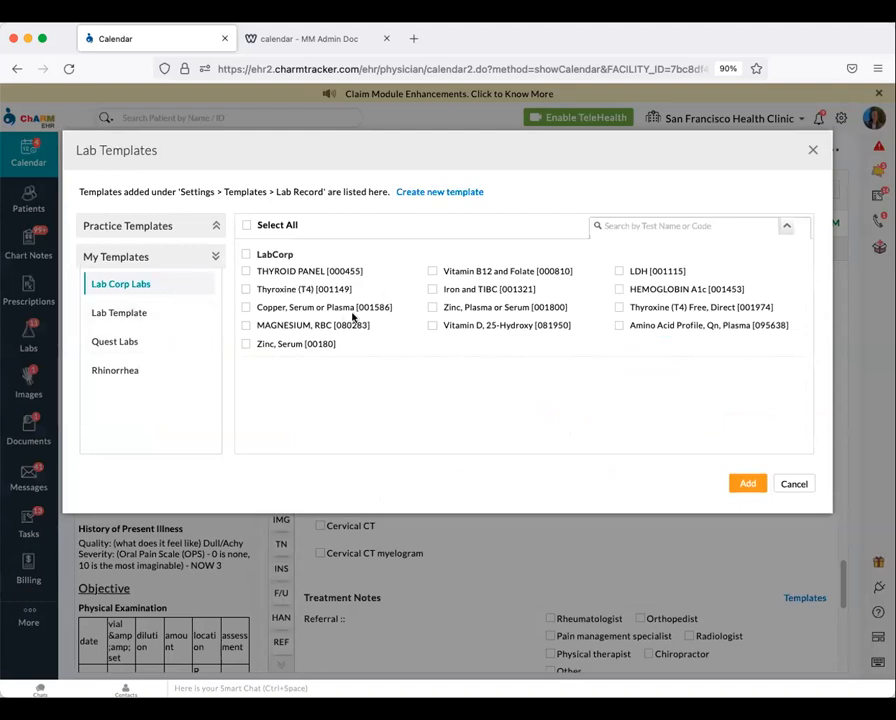
{"action": "left_click", "coordinate": [432, 271]}
{"action": "left_click", "coordinate": [432, 289]}
{"action": "left_click", "coordinate": [732, 485]}
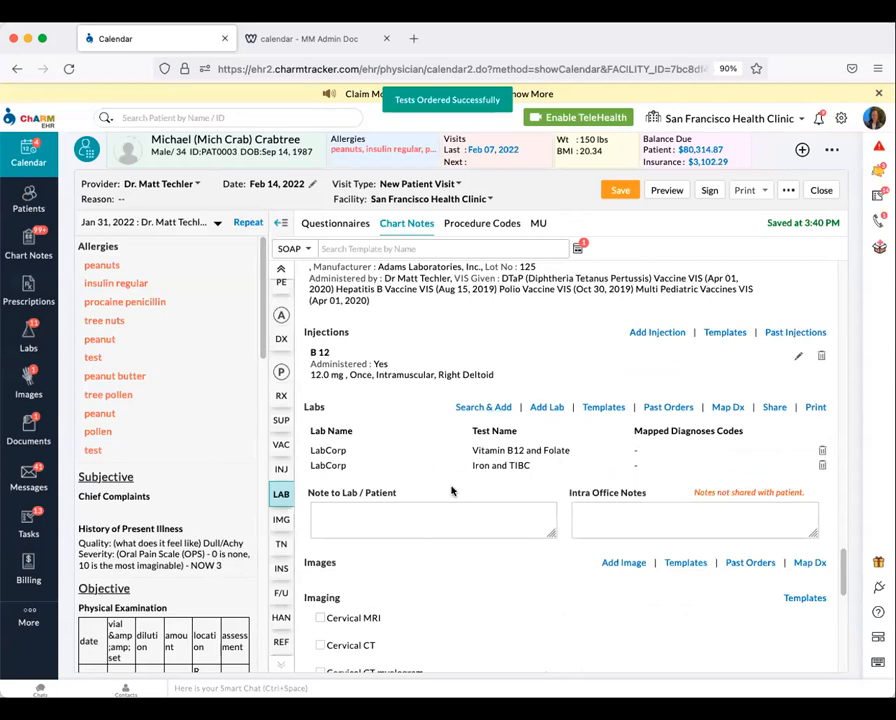
Open the practice-wide Labs module in a separate browser tab and view the pending lab orders.
{"action": "left_click", "coordinate": [592, 94]}
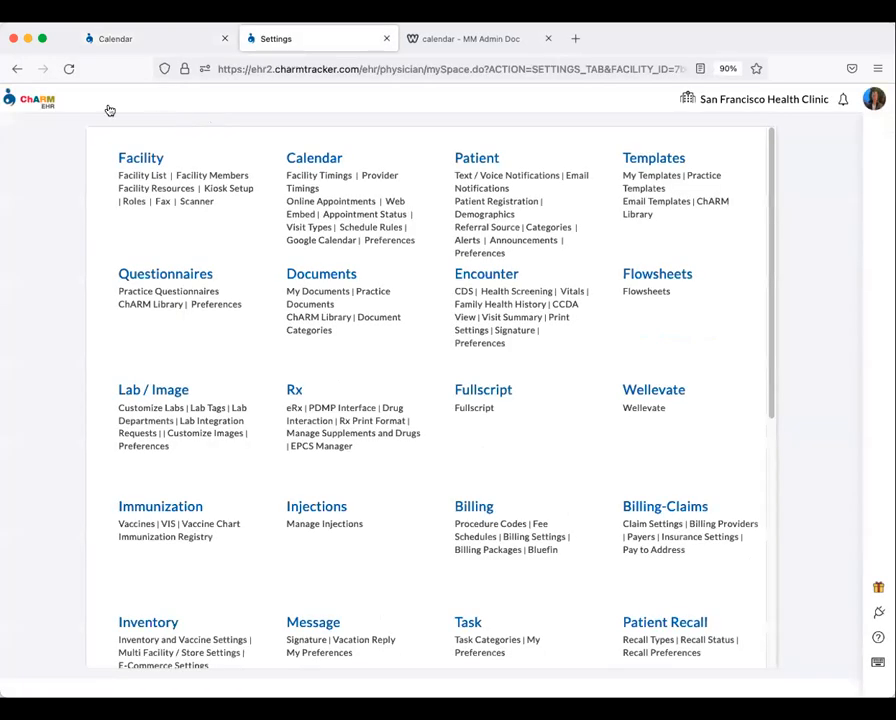
{"action": "left_click", "coordinate": [38, 103]}
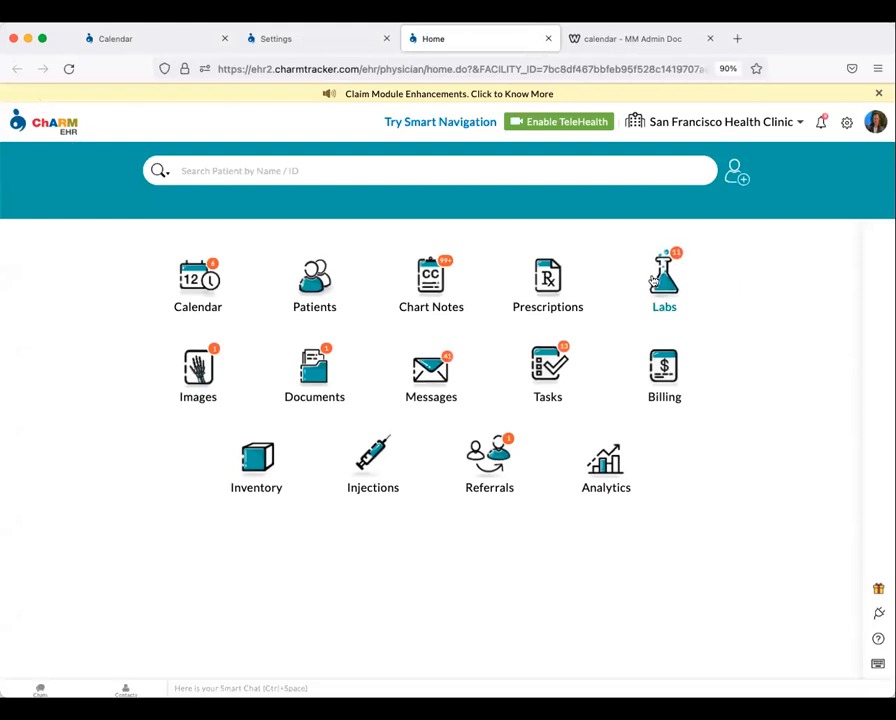
{"action": "left_click", "coordinate": [655, 274]}
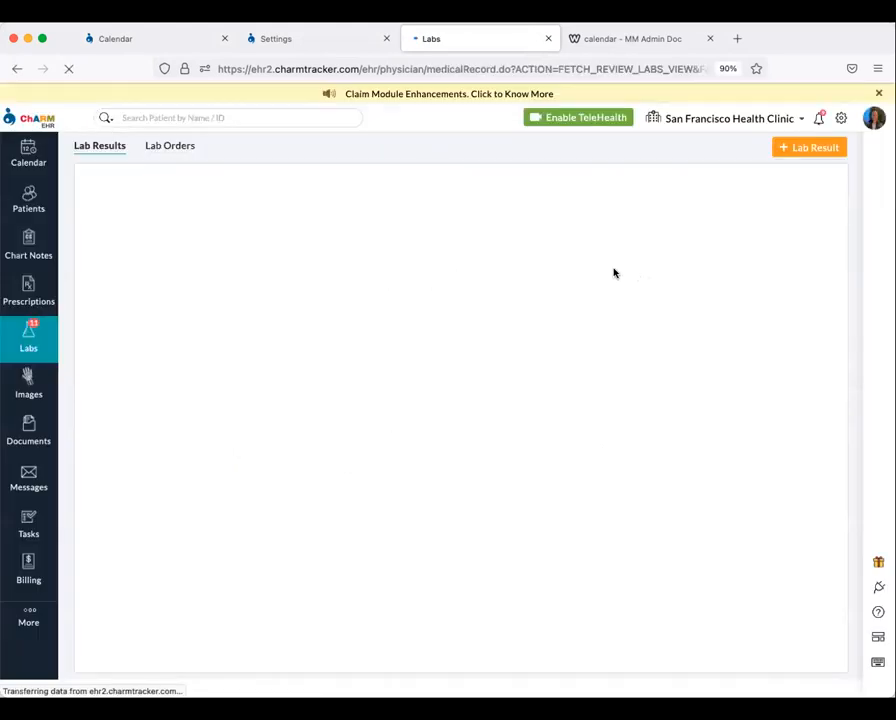
{"action": "left_click", "coordinate": [170, 146]}
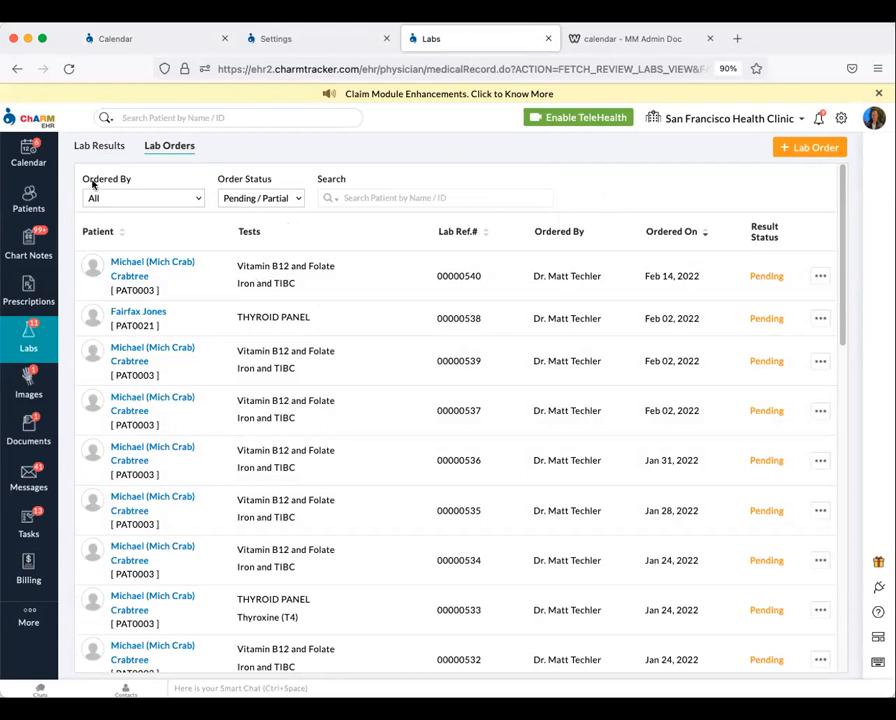
Look over the unsigned lab results, then examine the actions available for the Feb 14, 2022 lab order.
{"action": "left_click", "coordinate": [98, 147]}
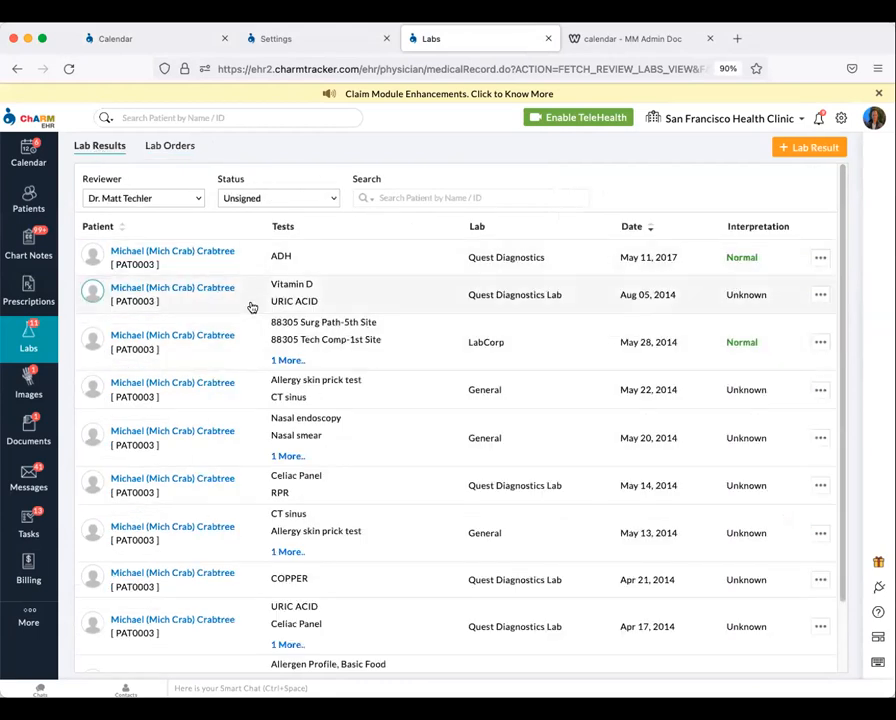
{"action": "left_click", "coordinate": [179, 149]}
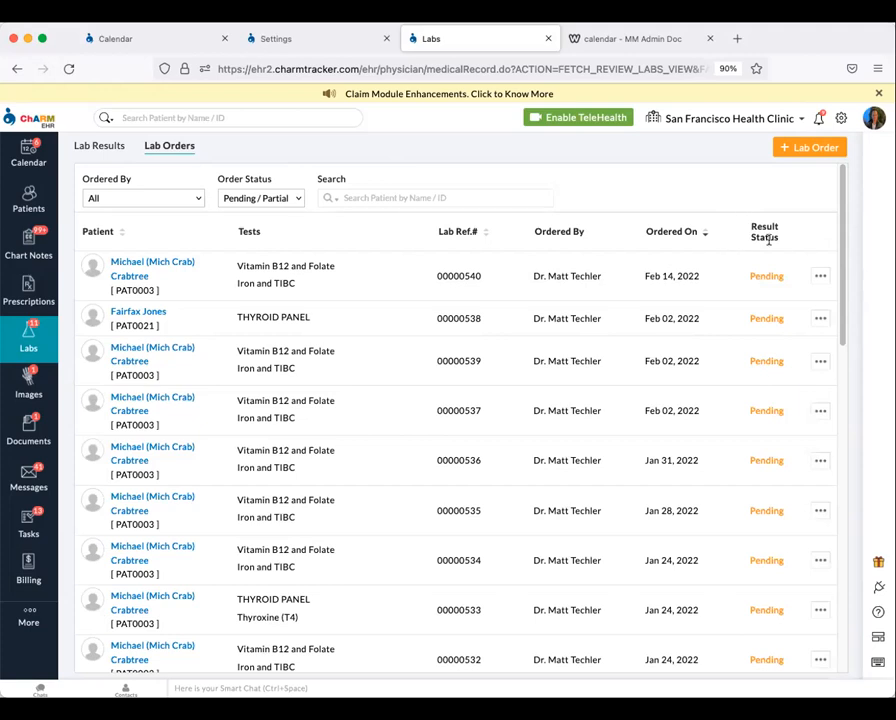
{"action": "left_click", "coordinate": [820, 277]}
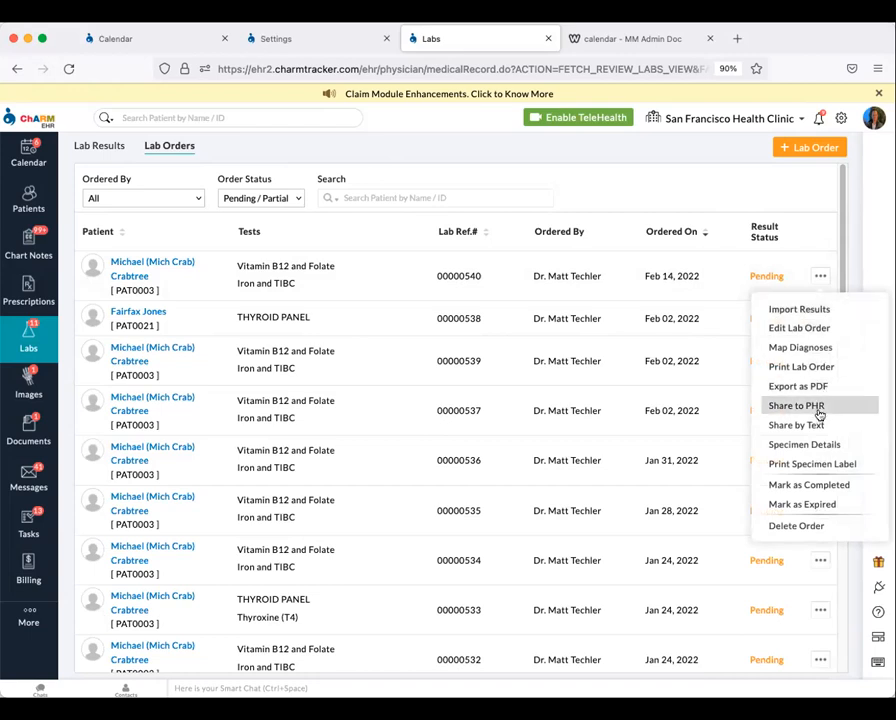
{"action": "left_click", "coordinate": [683, 178]}
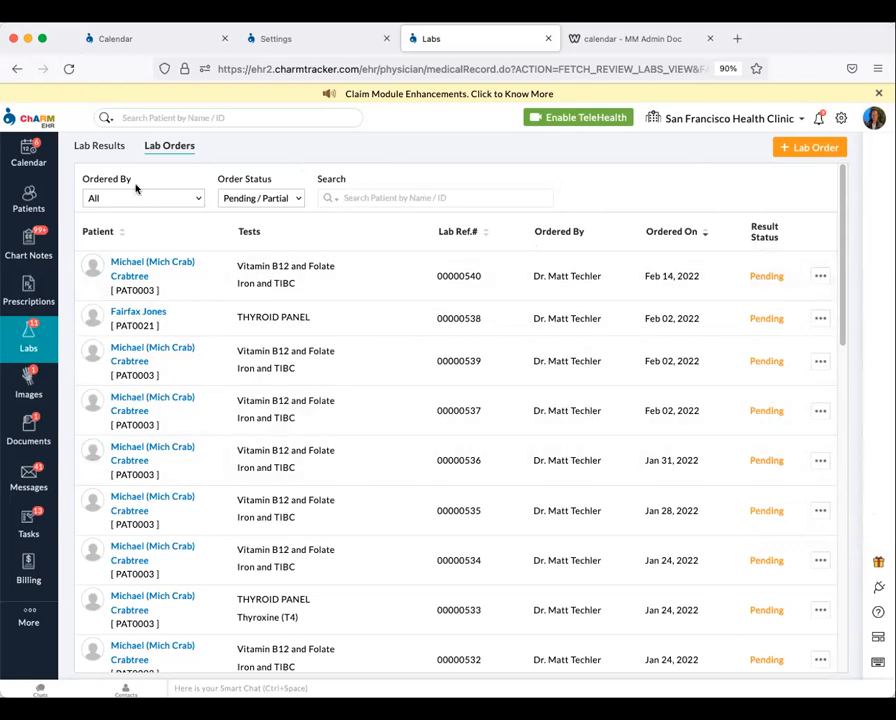
Open the unsigned ADH result from Quest Diagnostics for review and select Normal as its interpretation.
{"action": "left_click", "coordinate": [111, 146]}
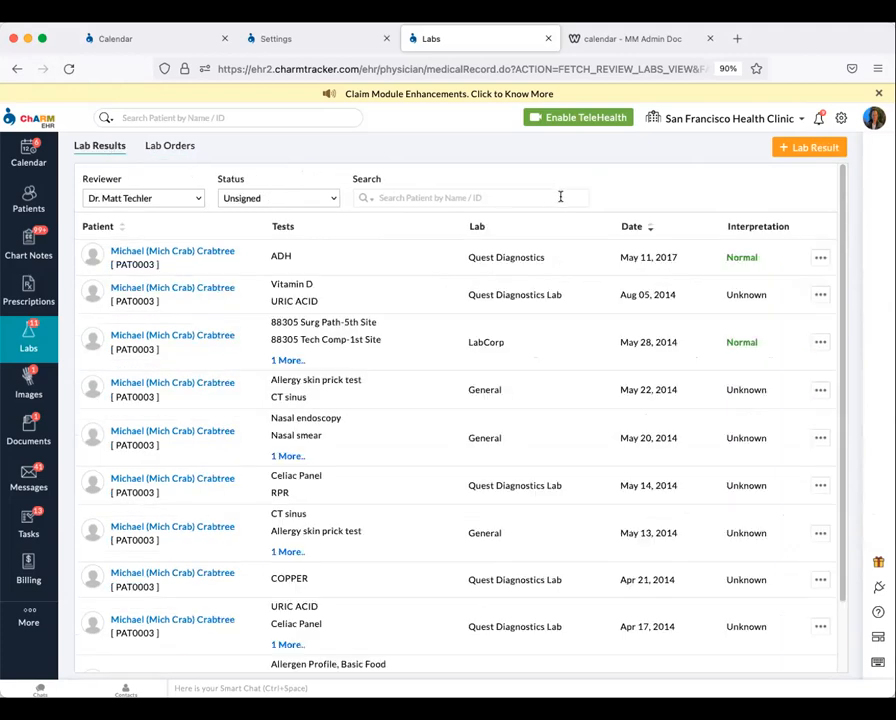
{"action": "left_click", "coordinate": [819, 261]}
{"action": "left_click", "coordinate": [800, 293]}
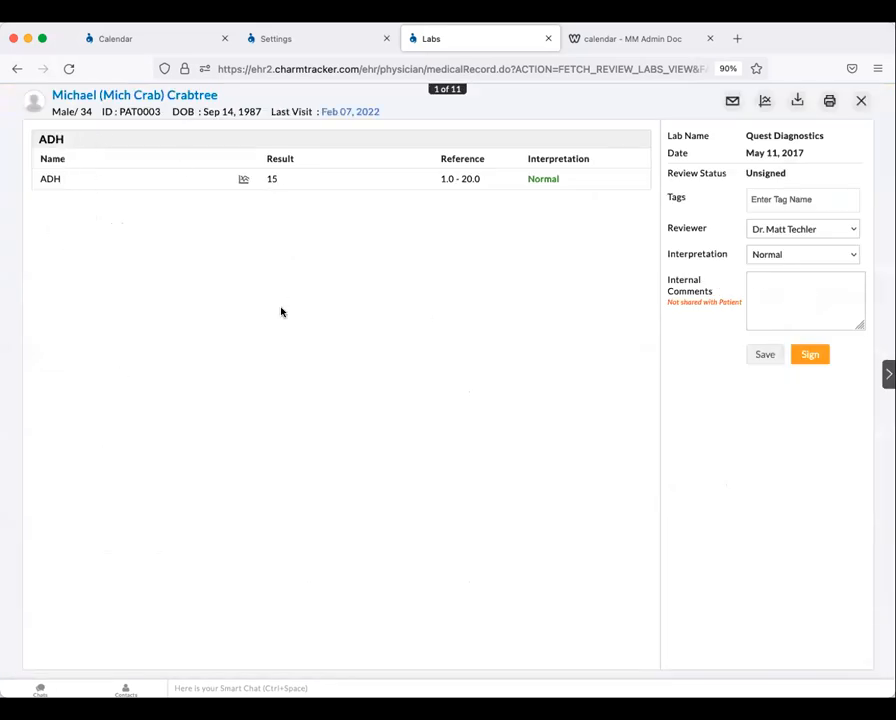
{"action": "left_click", "coordinate": [798, 255]}
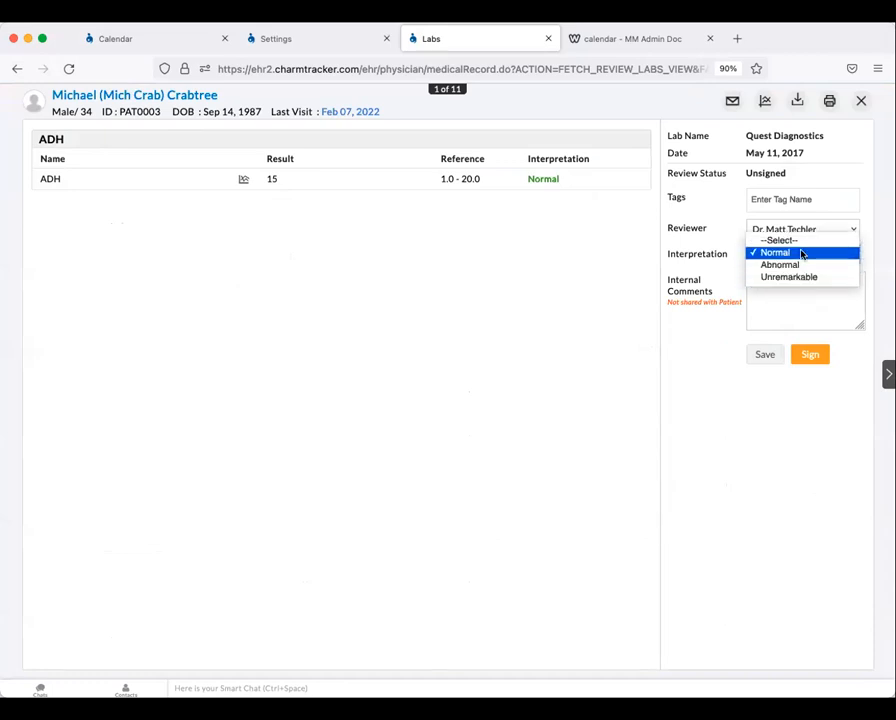
{"action": "left_click", "coordinate": [801, 253]}
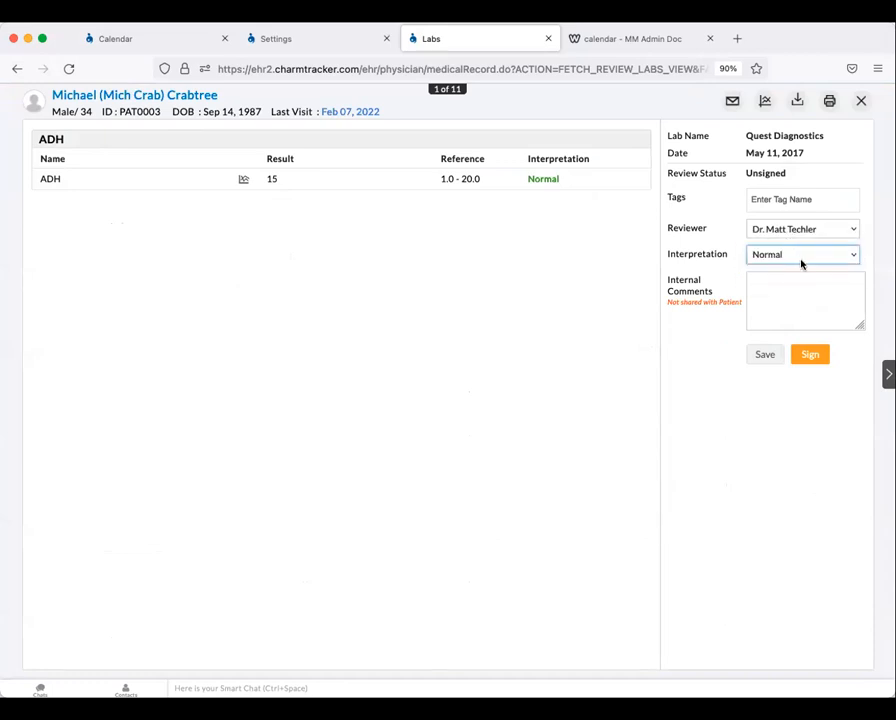
Try signing the ADH lab record with sharing to the patient's PHR, cancel it, and return to the lab orders.
{"action": "left_click", "coordinate": [809, 355]}
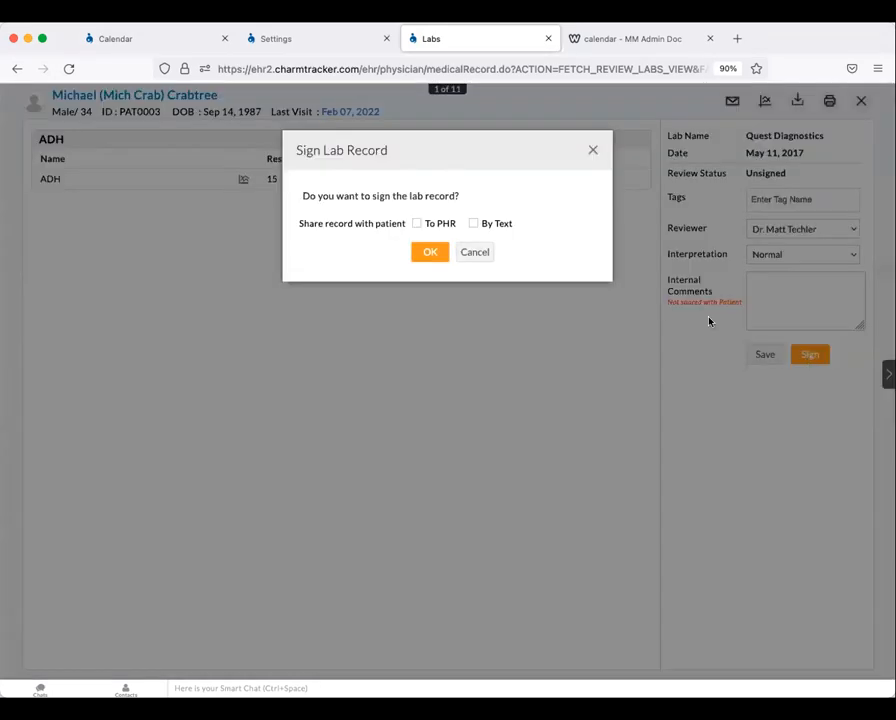
{"action": "left_click", "coordinate": [415, 224]}
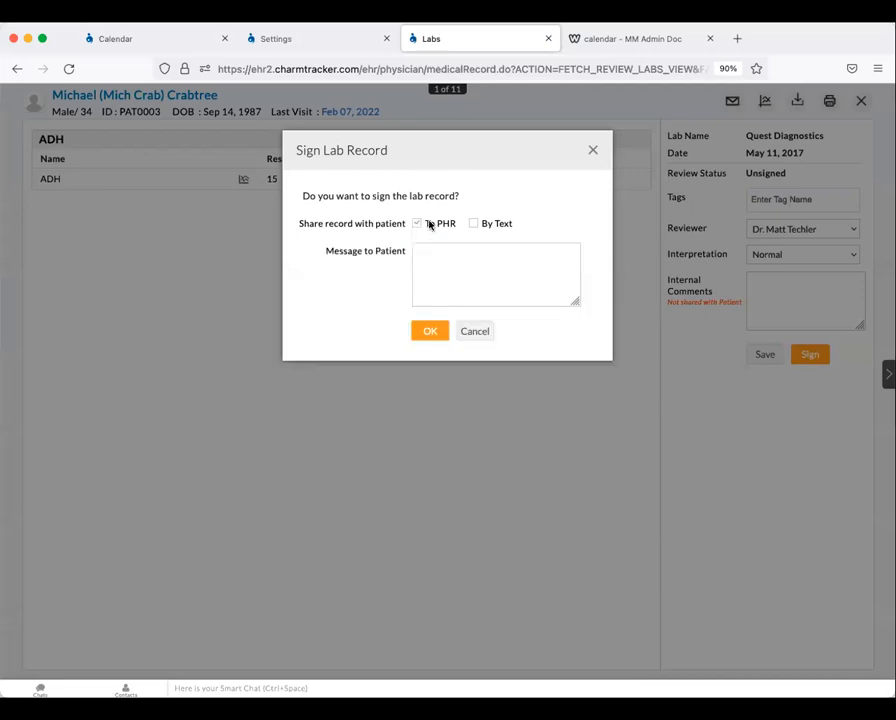
{"action": "left_click", "coordinate": [427, 265]}
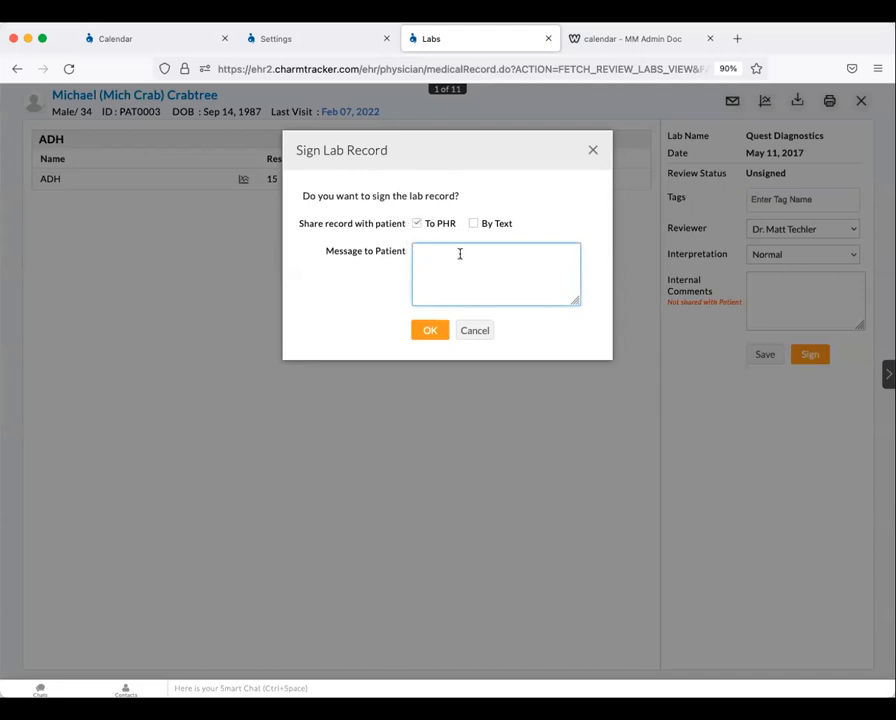
{"action": "left_click", "coordinate": [592, 151]}
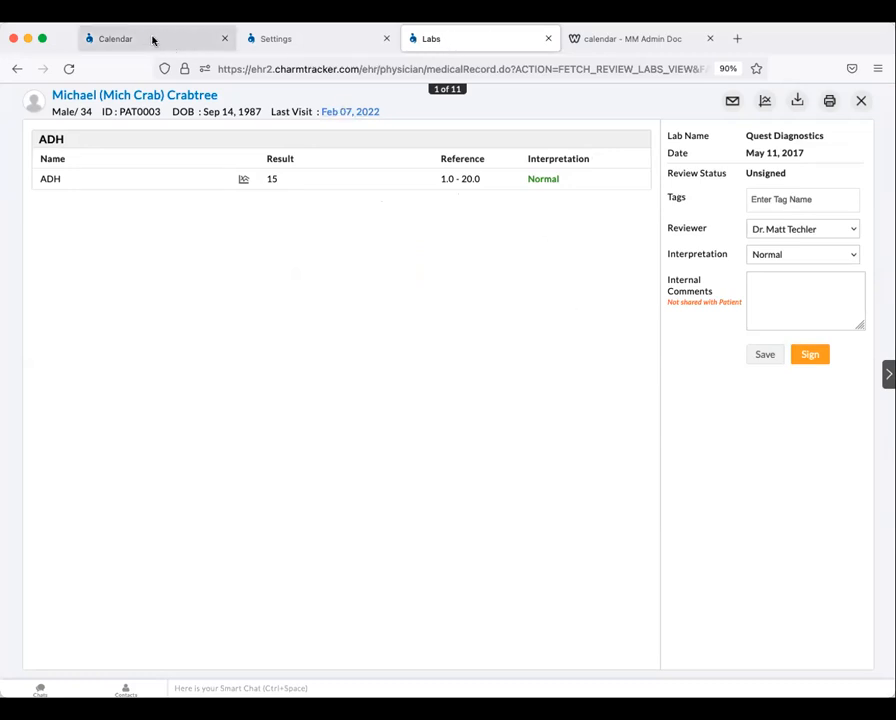
{"action": "left_click", "coordinate": [862, 101]}
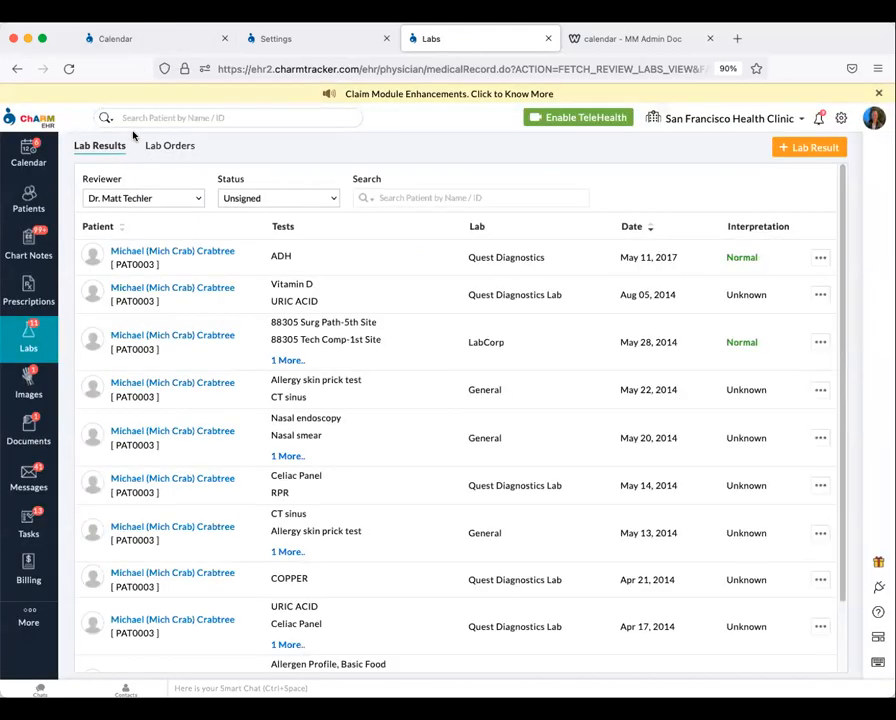
{"action": "left_click", "coordinate": [172, 146]}
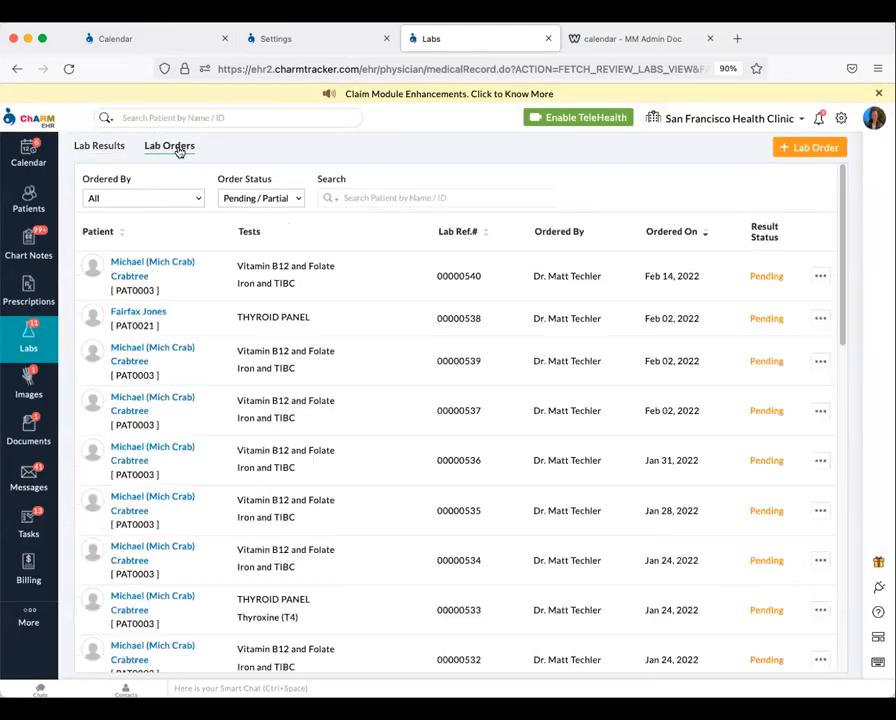
Return to the patient's chart note and order a CT Scan of the NECK.
{"action": "left_click", "coordinate": [156, 38]}
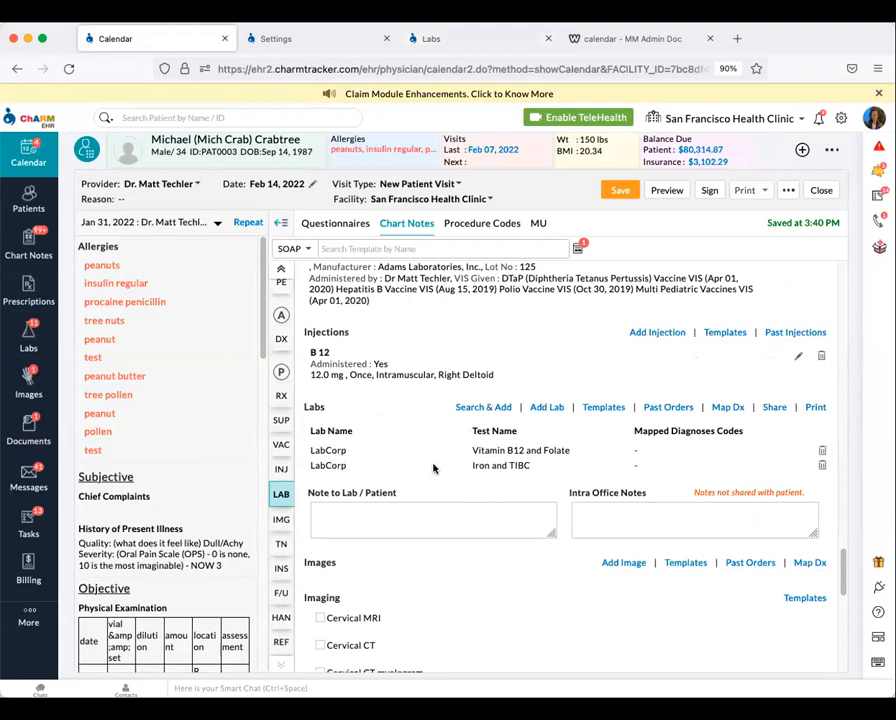
{"action": "scroll", "coordinate": [434, 460], "scroll_direction": "down", "scroll_amount": 1}
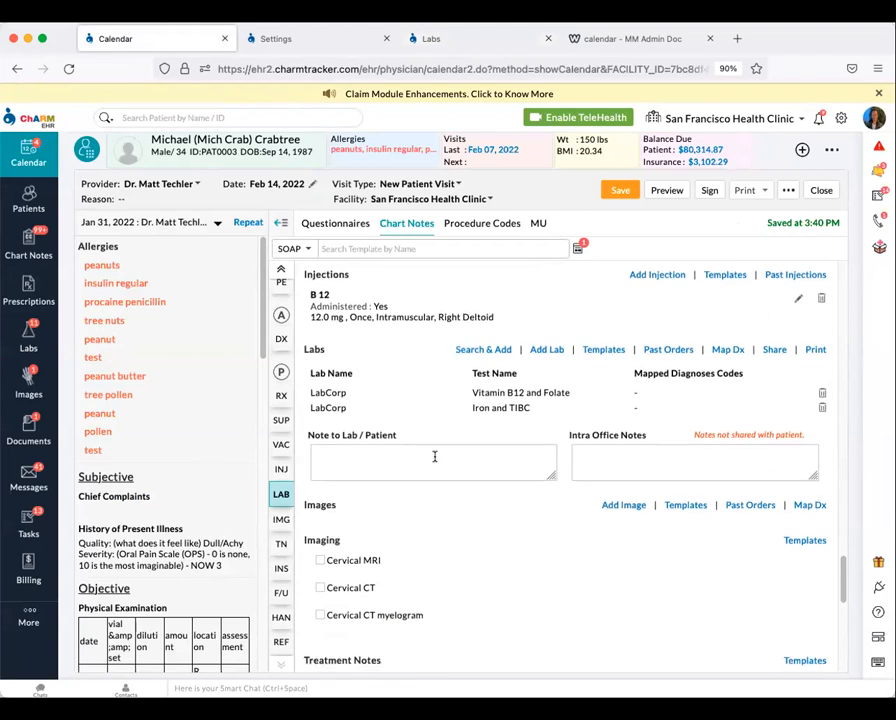
{"action": "left_click", "coordinate": [620, 509]}
{"action": "left_click", "coordinate": [409, 534]}
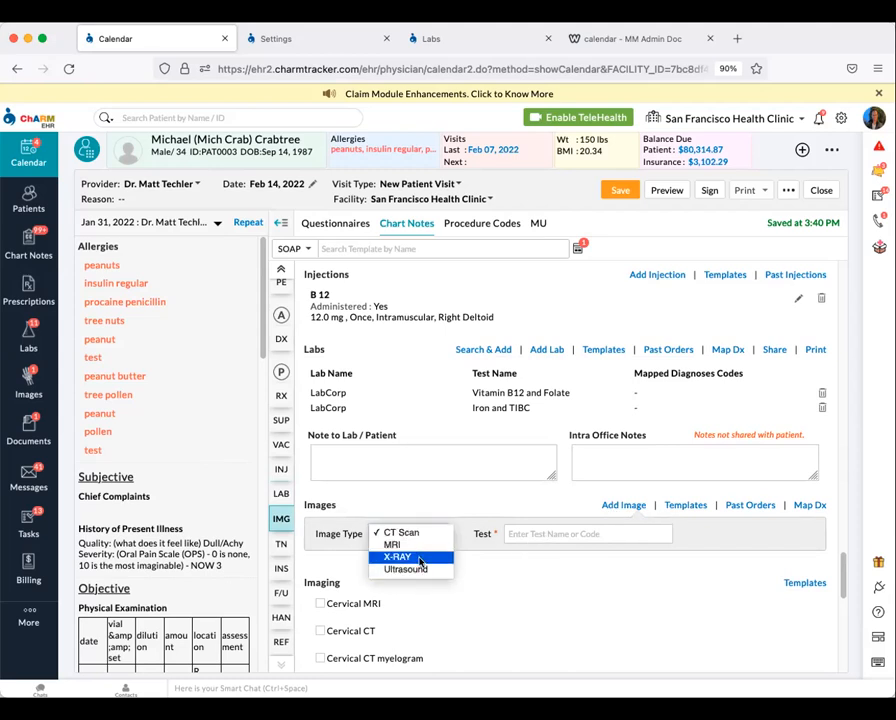
{"action": "left_click", "coordinate": [415, 536]}
{"action": "left_click", "coordinate": [542, 534]}
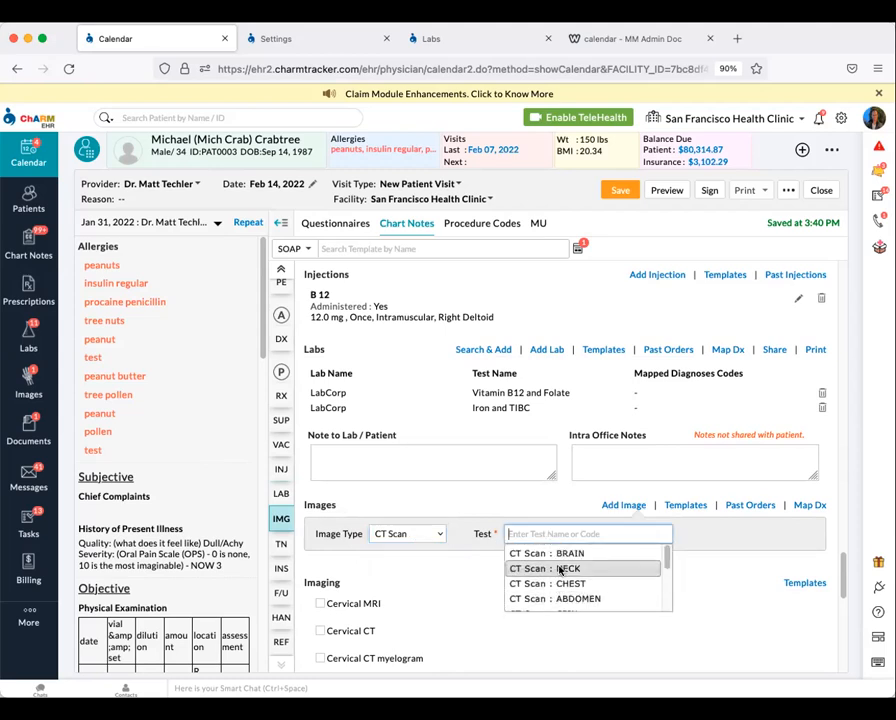
{"action": "left_click", "coordinate": [561, 569]}
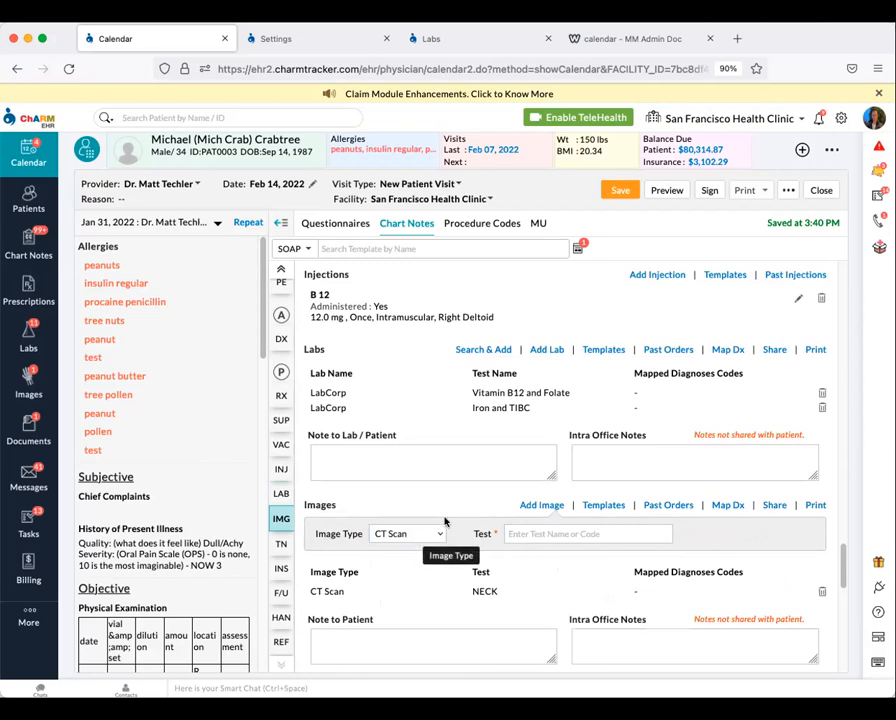
{"action": "scroll", "coordinate": [446, 526], "scroll_direction": "down", "scroll_amount": 3}
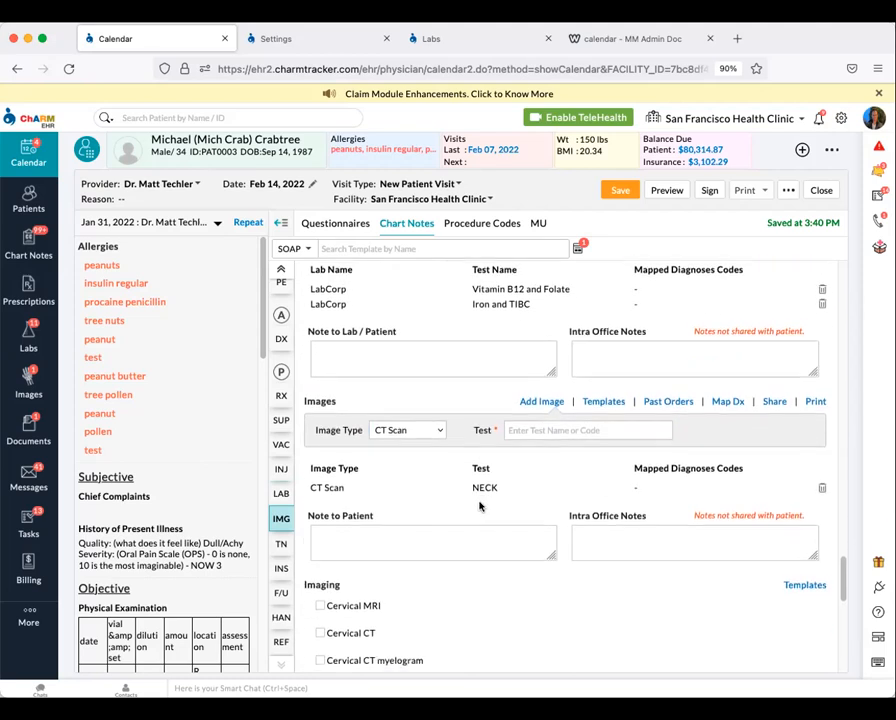
View the practice-wide image orders and examine the actions available for the Feb 14, 2022 CT Scan : NECK order.
{"action": "left_click", "coordinate": [448, 38]}
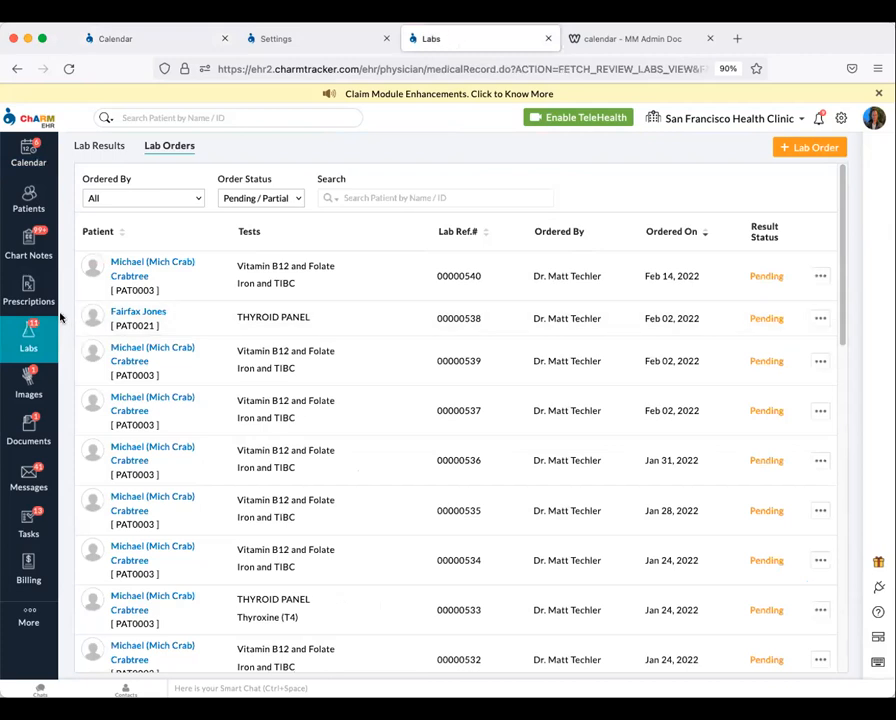
{"action": "left_click", "coordinate": [28, 389]}
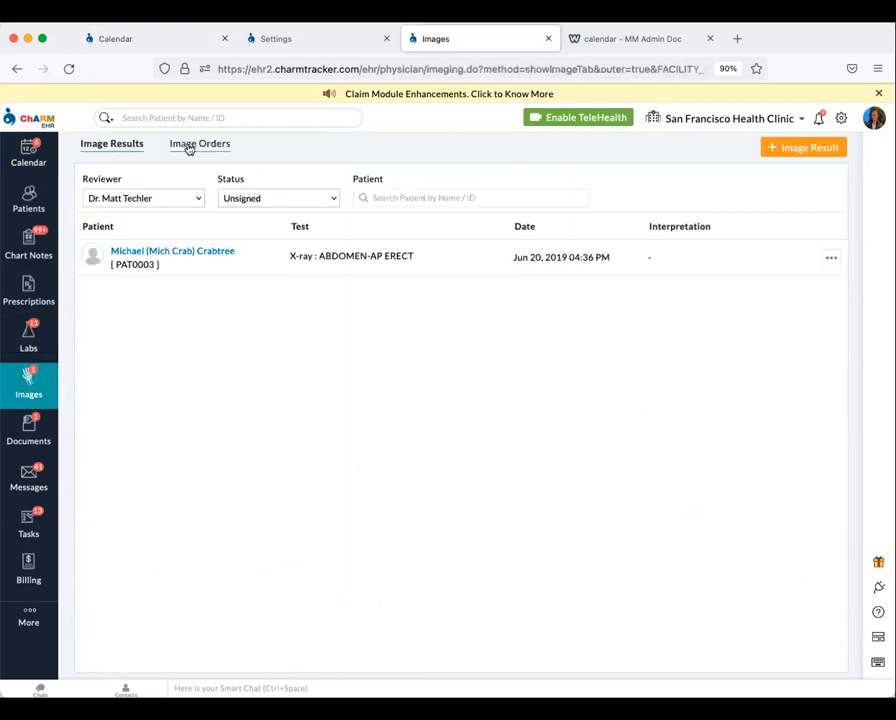
{"action": "left_click", "coordinate": [205, 145]}
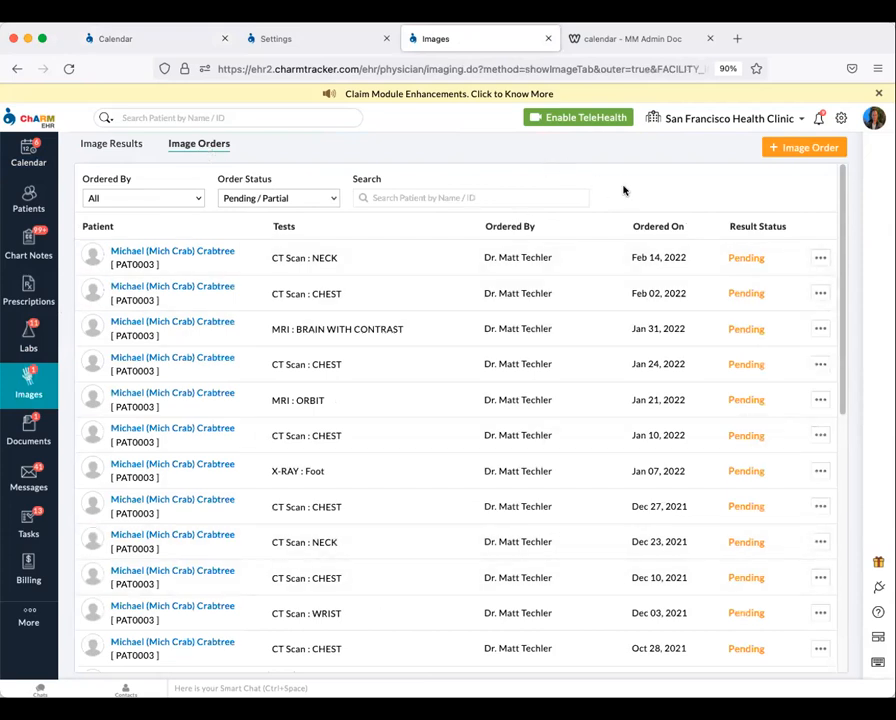
{"action": "left_click", "coordinate": [820, 259]}
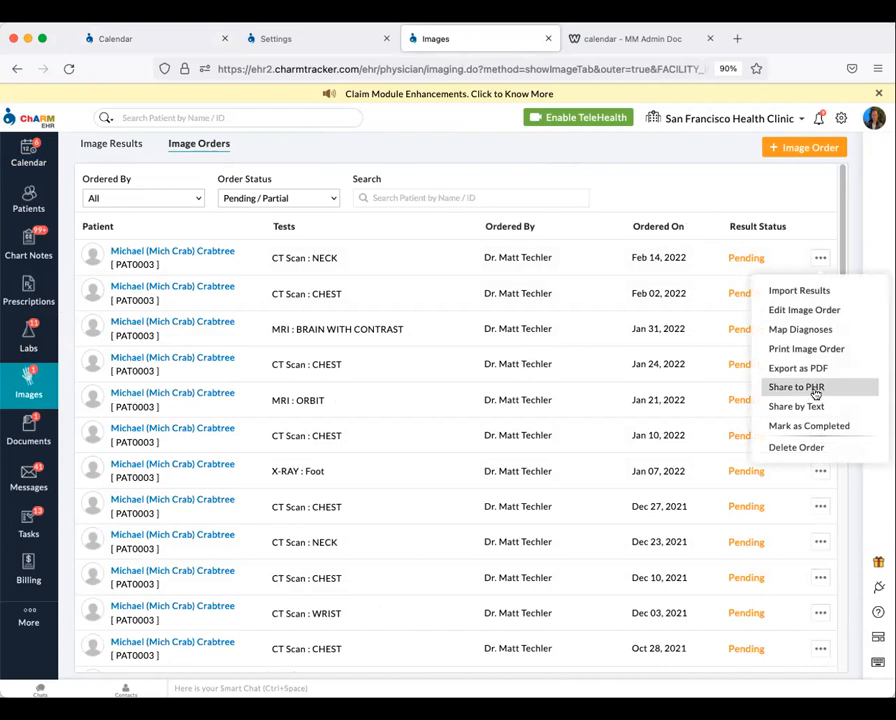
{"action": "left_click", "coordinate": [653, 177]}
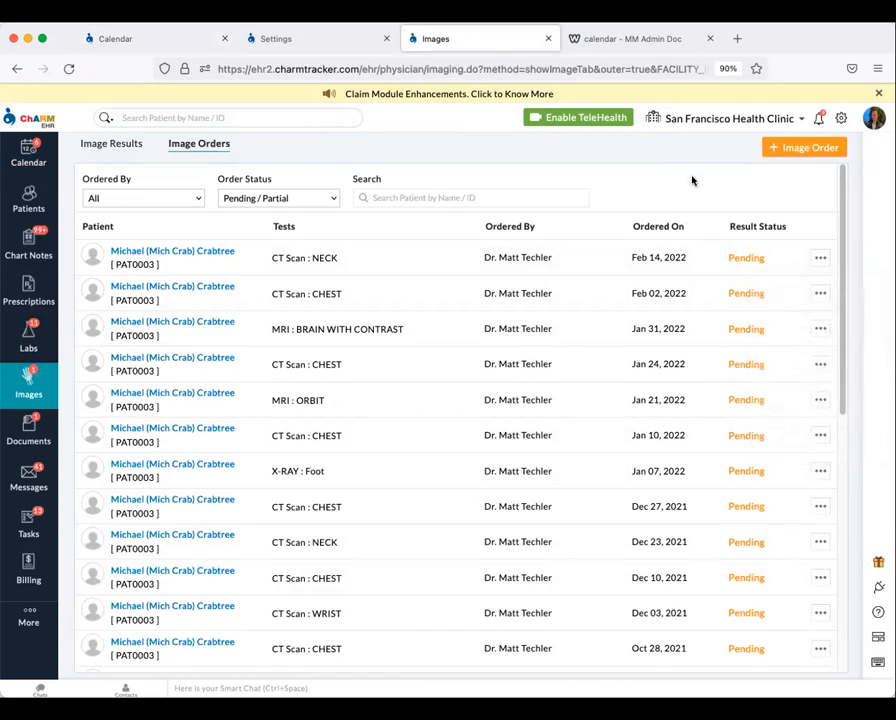
Open the unsigned X-ray : ABDOMEN-AP ERECT result to examine its review and signing options, then close it.
{"action": "left_click", "coordinate": [112, 144]}
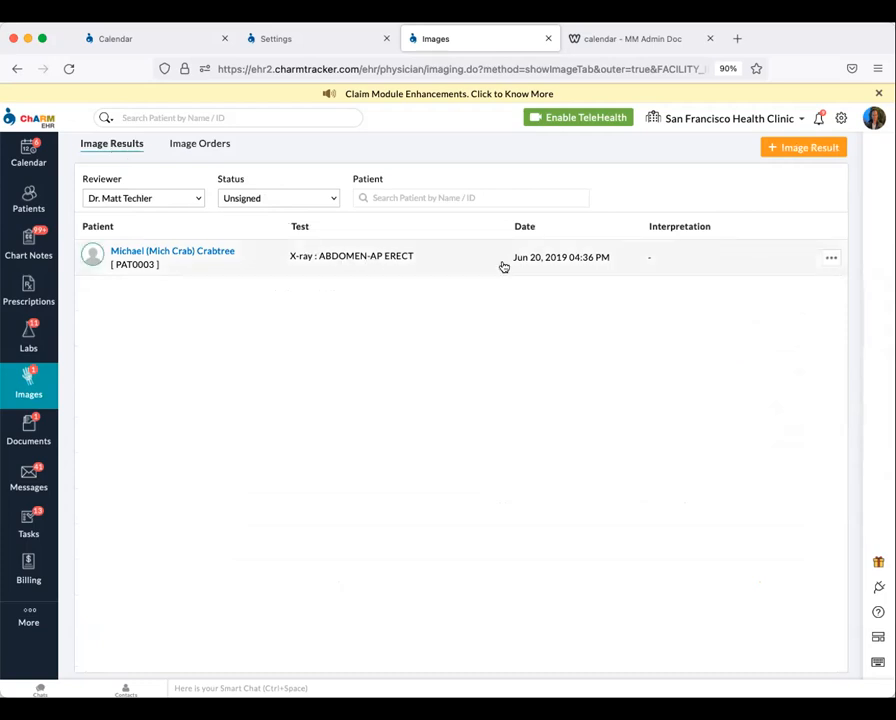
{"action": "left_click", "coordinate": [828, 261]}
{"action": "left_click", "coordinate": [816, 290]}
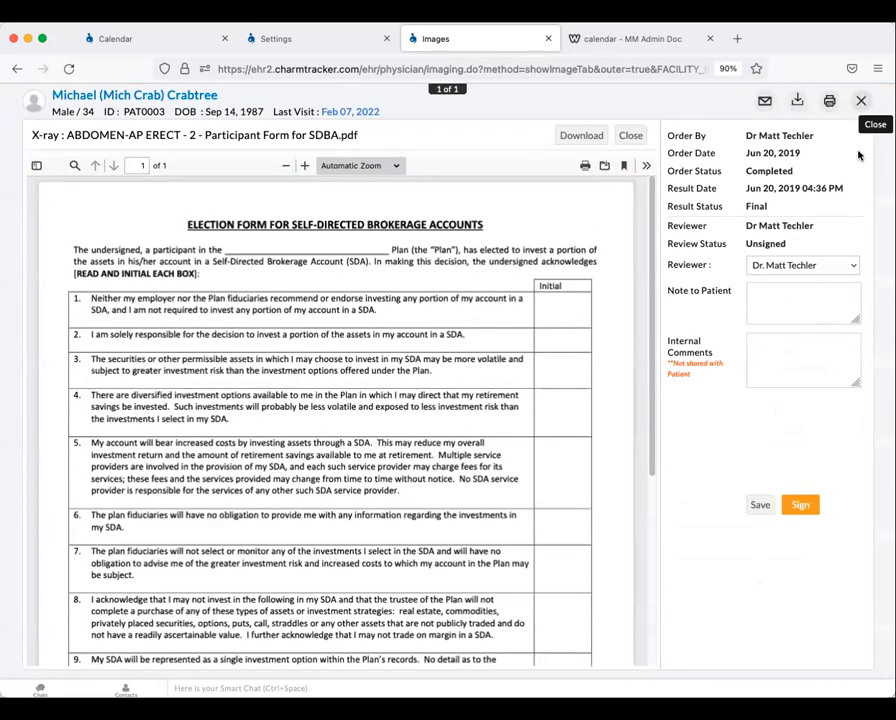
{"action": "left_click", "coordinate": [861, 104]}
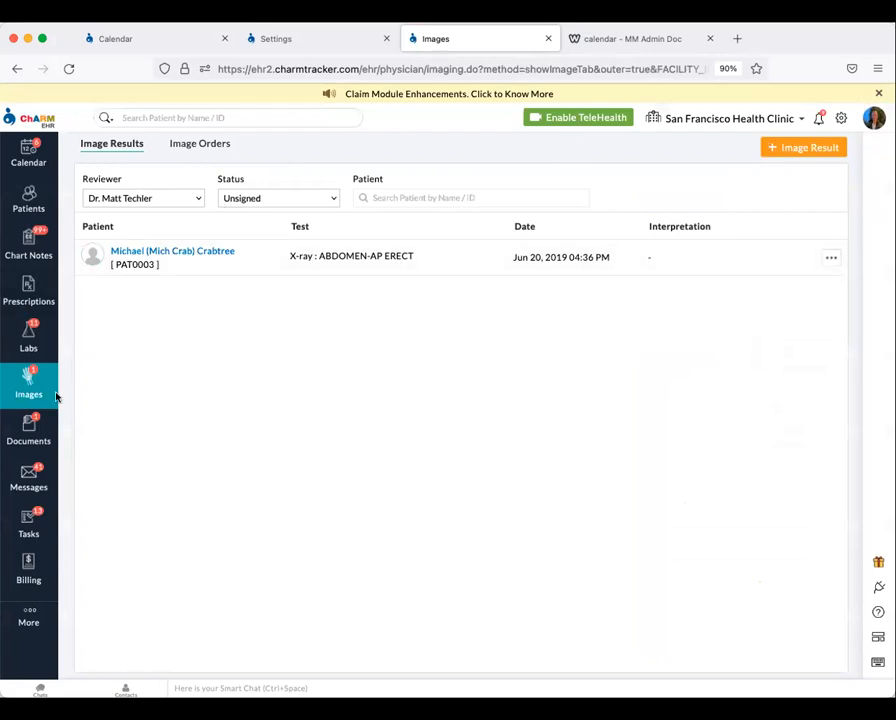
Return to the patient's chart note and mark the instructions "Have prescriptions filled and take as directed" and "Continue current medication".
{"action": "left_click", "coordinate": [132, 42]}
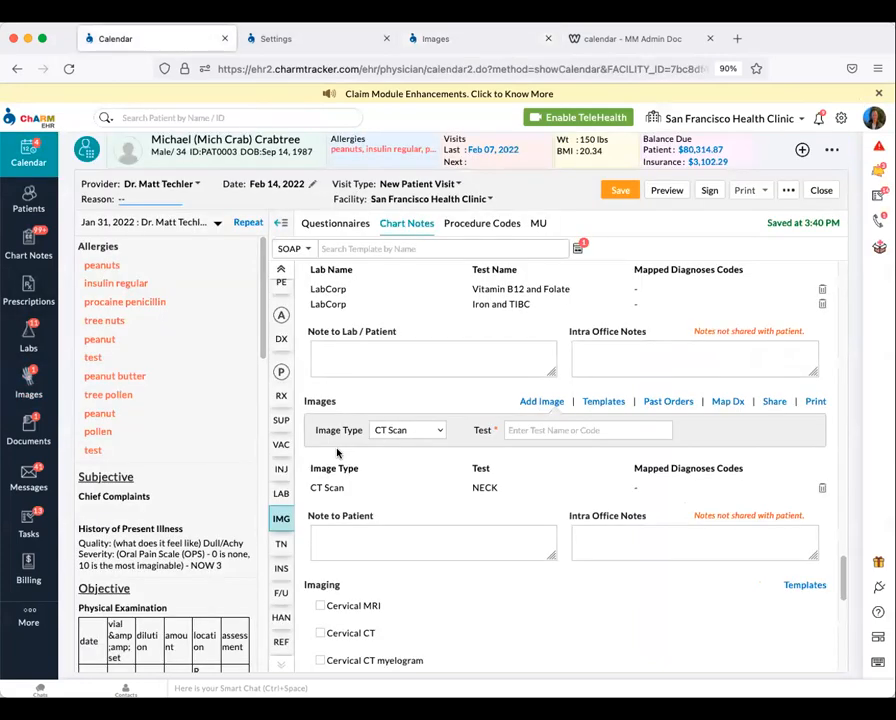
{"action": "scroll", "coordinate": [530, 462], "scroll_direction": "down", "scroll_amount": 5}
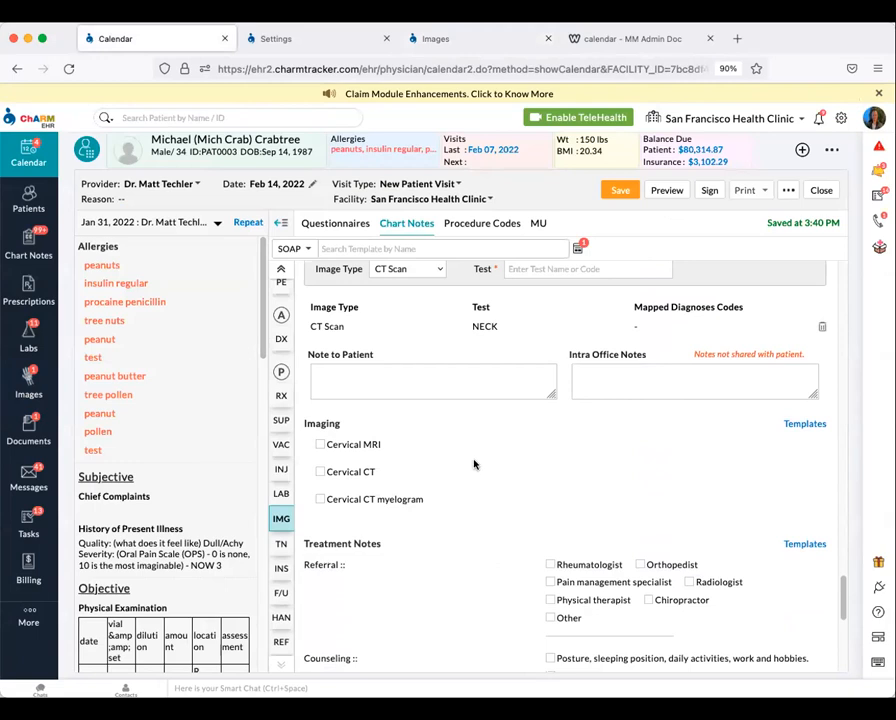
{"action": "scroll", "coordinate": [475, 465], "scroll_direction": "down", "scroll_amount": 2}
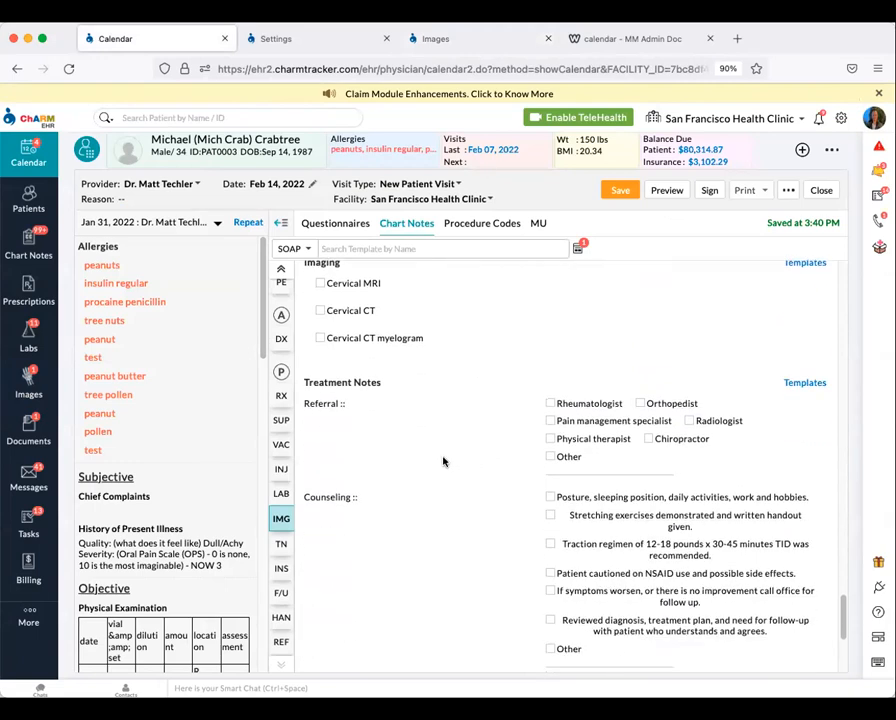
{"action": "scroll", "coordinate": [462, 457], "scroll_direction": "down", "scroll_amount": 6}
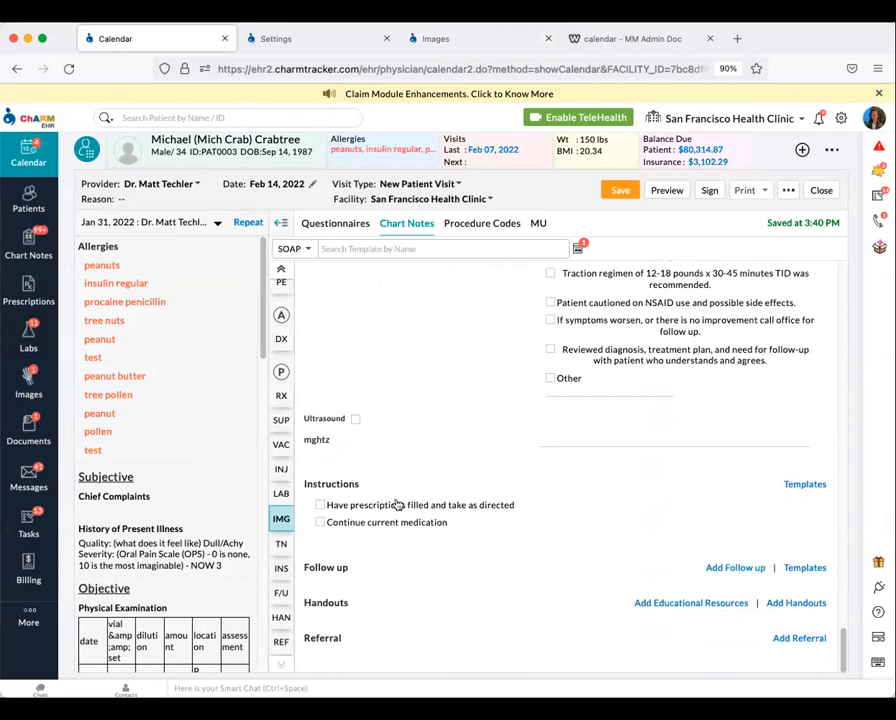
{"action": "left_click", "coordinate": [320, 506]}
{"action": "left_click", "coordinate": [320, 523]}
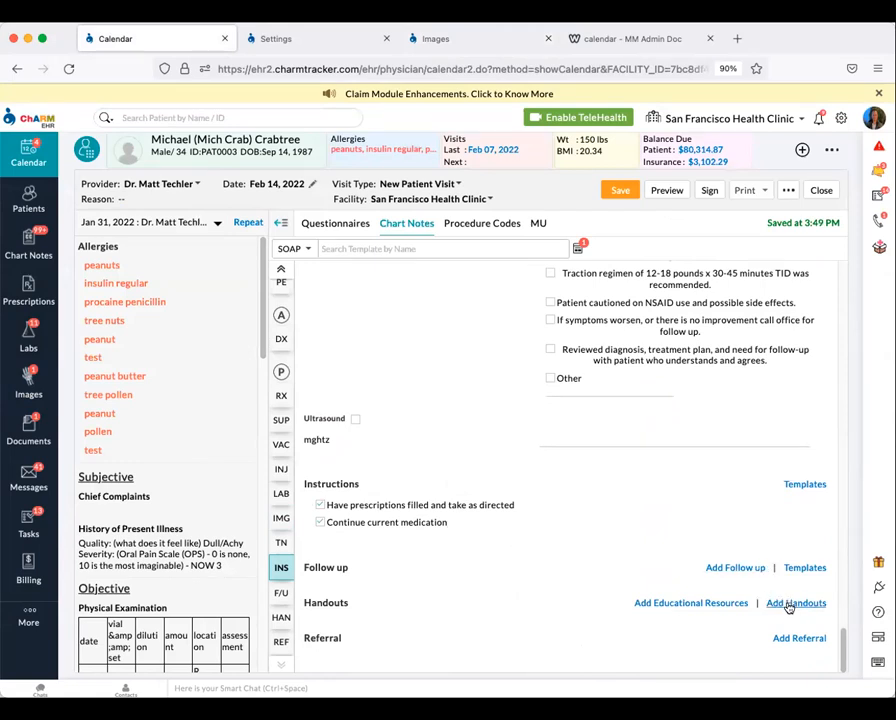
Attach Whole_Foods_Diet_PDF.pdf from the ChARM practice documents as a handout in the chart note.
{"action": "left_click", "coordinate": [789, 604]}
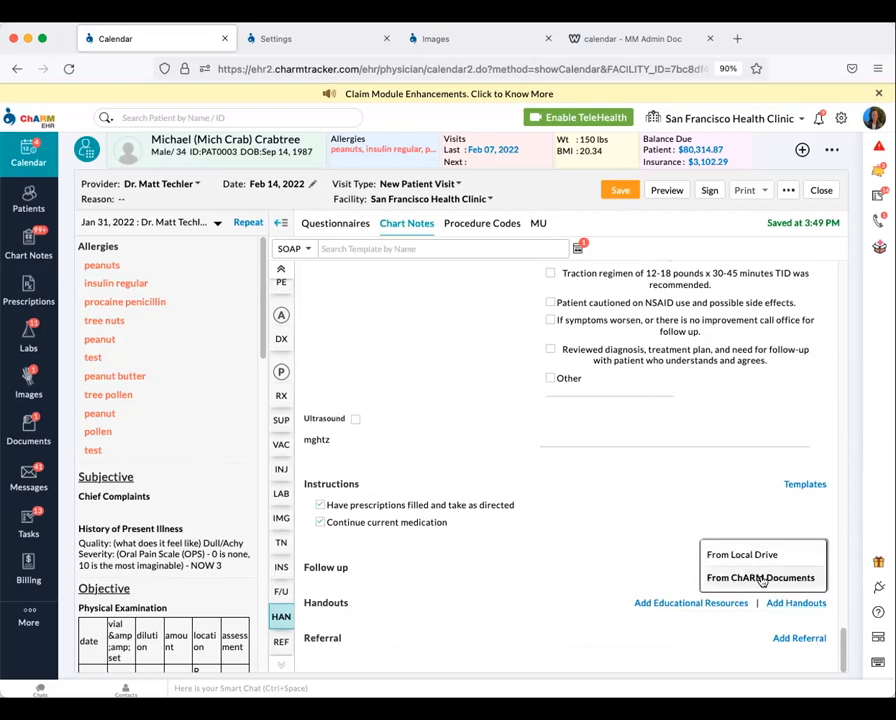
{"action": "left_click", "coordinate": [751, 579]}
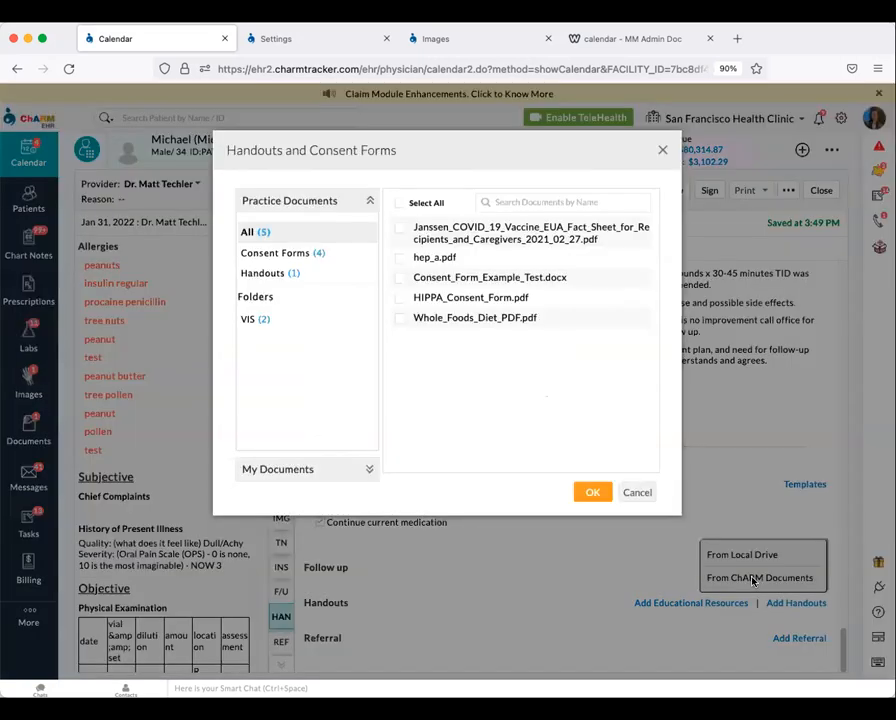
{"action": "left_click", "coordinate": [399, 320]}
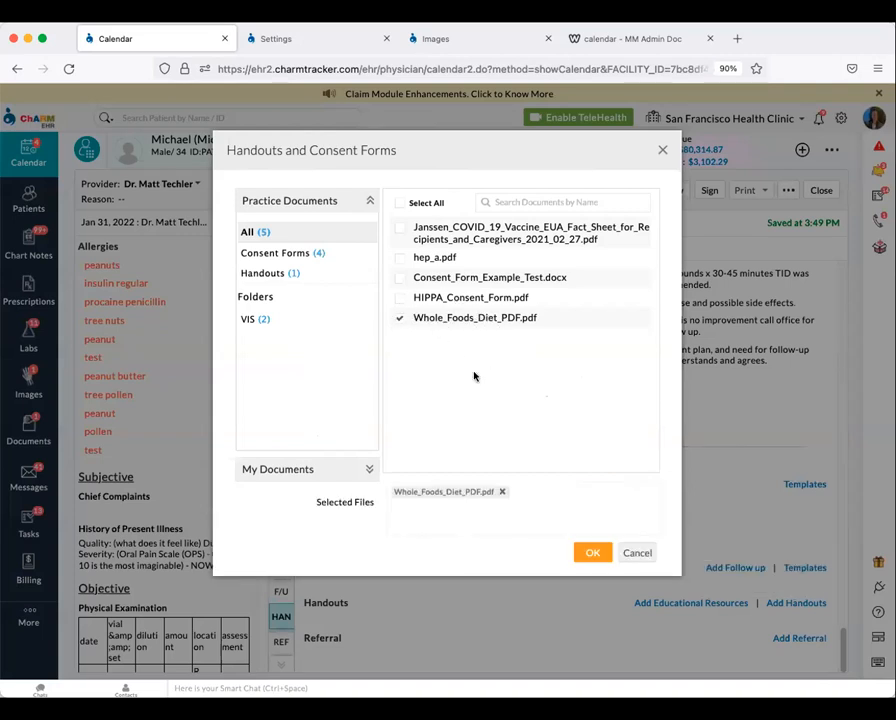
{"action": "left_click", "coordinate": [587, 553]}
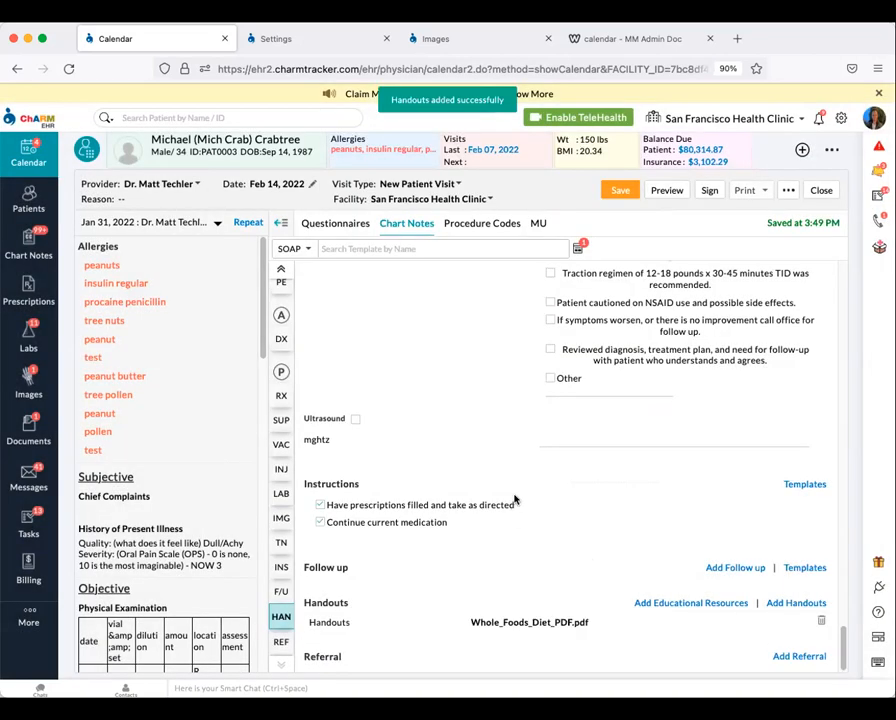
{"action": "scroll", "coordinate": [500, 505], "scroll_direction": "down", "scroll_amount": 1}
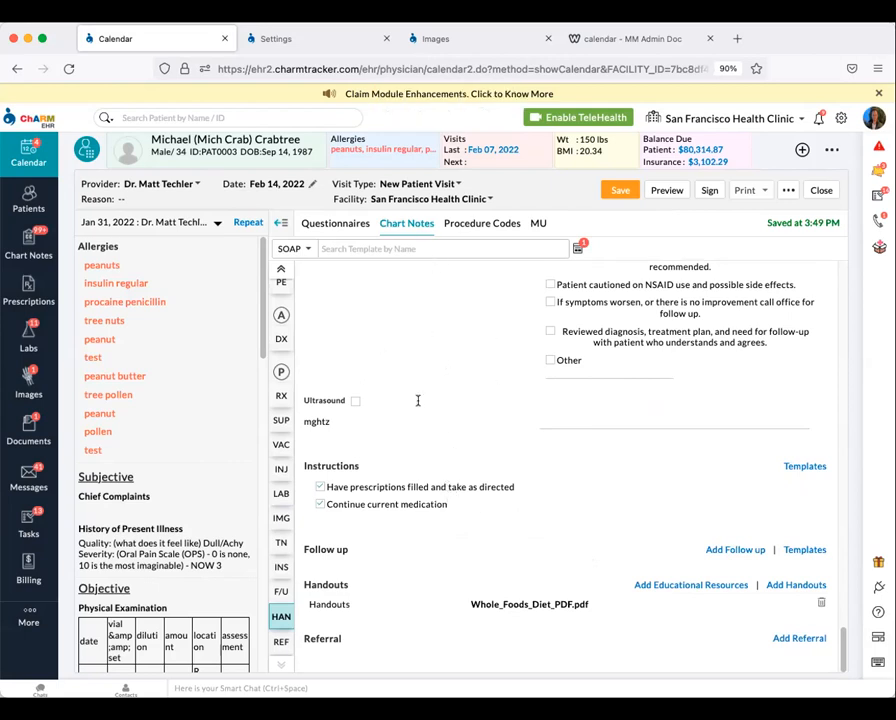
Add procedure code 99244, Office consultation for a new or established patient, 60 minutes, to the encounter's procedure codes.
{"action": "left_click", "coordinate": [481, 225]}
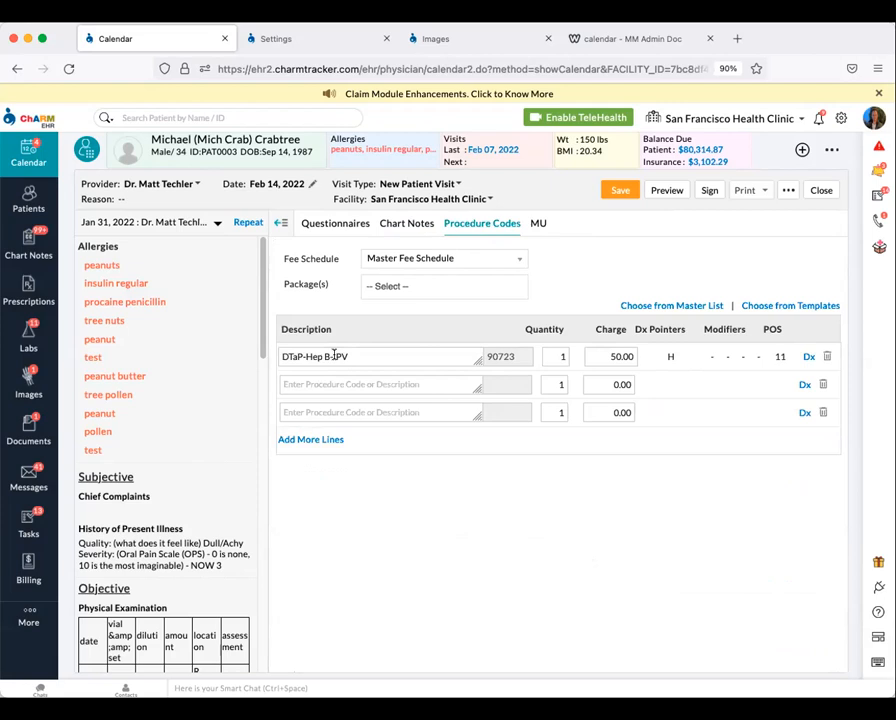
{"action": "left_click", "coordinate": [346, 384]}
{"action": "type", "text": "of"}
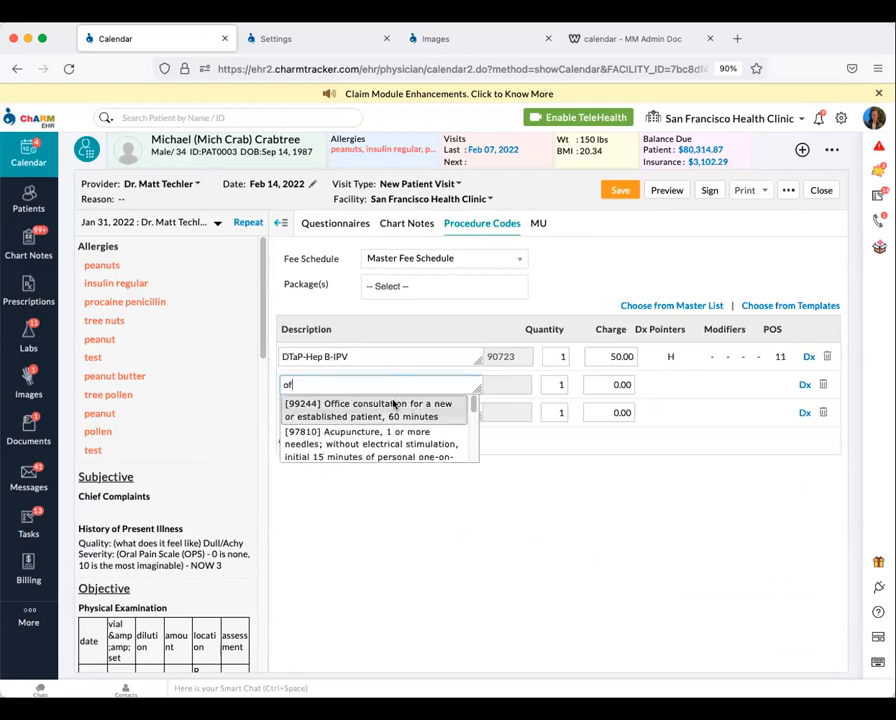
{"action": "left_click", "coordinate": [383, 410]}
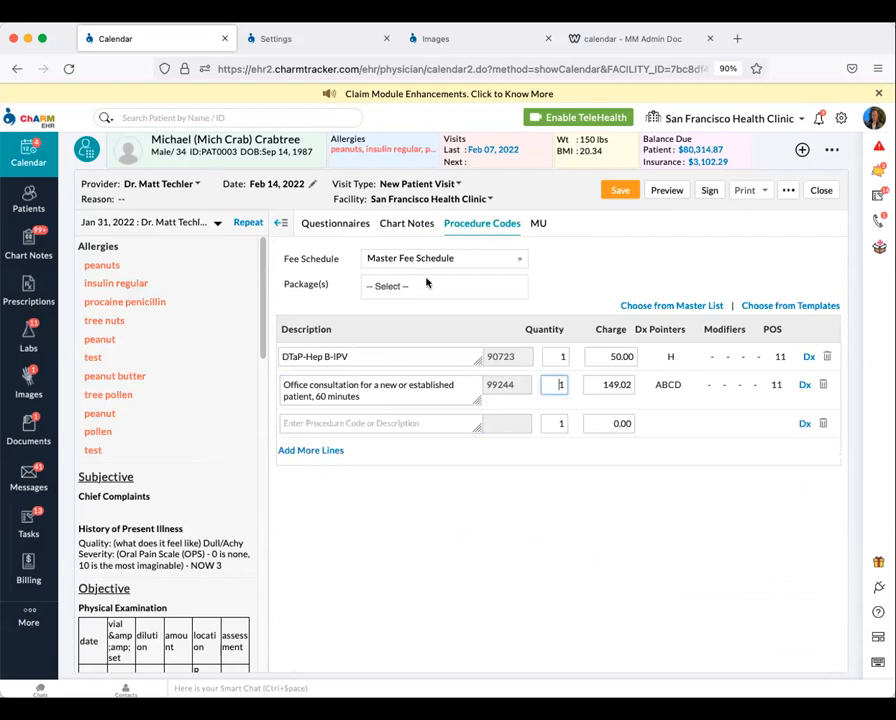
{"action": "left_click", "coordinate": [390, 534]}
Look up where billing procedure codes are managed in the practice settings, then return to the encounter.
{"action": "left_click", "coordinate": [300, 40]}
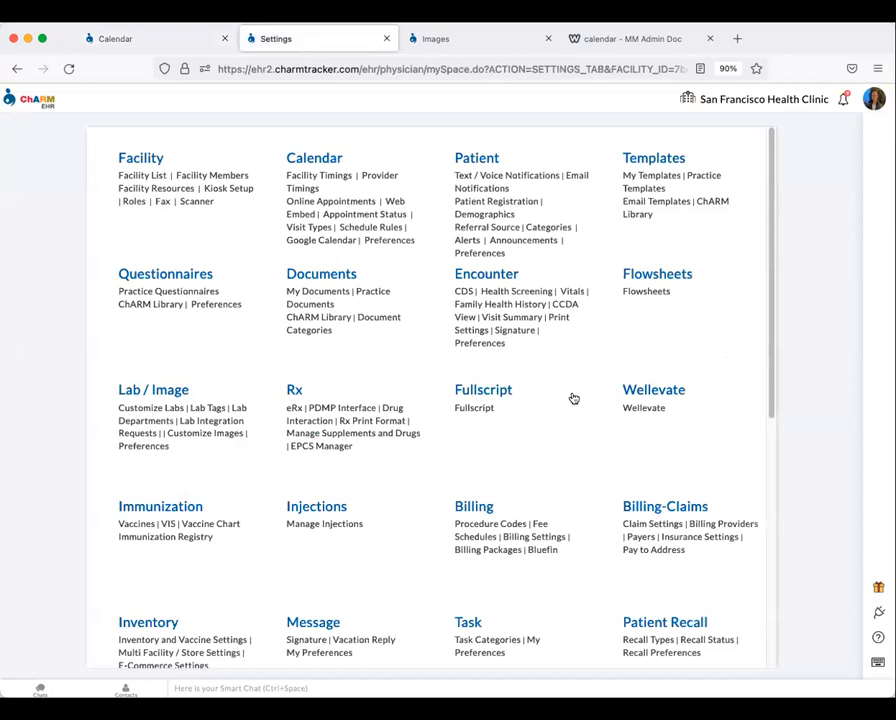
{"action": "scroll", "coordinate": [573, 400], "scroll_direction": "down", "scroll_amount": 1}
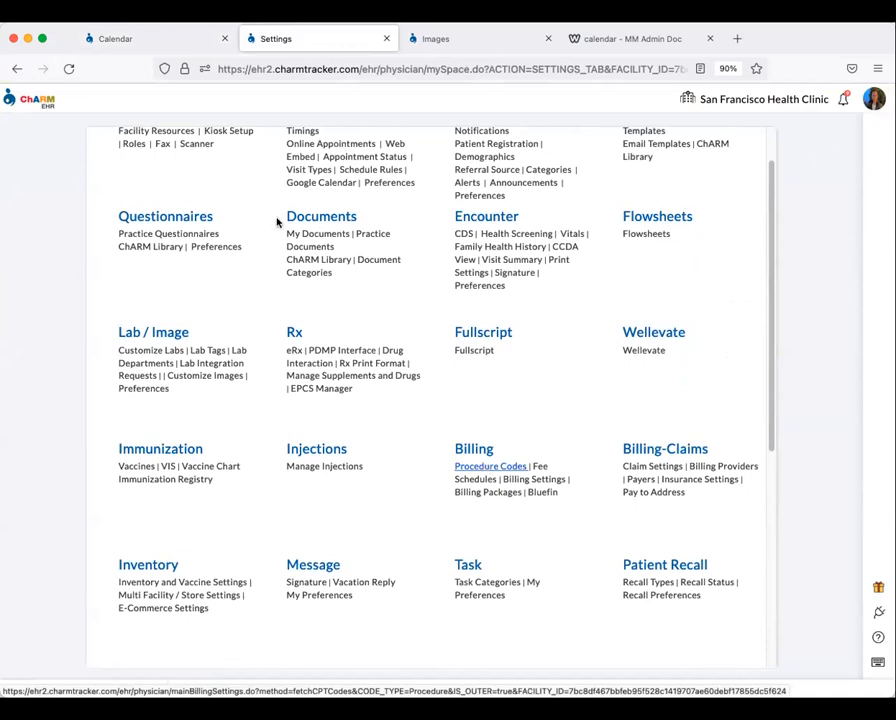
{"action": "left_click", "coordinate": [148, 39]}
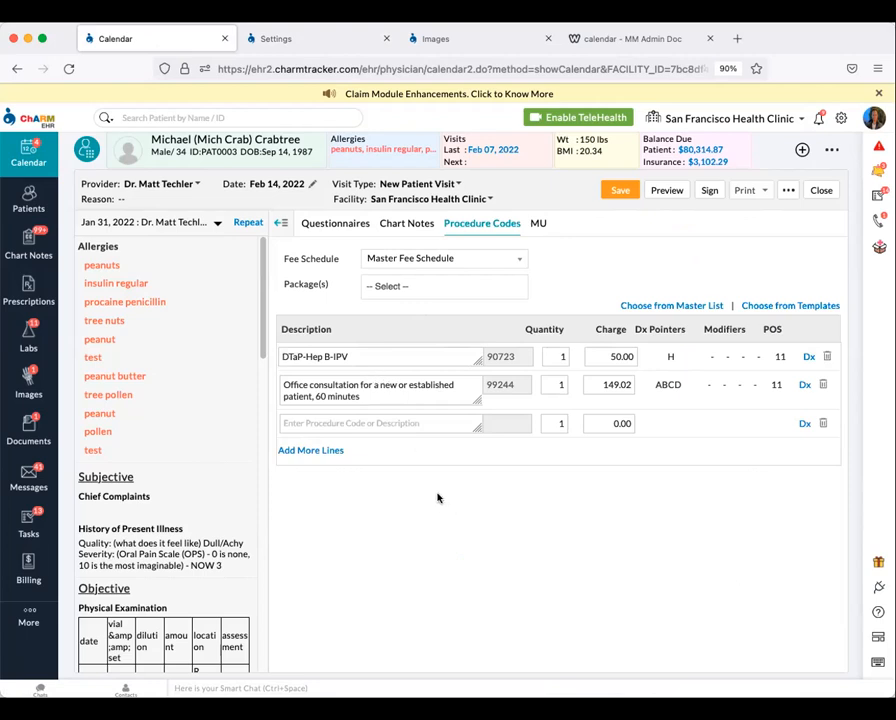
Sign the Feb 14, 2022 encounter and accept that it can no longer be edited.
{"action": "left_click", "coordinate": [709, 192]}
{"action": "left_click", "coordinate": [561, 418]}
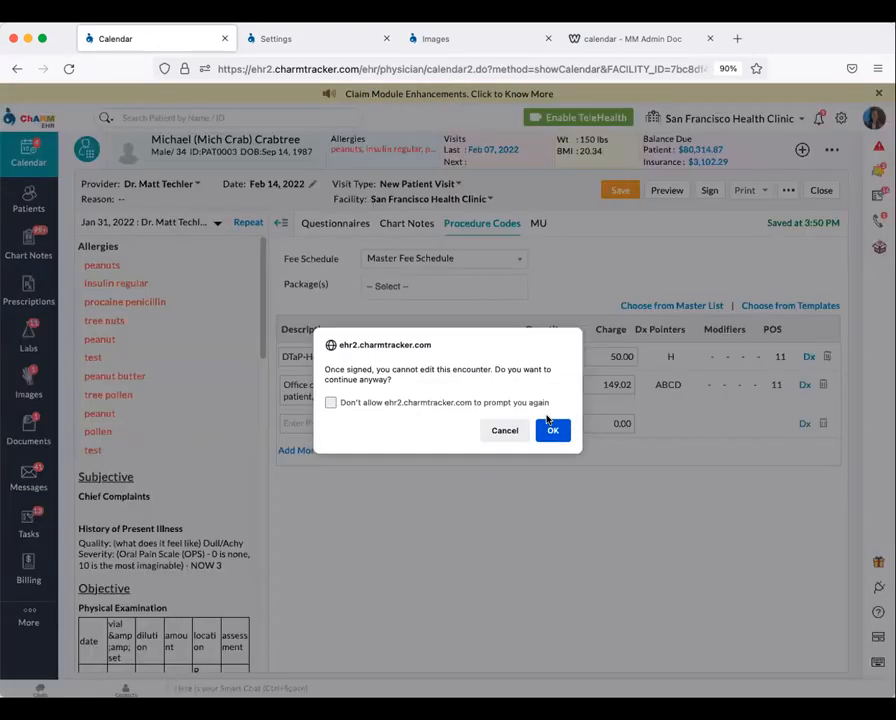
{"action": "left_click", "coordinate": [552, 429]}
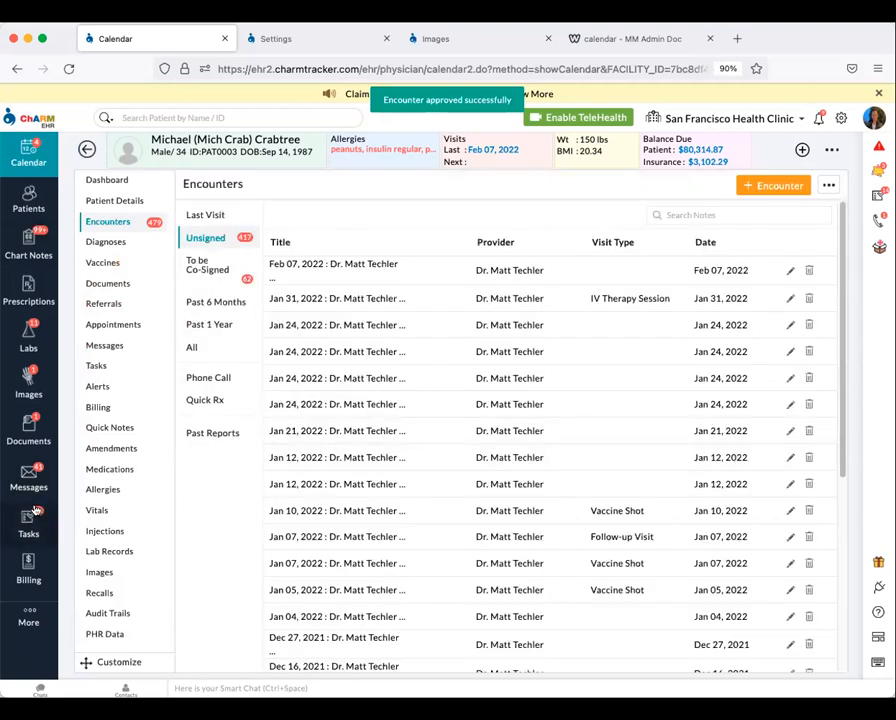
Go to the practice's billing and generate an invoice for the signed Feb 14, 2022 New Patient Visit encounter.
{"action": "left_click", "coordinate": [28, 568]}
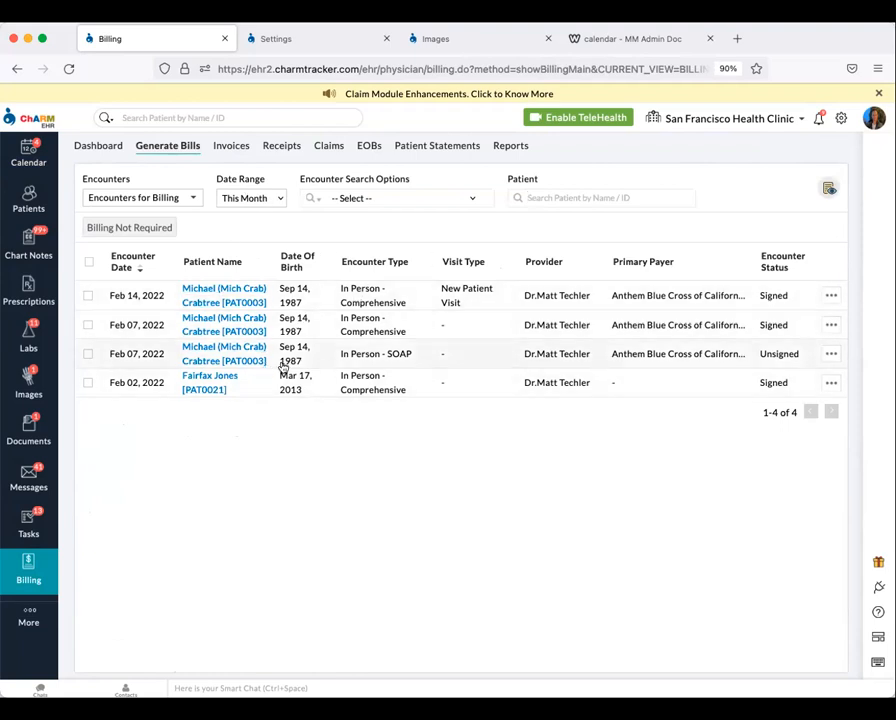
{"action": "left_click", "coordinate": [829, 295]}
{"action": "left_click", "coordinate": [801, 329]}
{"action": "left_click", "coordinate": [552, 269]}
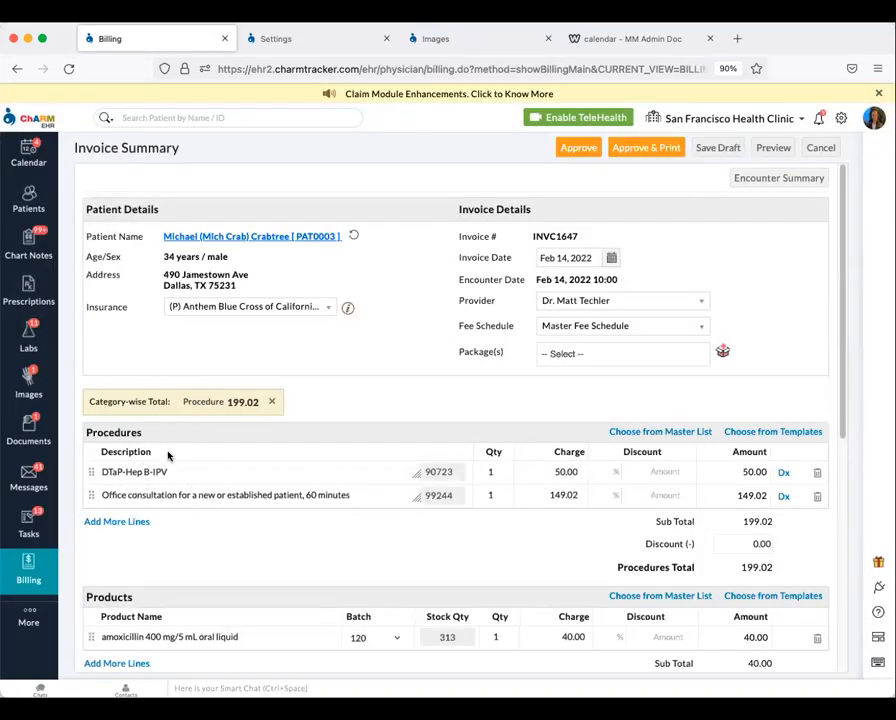
Examine the diagnoses linked to the DTaP-Hep B-IPV procedure, then select the primary Anthem Blue Cross of California insurance for the invoice.
{"action": "left_click", "coordinate": [783, 474]}
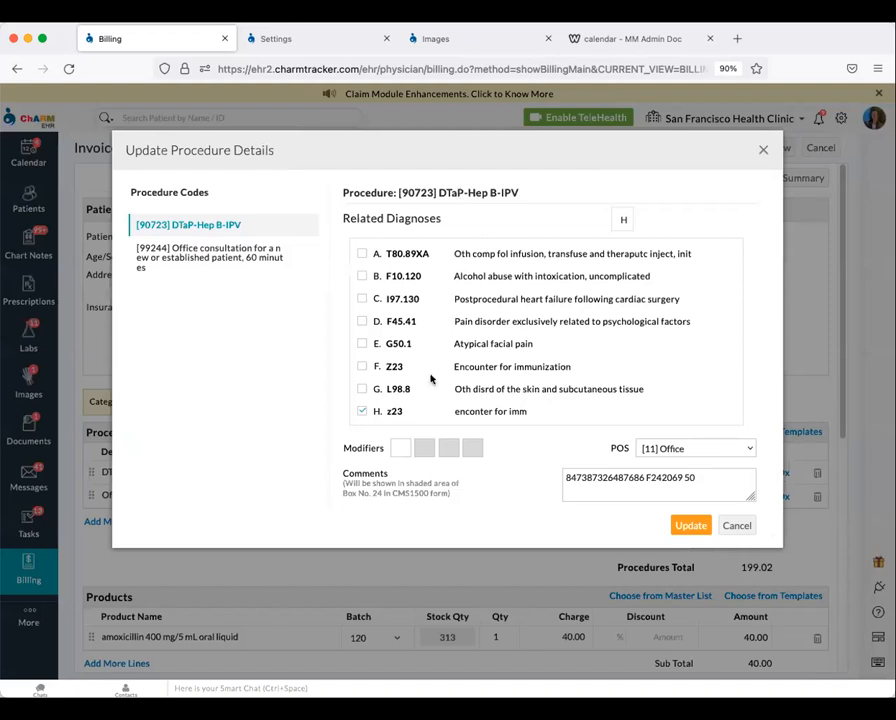
{"action": "left_click", "coordinate": [761, 151]}
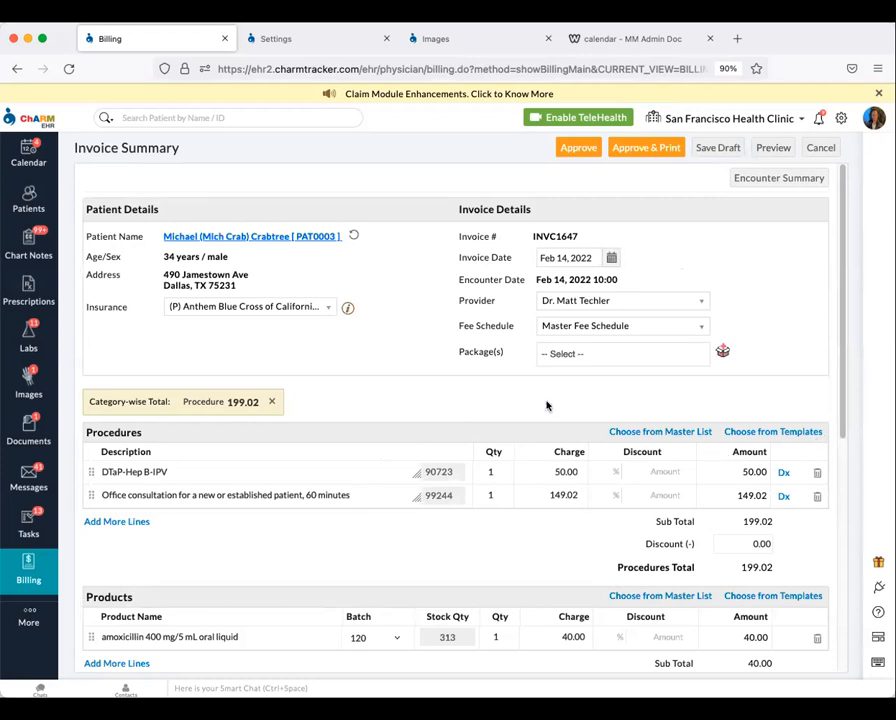
{"action": "left_click", "coordinate": [325, 310]}
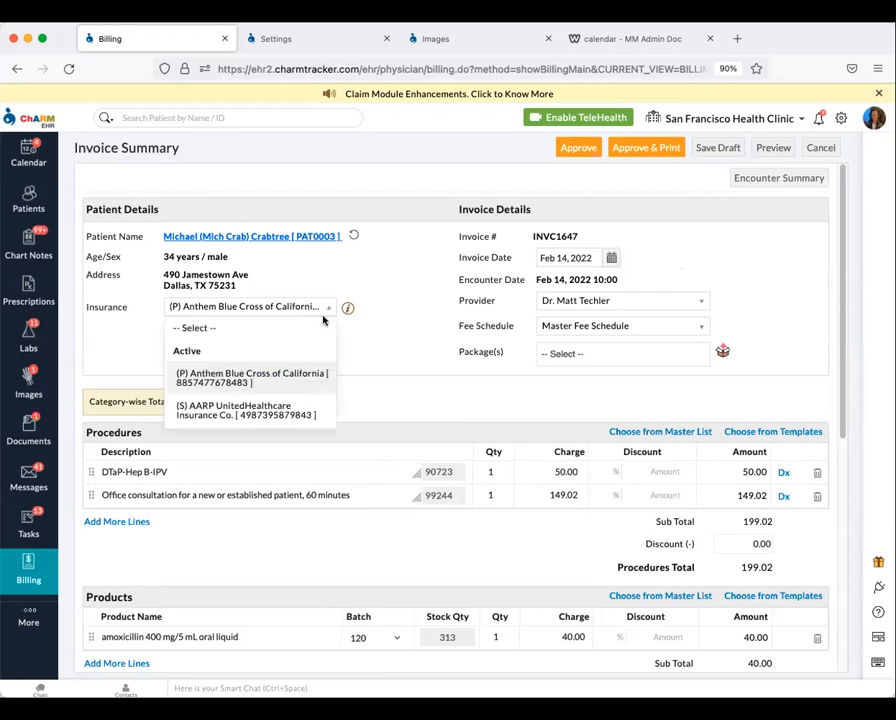
{"action": "left_click", "coordinate": [286, 380]}
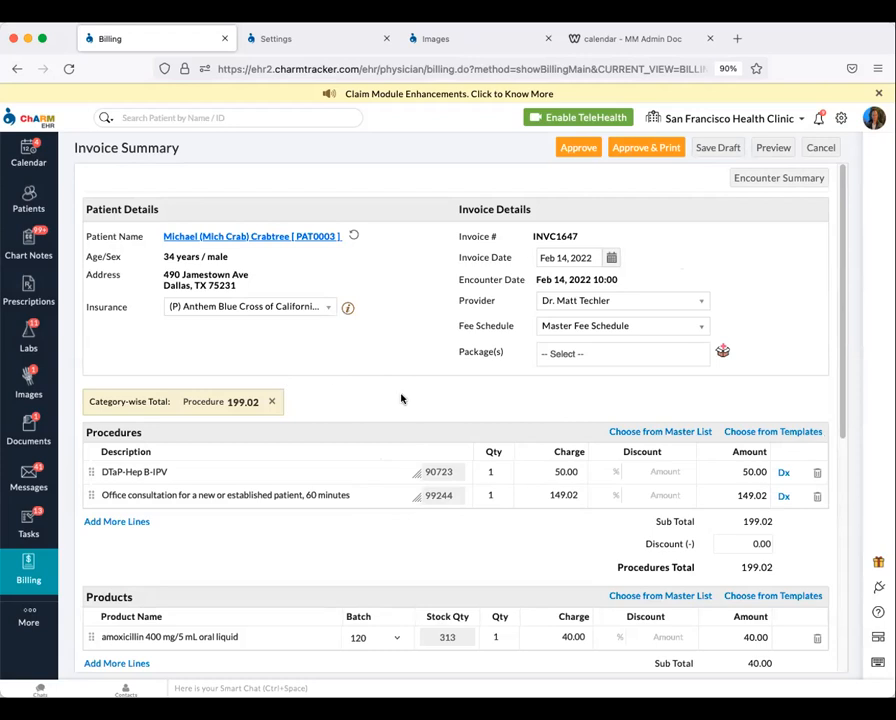
Add more blank product lines below amoxicillin 400 mg/5 mL oral liquid in the invoice.
{"action": "scroll", "coordinate": [399, 398], "scroll_direction": "down", "scroll_amount": 3}
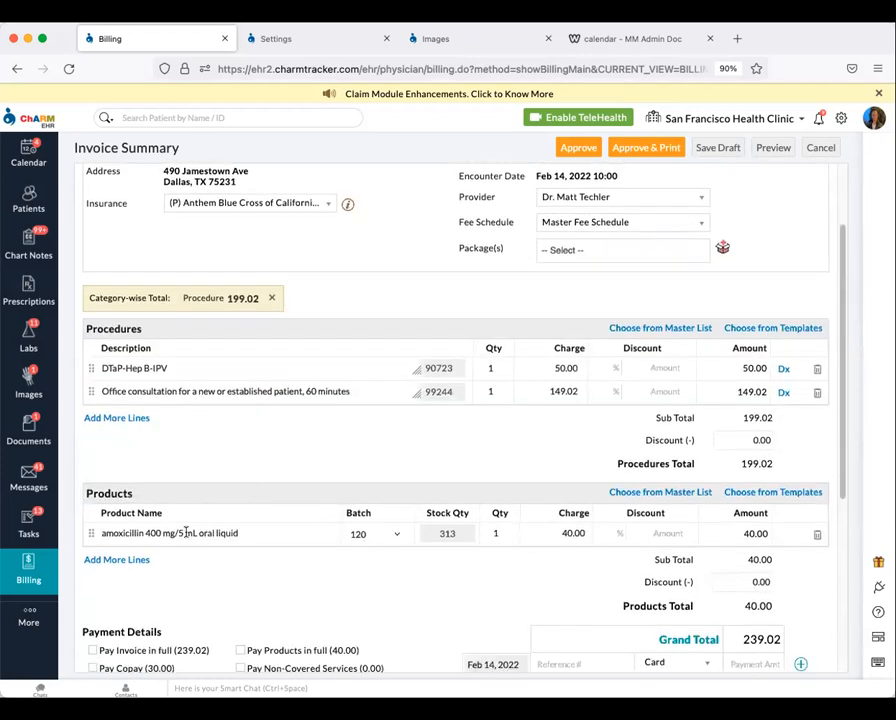
{"action": "left_click", "coordinate": [118, 560]}
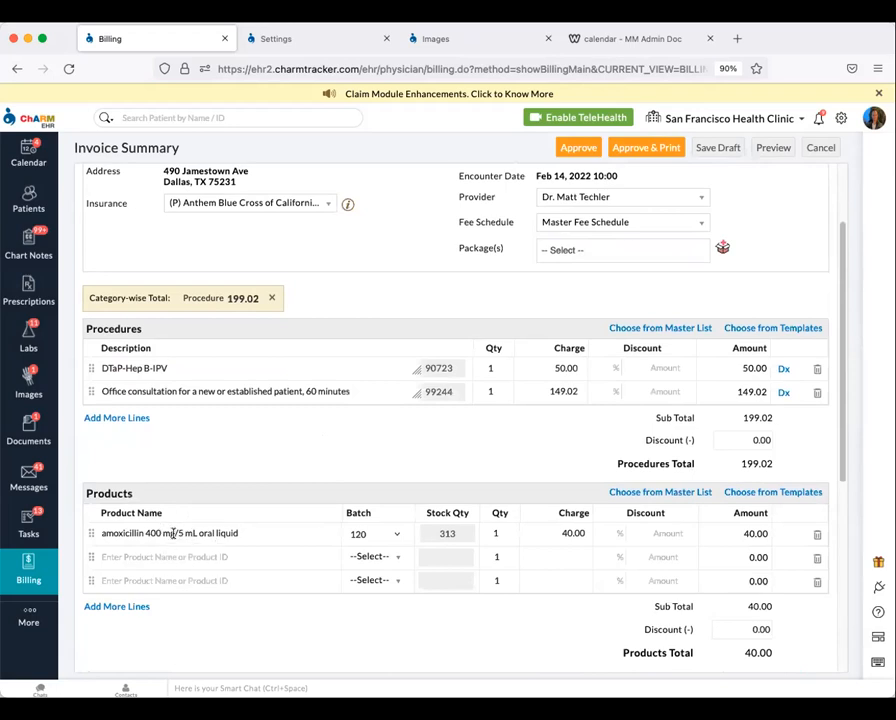
{"action": "left_click_drag", "start_coordinate": [458, 536], "coordinate": [438, 535]}
{"action": "left_click", "coordinate": [356, 450]}
Apply the 30.00 copay payment to the invoice and approve it.
{"action": "scroll", "coordinate": [344, 442], "scroll_direction": "down", "scroll_amount": 5}
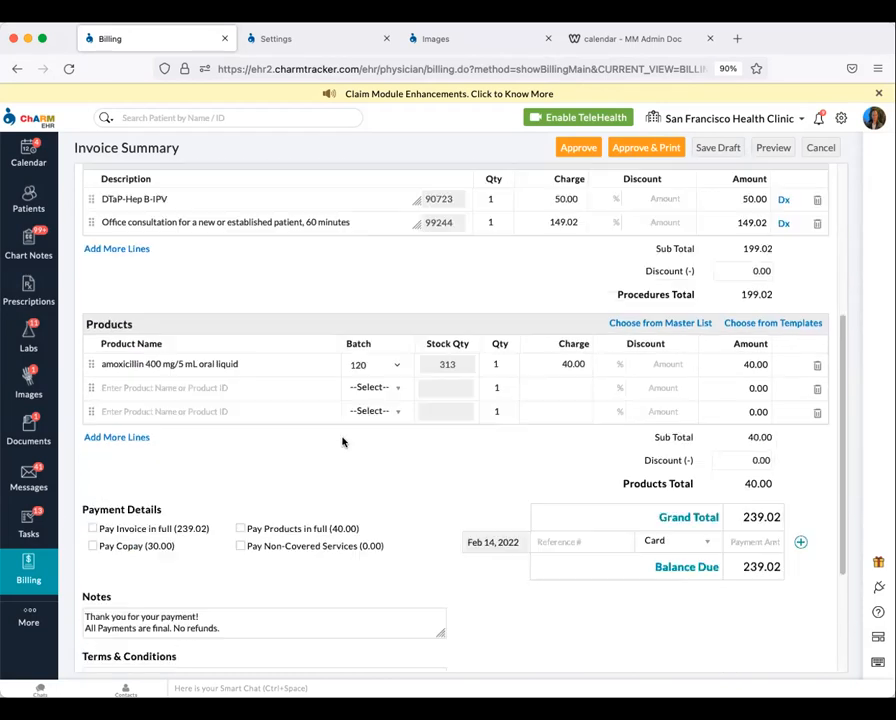
{"action": "scroll", "coordinate": [130, 460], "scroll_direction": "up", "scroll_amount": 1}
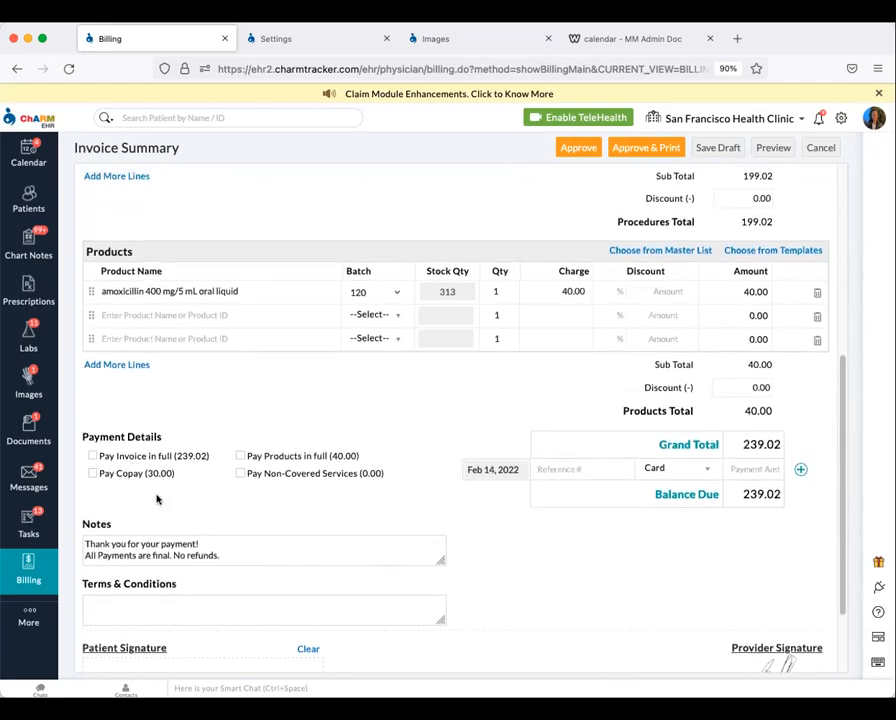
{"action": "left_click", "coordinate": [92, 473]}
{"action": "left_click", "coordinate": [580, 148]}
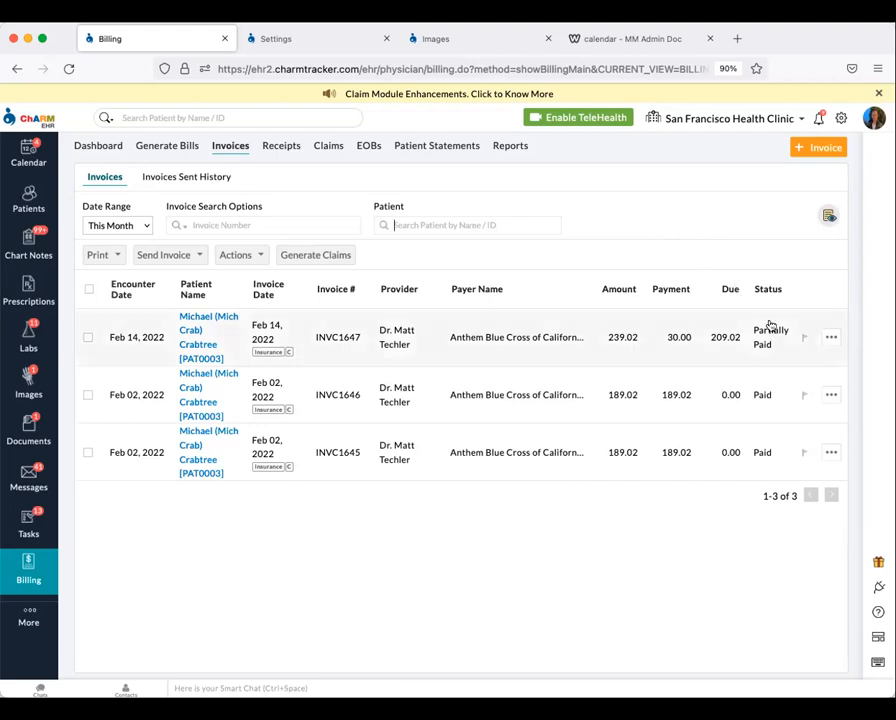
Open the printable superbill for the Feb 14, 2022 invoice, examine its patient, diagnosis and procedure details, and close it.
{"action": "left_click", "coordinate": [830, 340]}
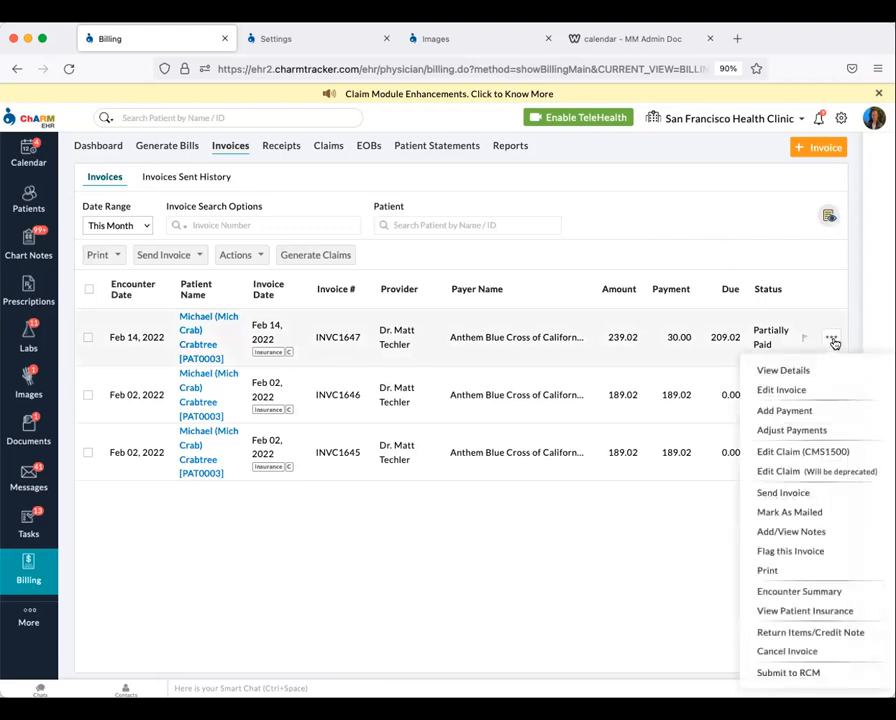
{"action": "left_click", "coordinate": [800, 570]}
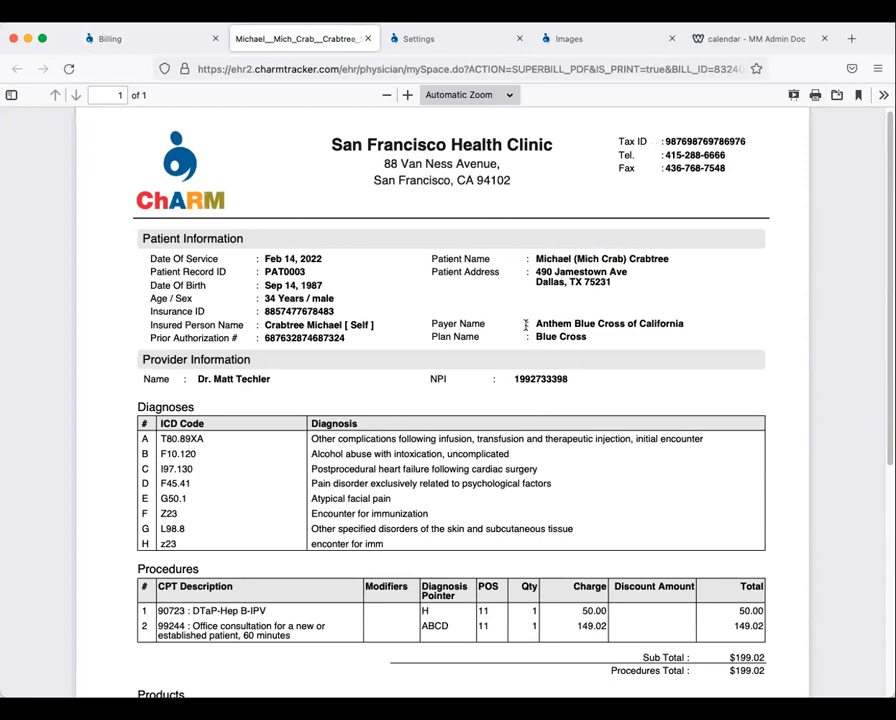
{"action": "scroll", "coordinate": [262, 300], "scroll_direction": "down", "scroll_amount": 2}
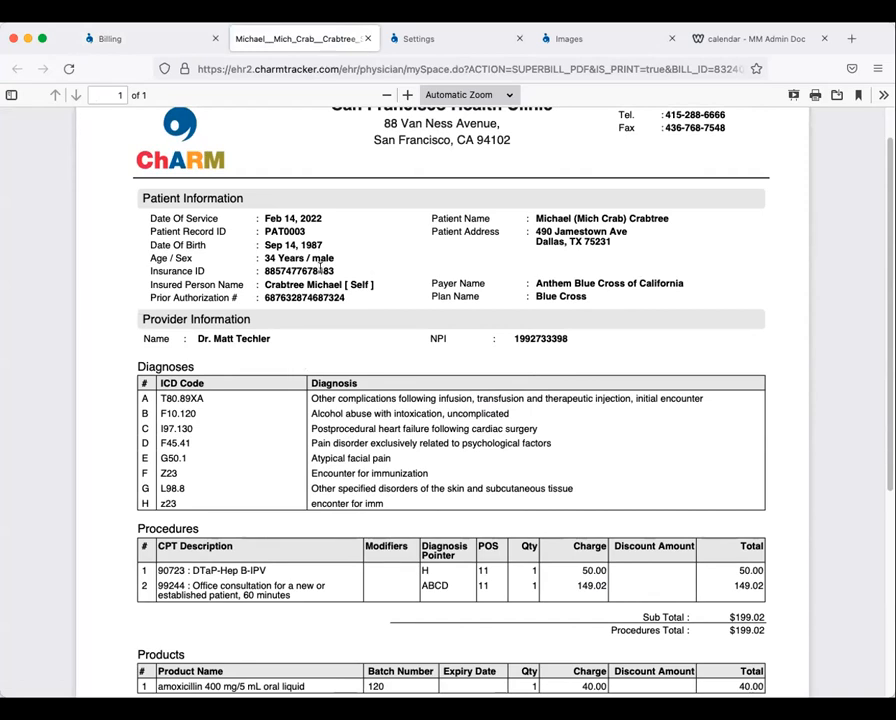
{"action": "scroll", "coordinate": [360, 300], "scroll_direction": "up", "scroll_amount": 2}
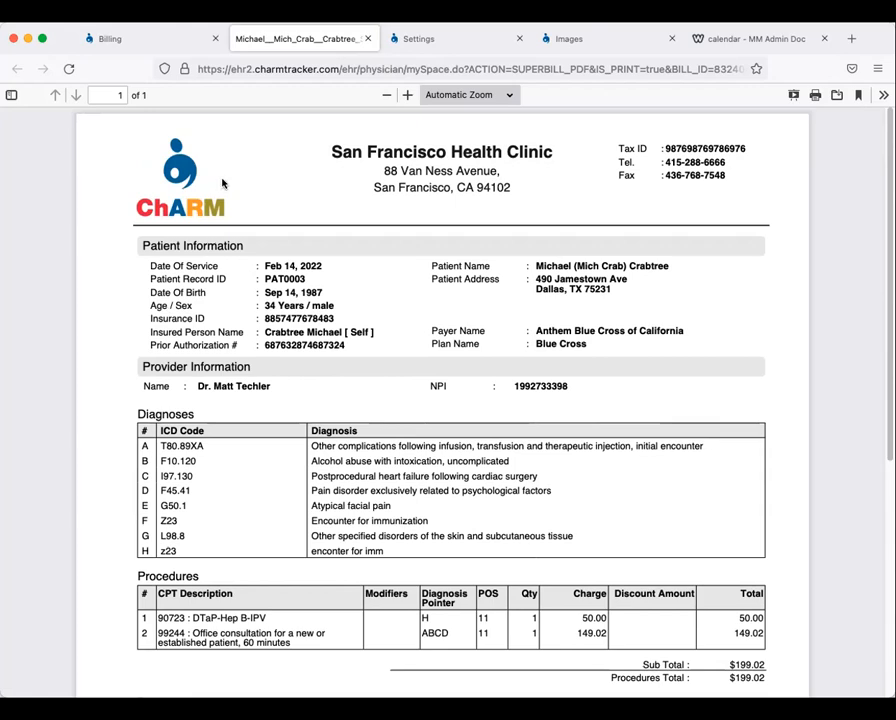
{"action": "left_click", "coordinate": [369, 38]}
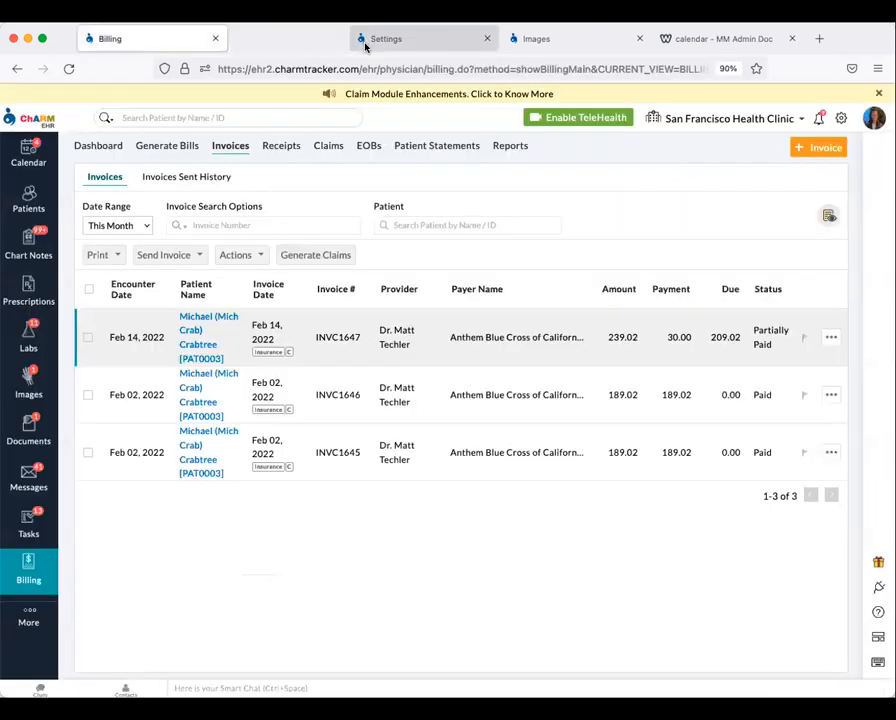
Check the actions available for the Feb 14, 2022 invoice, then open the list of claims.
{"action": "left_click", "coordinate": [831, 341]}
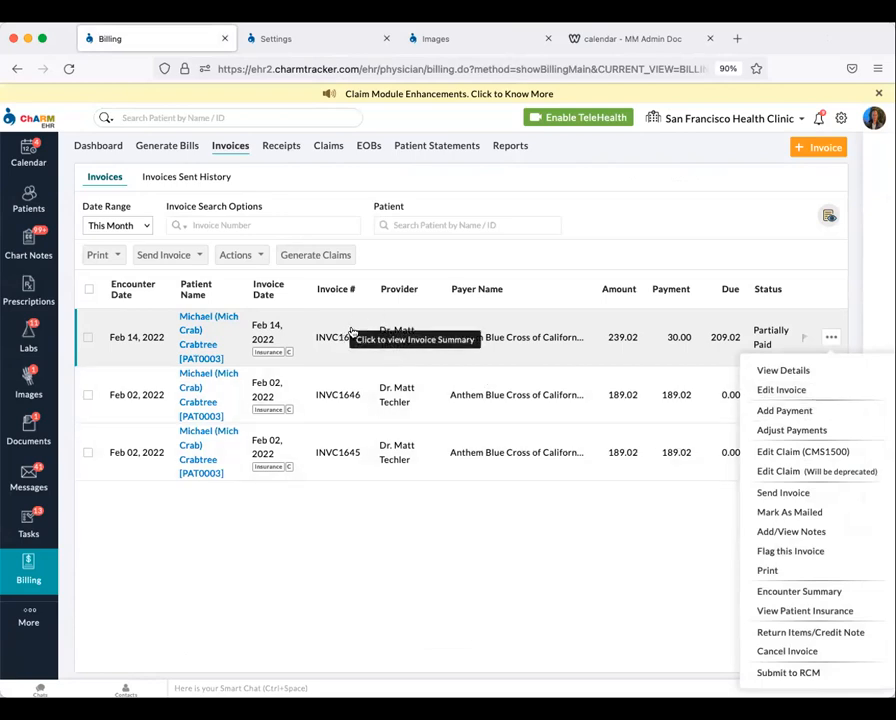
{"action": "left_click", "coordinate": [329, 146]}
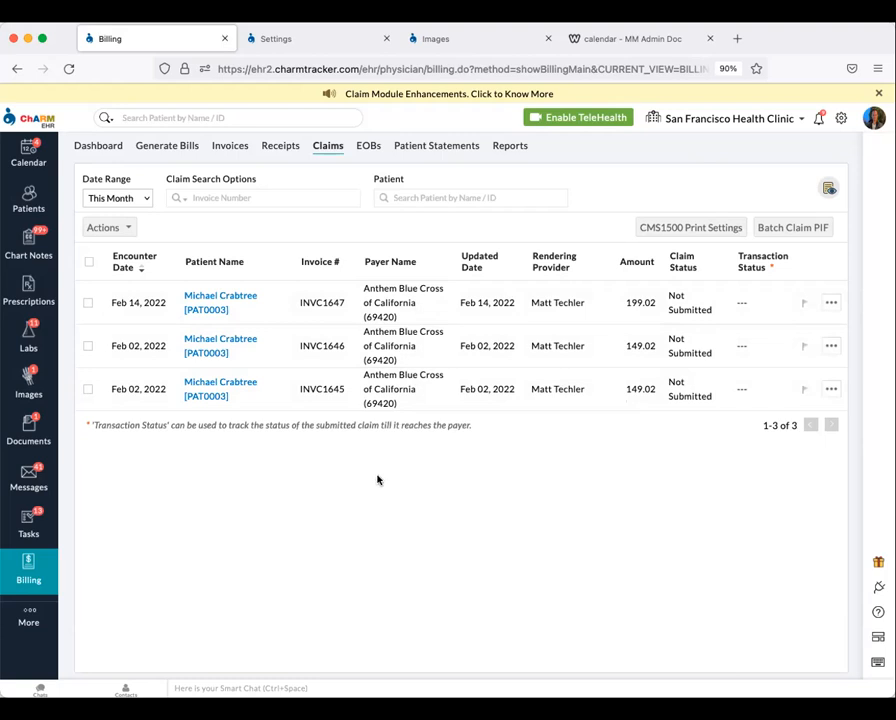
Open the Invoices List report from the billing reports, examine its payment and due columns, and return to the report list.
{"action": "left_click", "coordinate": [510, 146]}
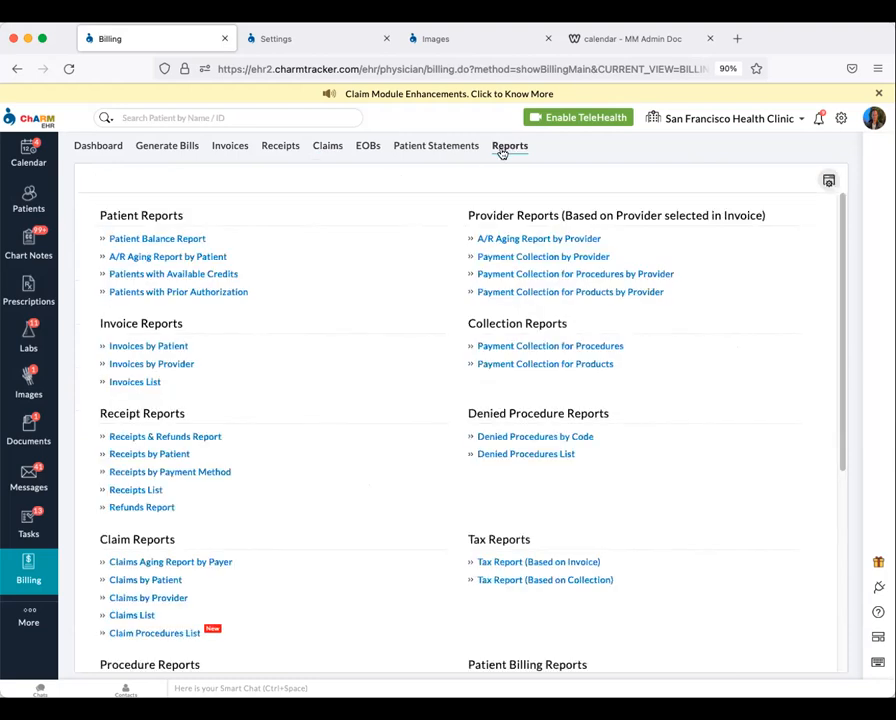
{"action": "left_click", "coordinate": [135, 384]}
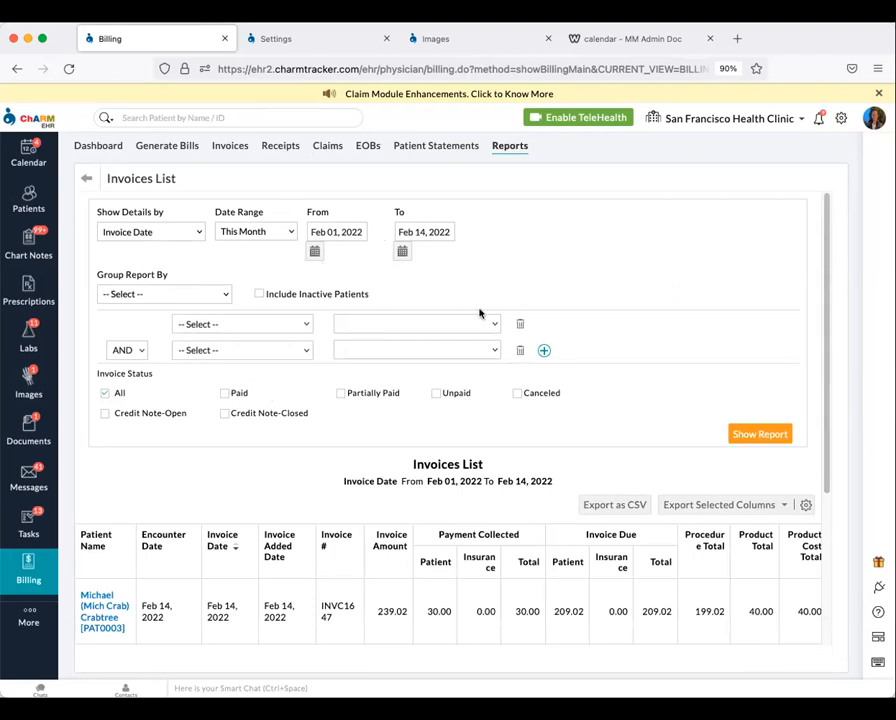
{"action": "scroll", "coordinate": [670, 406], "scroll_direction": "down", "scroll_amount": 5}
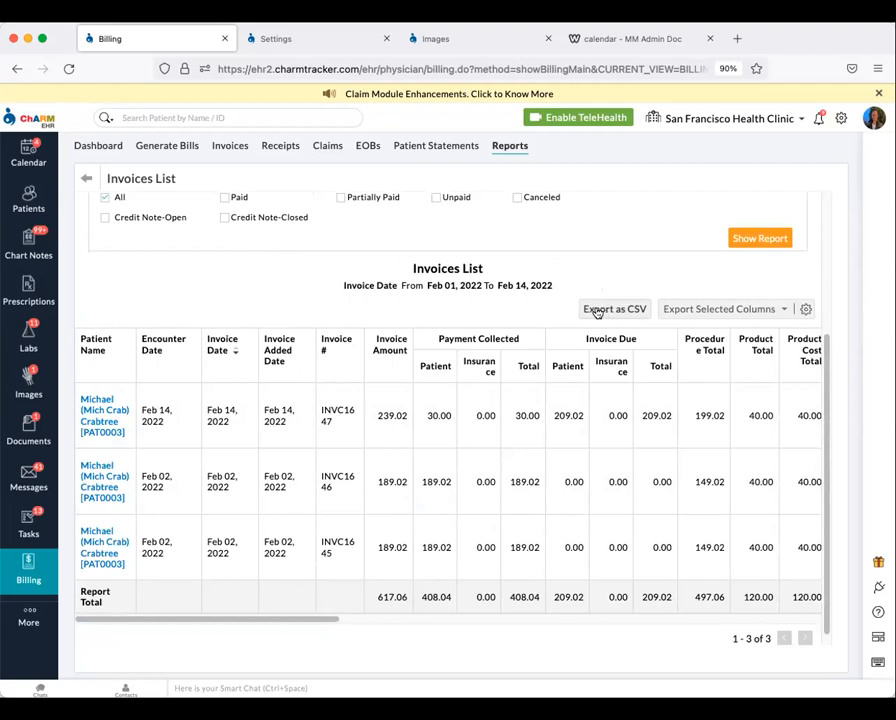
{"action": "scroll", "coordinate": [260, 310], "scroll_direction": "up", "scroll_amount": 3}
{"action": "left_click", "coordinate": [85, 181]}
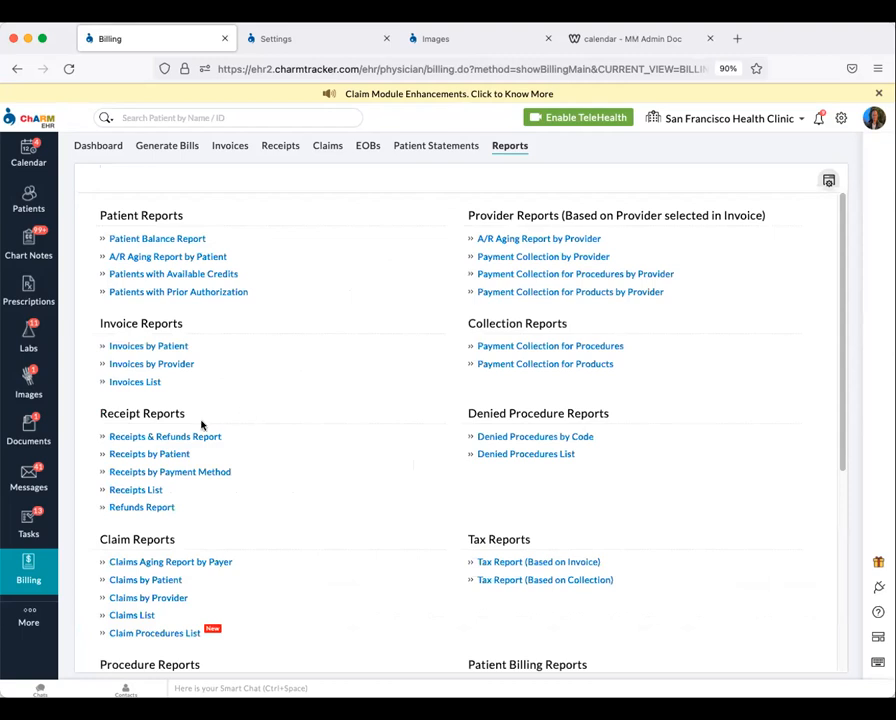
Open the messages received from patients and bring up a blank new message to examine its recipient, subject and body fields.
{"action": "left_click", "coordinate": [30, 480]}
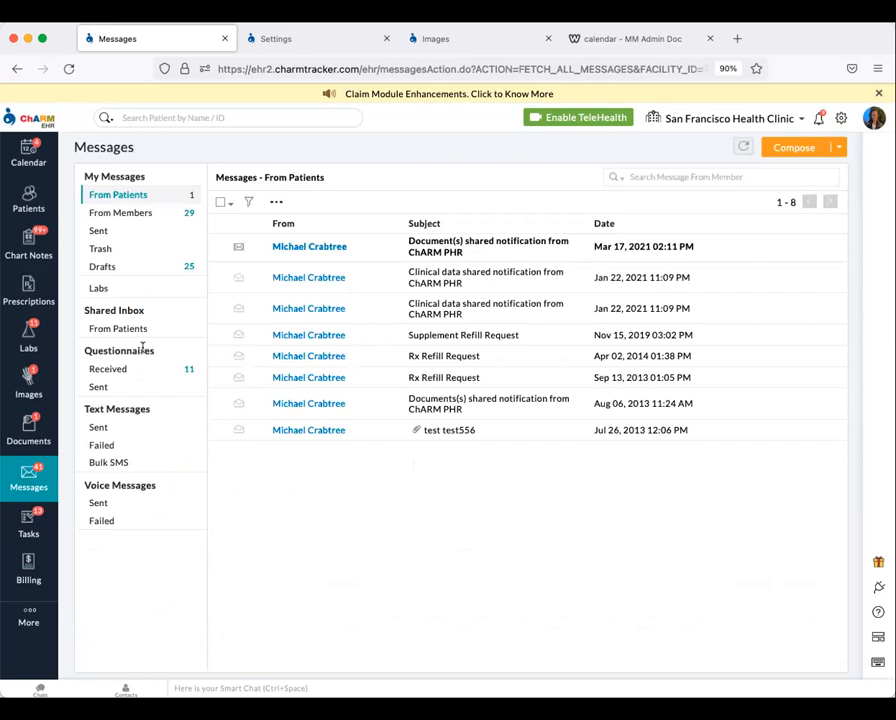
{"action": "left_click", "coordinate": [805, 150]}
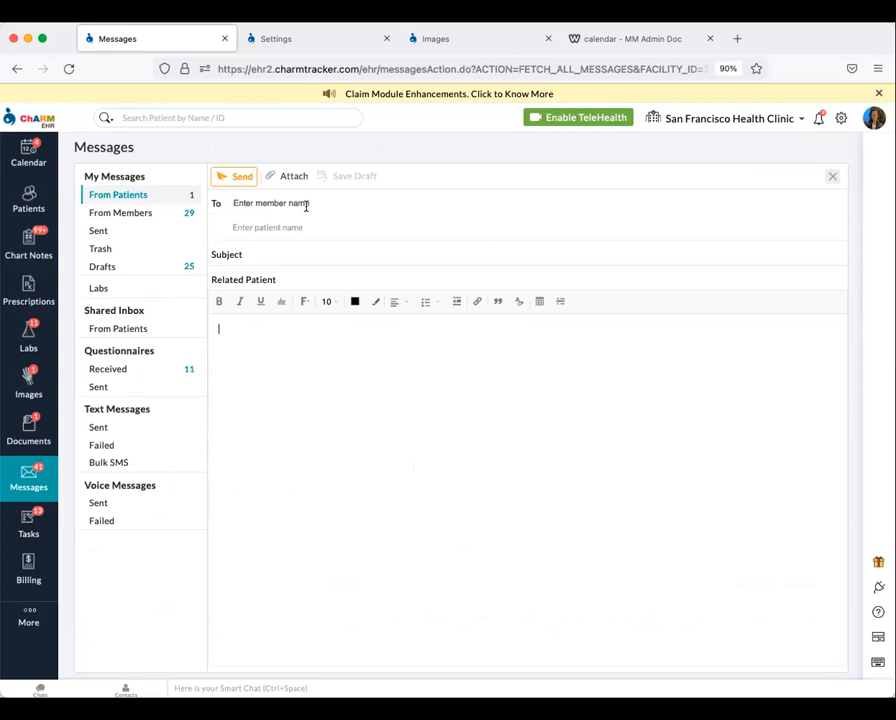
{"action": "left_click", "coordinate": [282, 392]}
Draft a Lab Reviews task "test" with the patient-specific and due date options enabled, then discard it.
{"action": "left_click", "coordinate": [33, 520]}
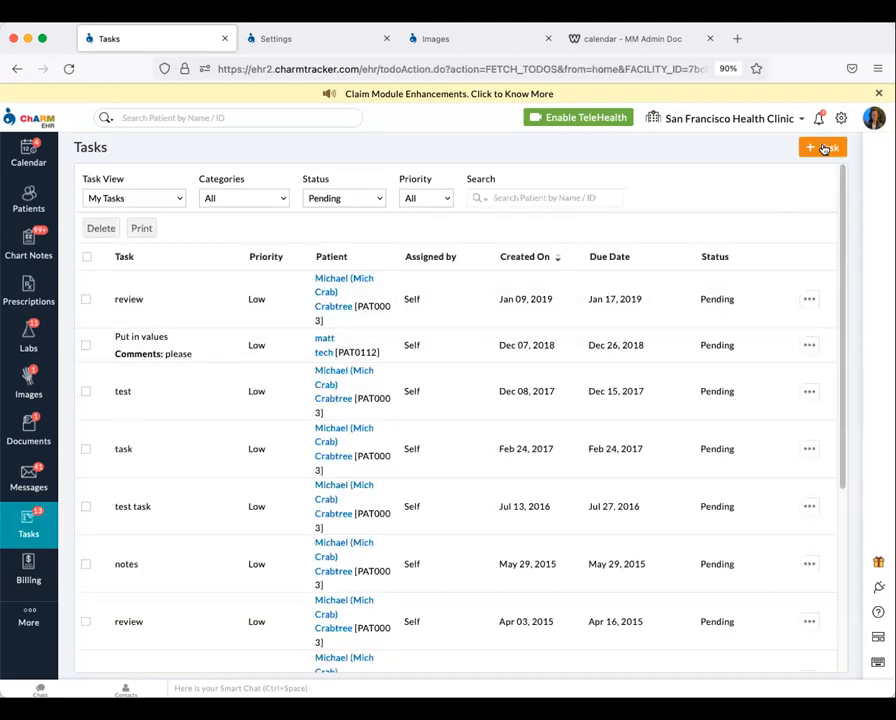
{"action": "left_click", "coordinate": [824, 149]}
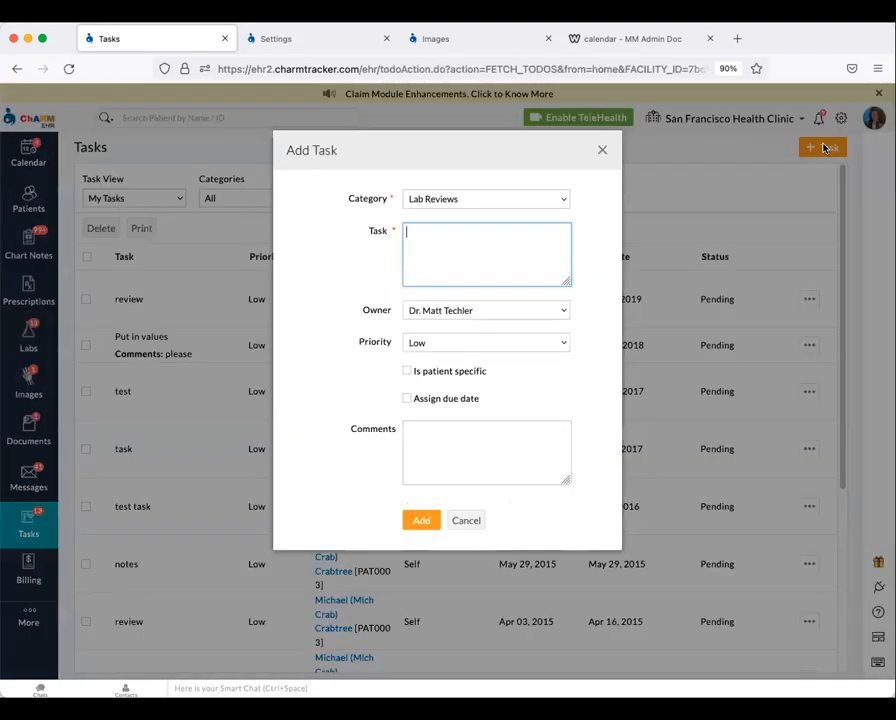
{"action": "left_click", "coordinate": [447, 311]}
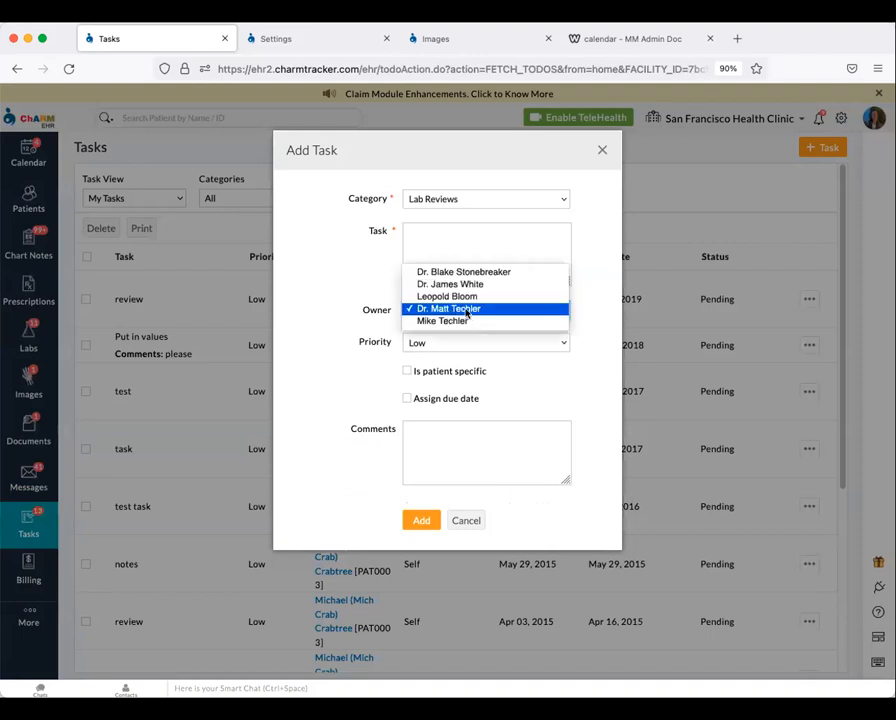
{"action": "left_click", "coordinate": [448, 309]}
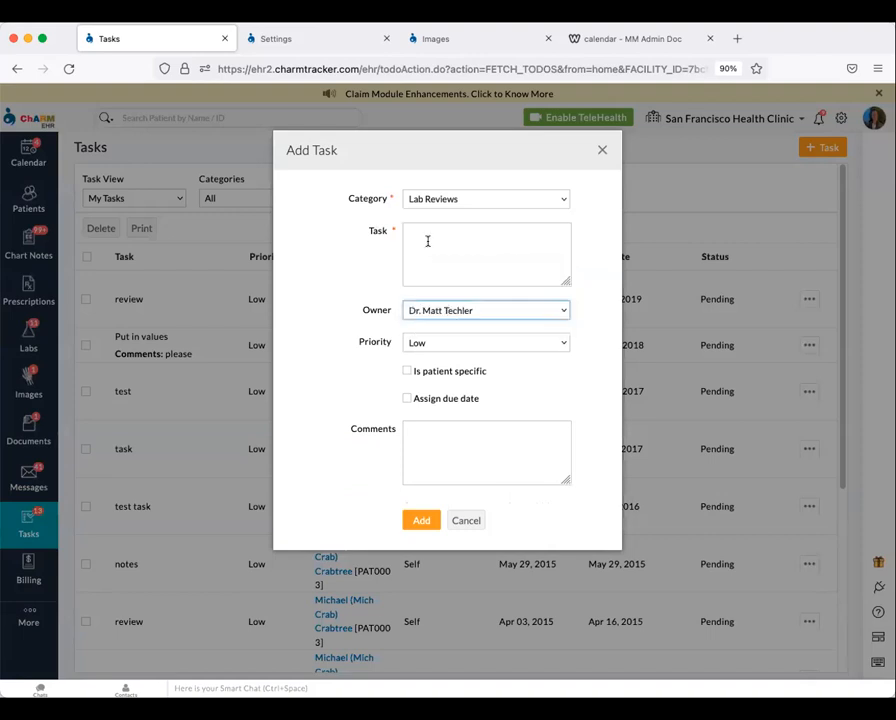
{"action": "left_click", "coordinate": [427, 241]}
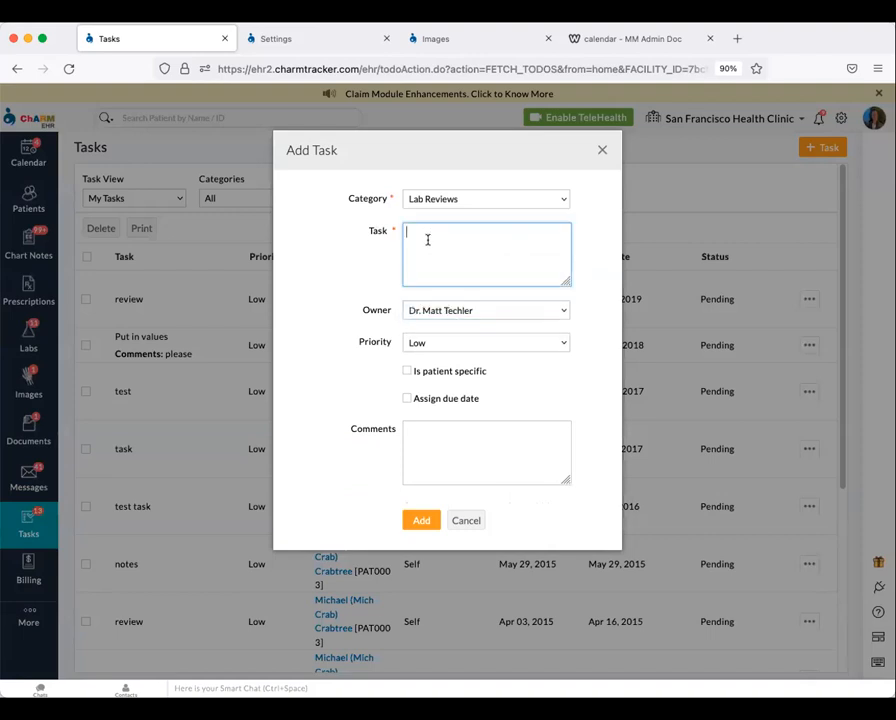
{"action": "type", "text": "test"}
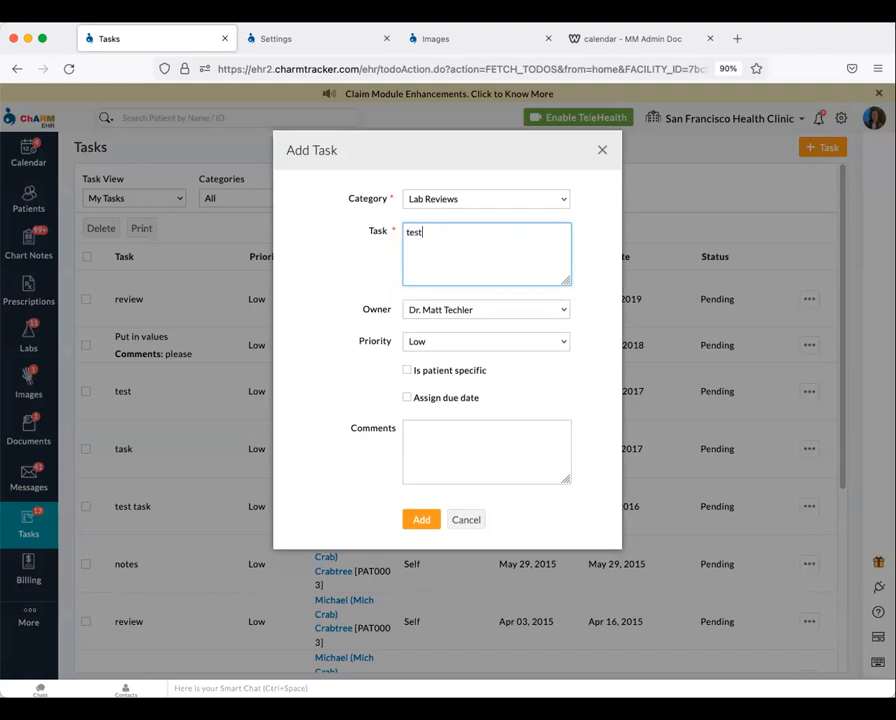
{"action": "left_click", "coordinate": [406, 370]}
{"action": "left_click", "coordinate": [451, 399]}
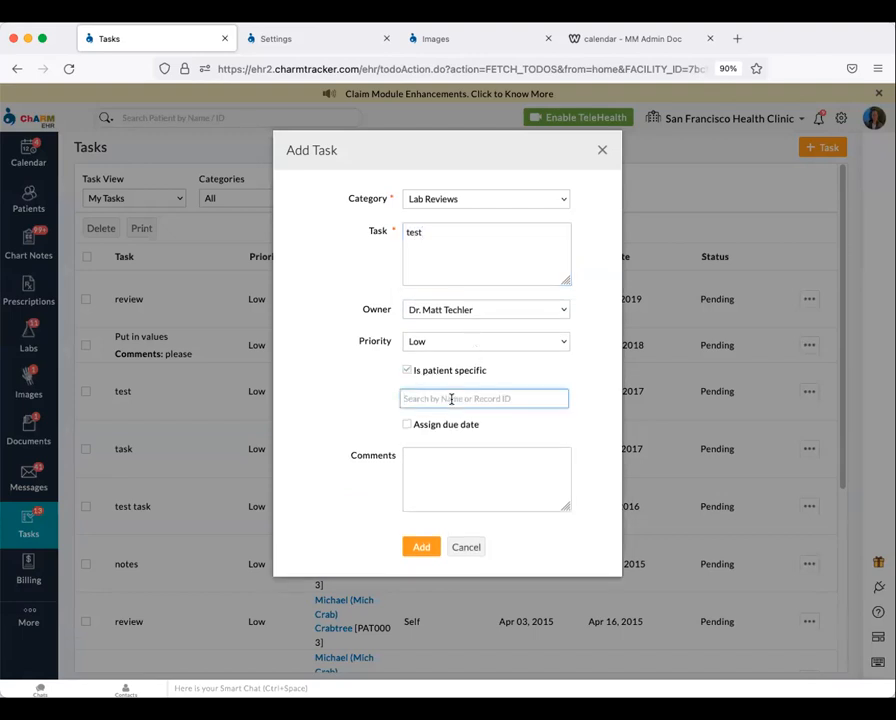
{"action": "left_click", "coordinate": [406, 424]}
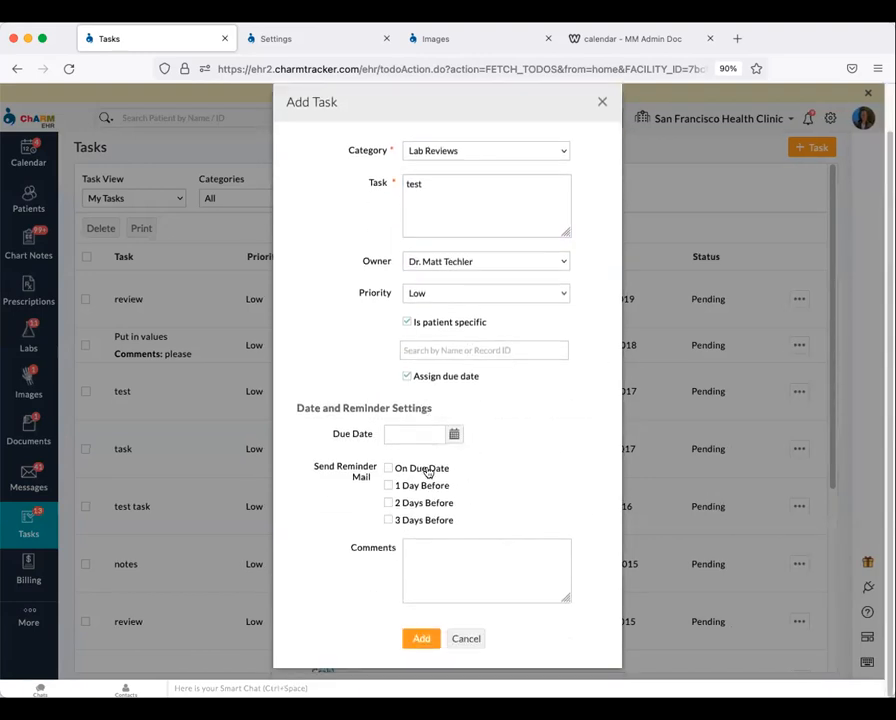
{"action": "left_click", "coordinate": [602, 103]}
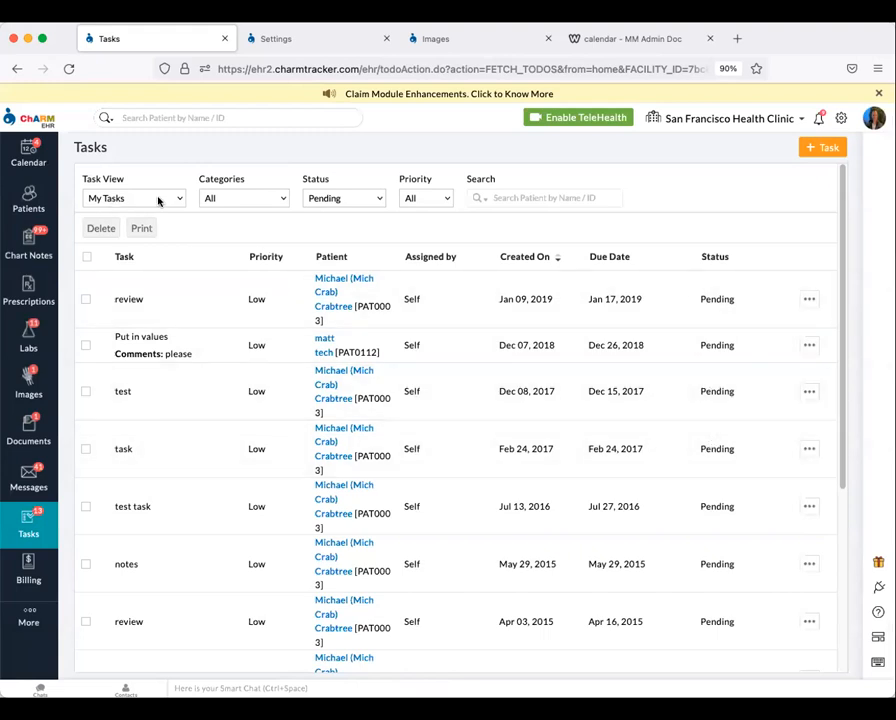
Check the status filter of the task list, then open the list of outgoing referrals.
{"action": "left_click", "coordinate": [338, 200]}
{"action": "left_click", "coordinate": [340, 198]}
{"action": "left_click", "coordinate": [30, 622]}
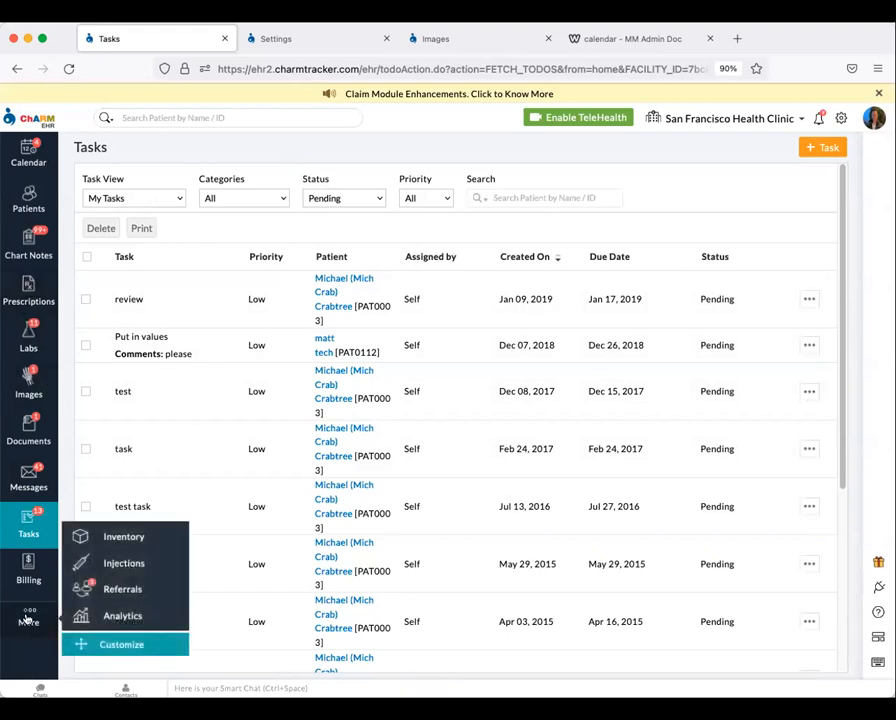
{"action": "left_click", "coordinate": [136, 592]}
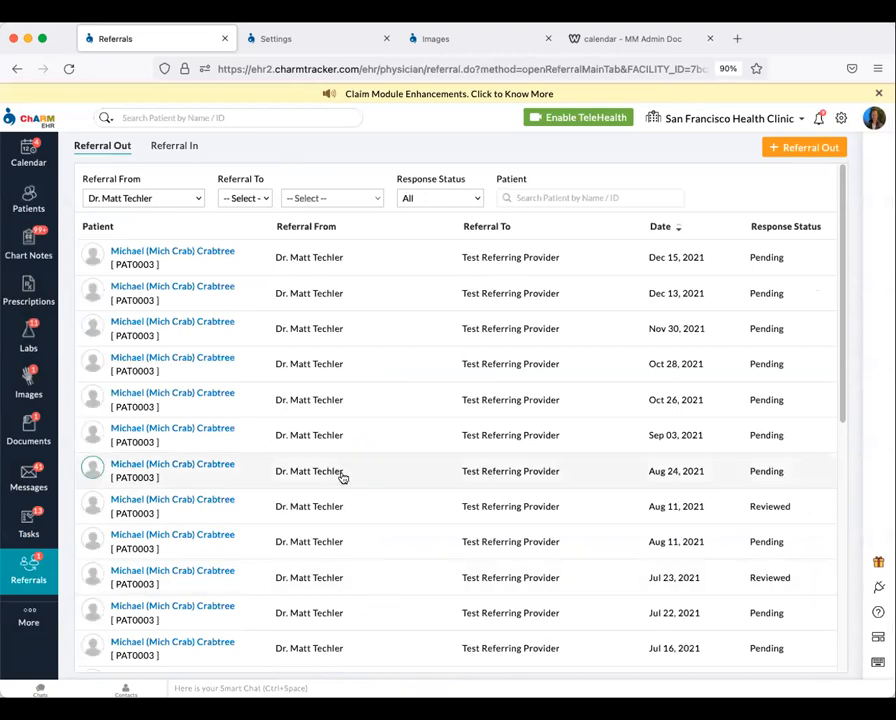
Open a blank outgoing referral form and examine its attachment sources and the external provider search.
{"action": "left_click", "coordinate": [793, 150]}
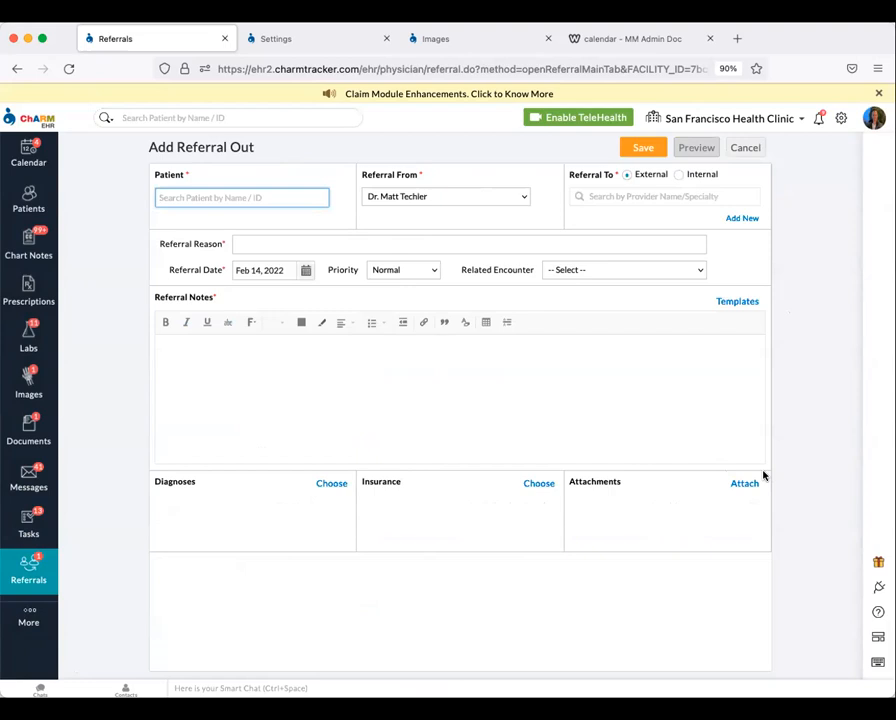
{"action": "left_click", "coordinate": [745, 486]}
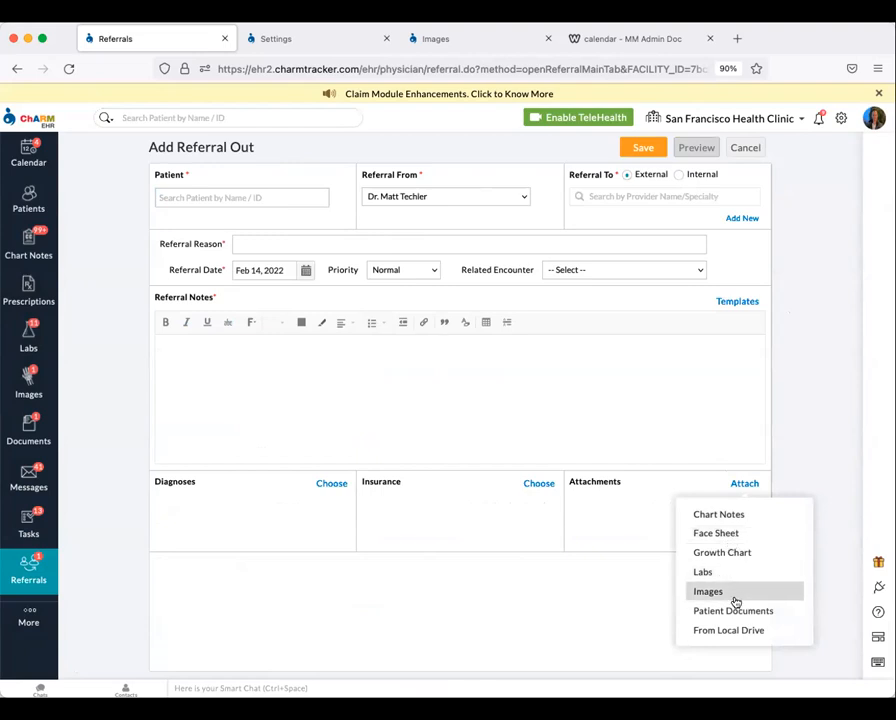
{"action": "left_click", "coordinate": [803, 345]}
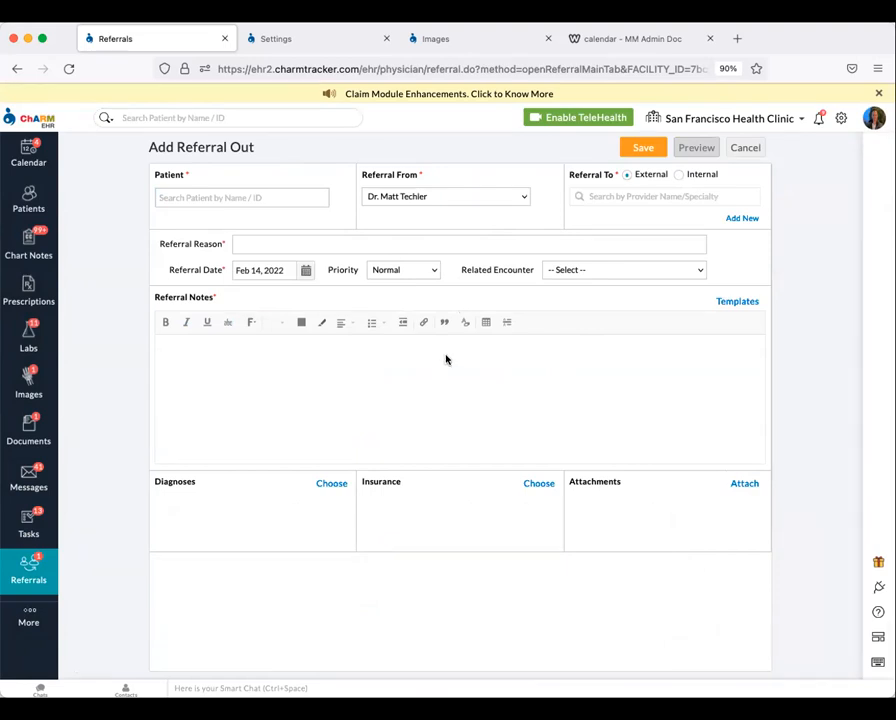
{"action": "left_click", "coordinate": [628, 199]}
Leave the blank referral form and open the Inventory section.
{"action": "mouse_move", "coordinate": [28, 620]}
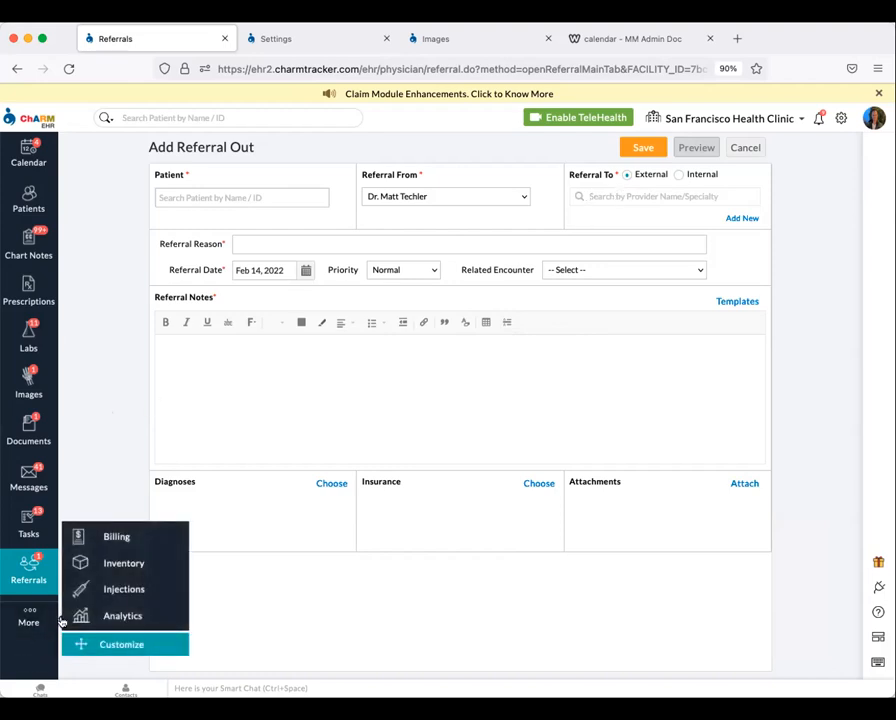
{"action": "left_click", "coordinate": [123, 564]}
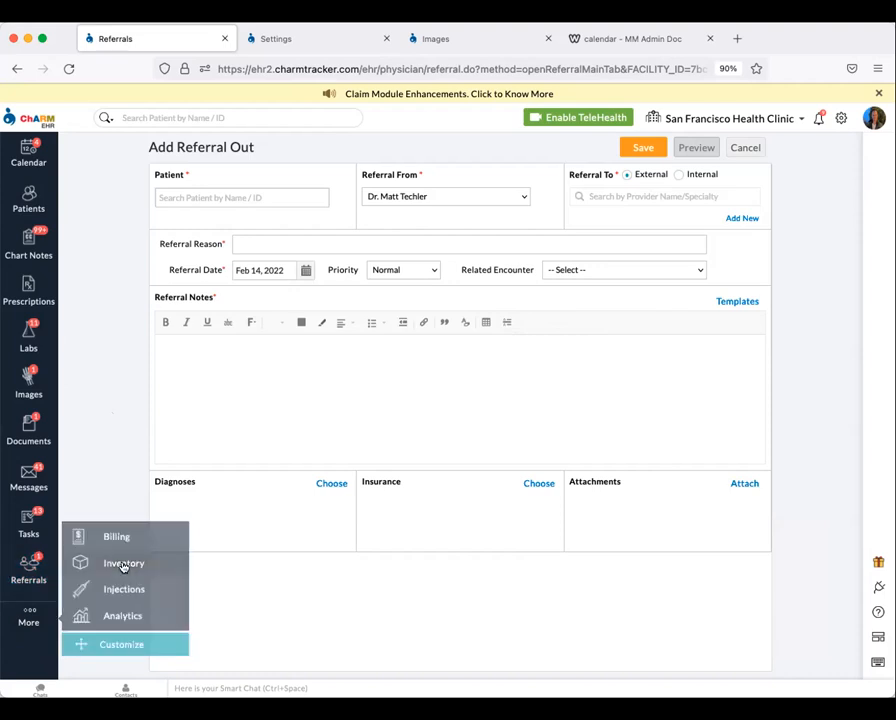